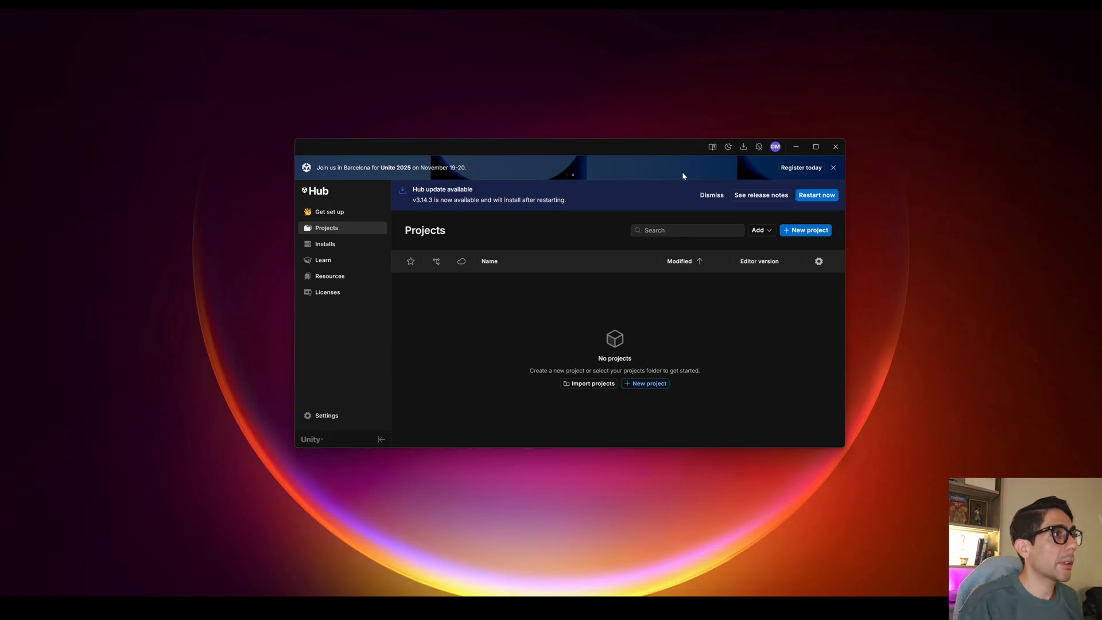
# Start a new Unity project and download the Universal 3D template for it
pyautogui.moveTo(676, 152); pyautogui.dragTo(669, 190)
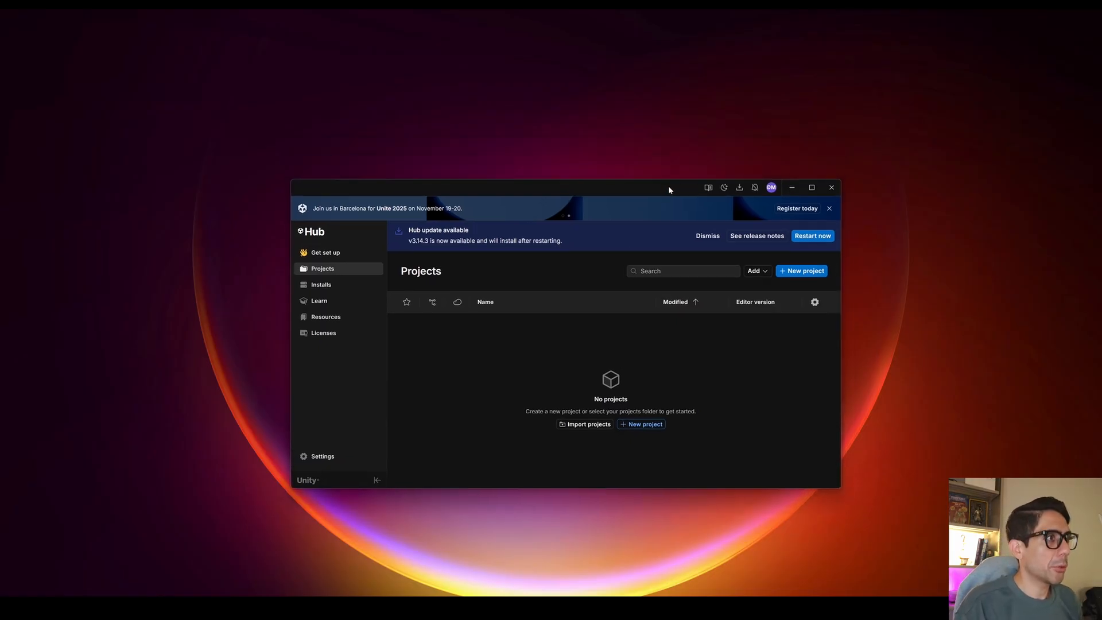
pyautogui.click(801, 270)
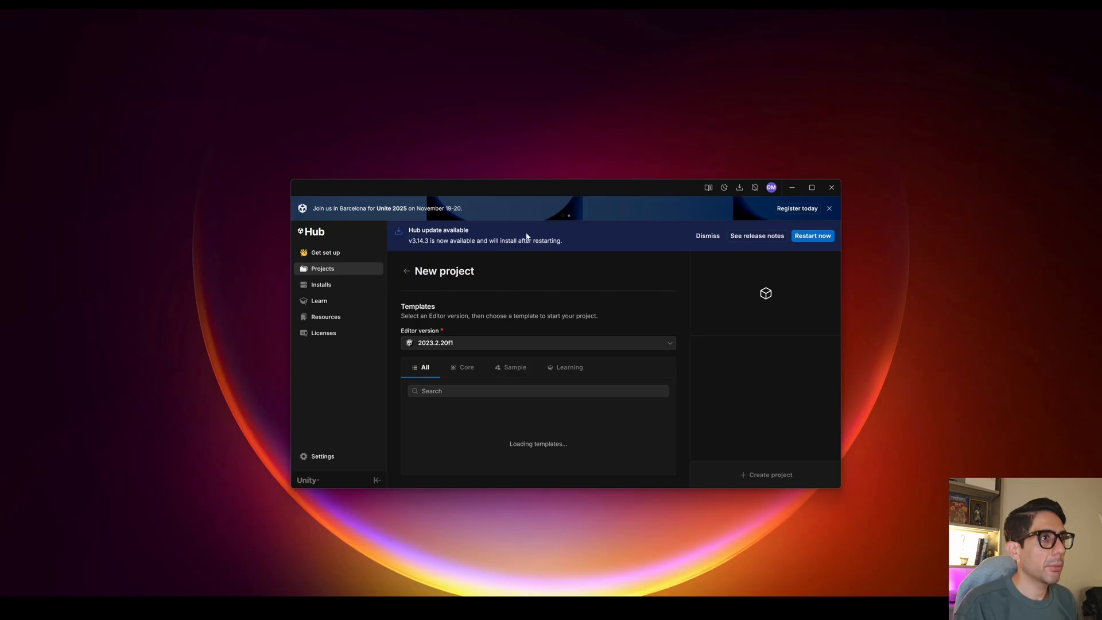
pyautogui.moveTo(553, 190); pyautogui.dragTo(544, 131)
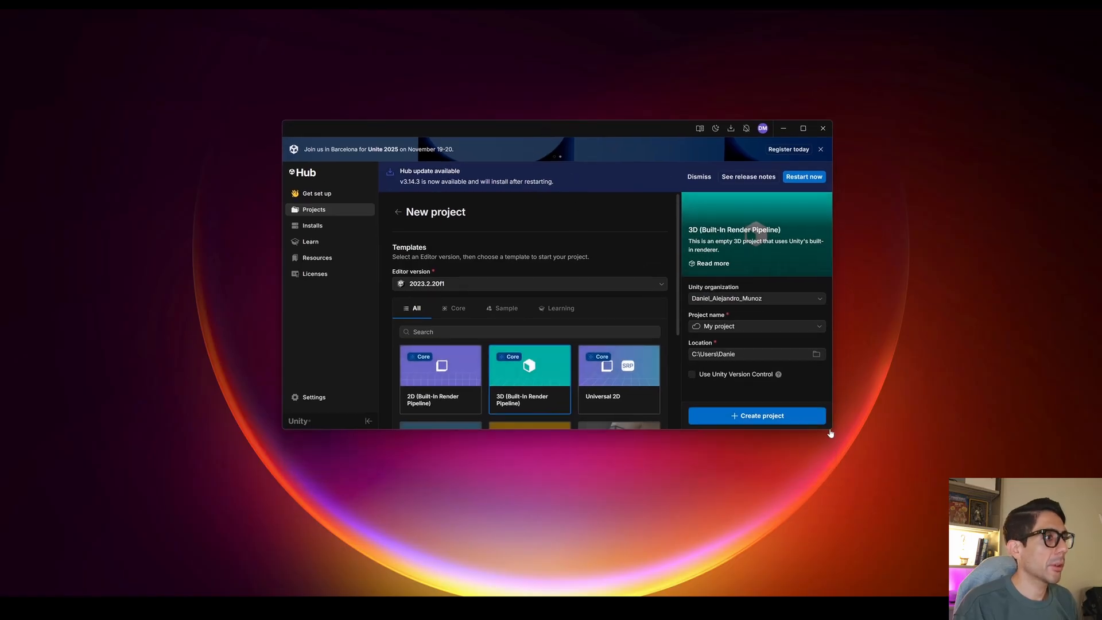
pyautogui.moveTo(831, 428); pyautogui.dragTo(909, 538)
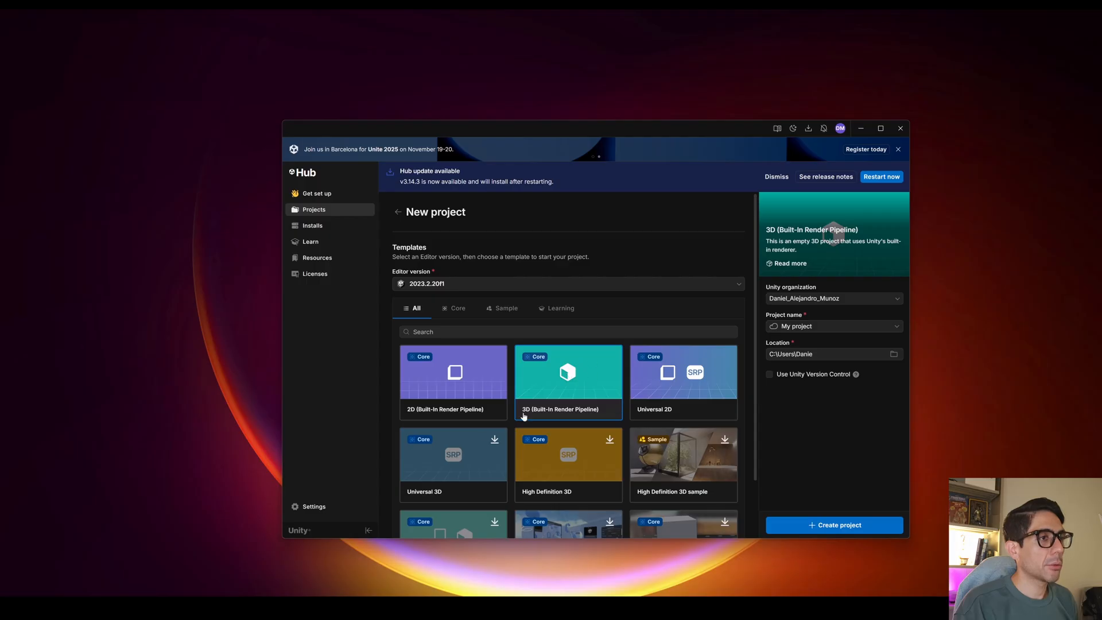
pyautogui.click(472, 461)
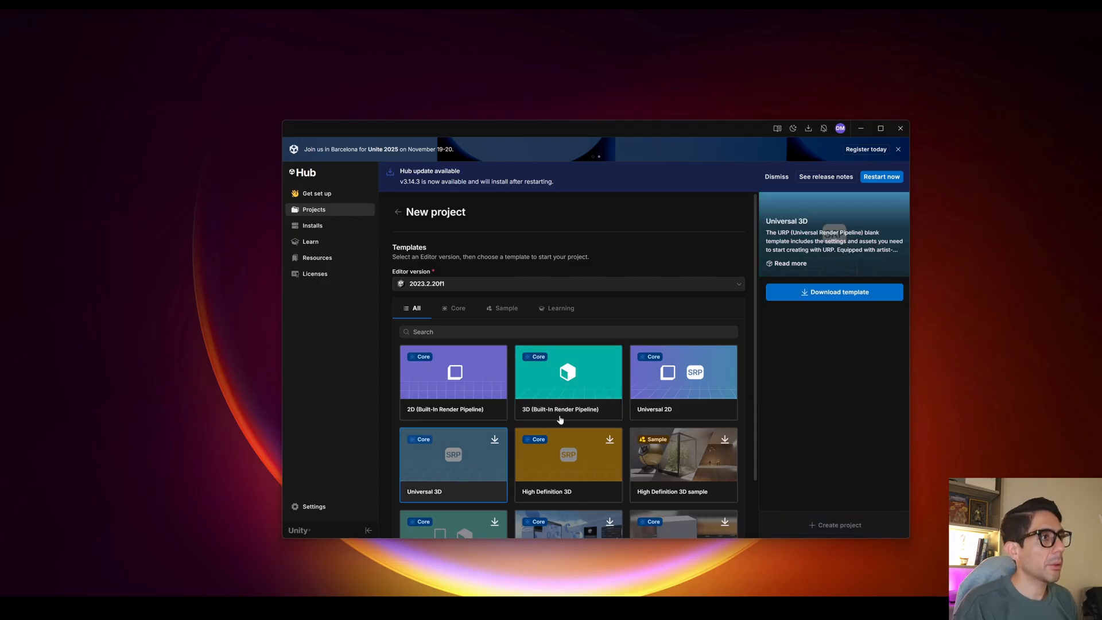
pyautogui.click(841, 293)
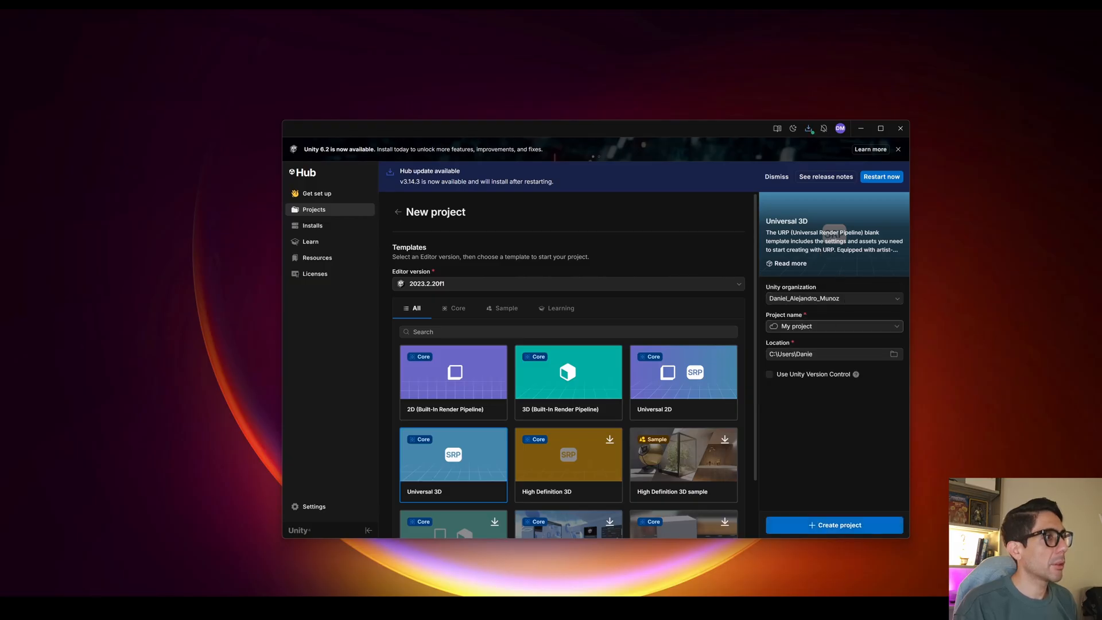
# Name the project "Animation and animator example", keep editor version 2023.2.20f1, and create the project
pyautogui.click(832, 326)
pyautogui.moveTo(812, 326); pyautogui.dragTo(779, 326)
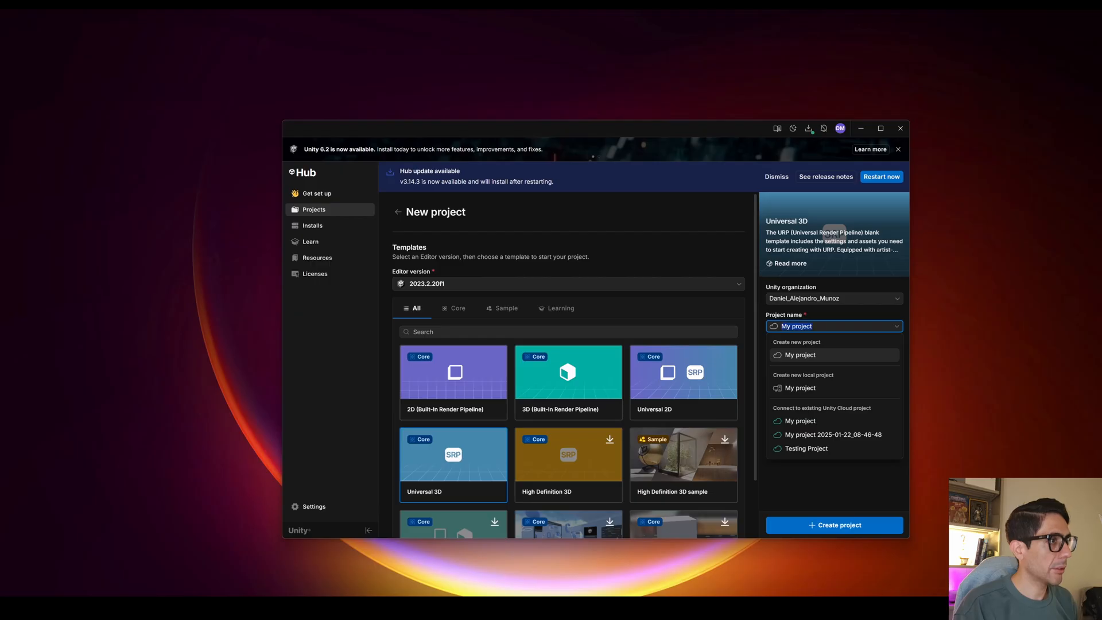
pyautogui.write('Animati')
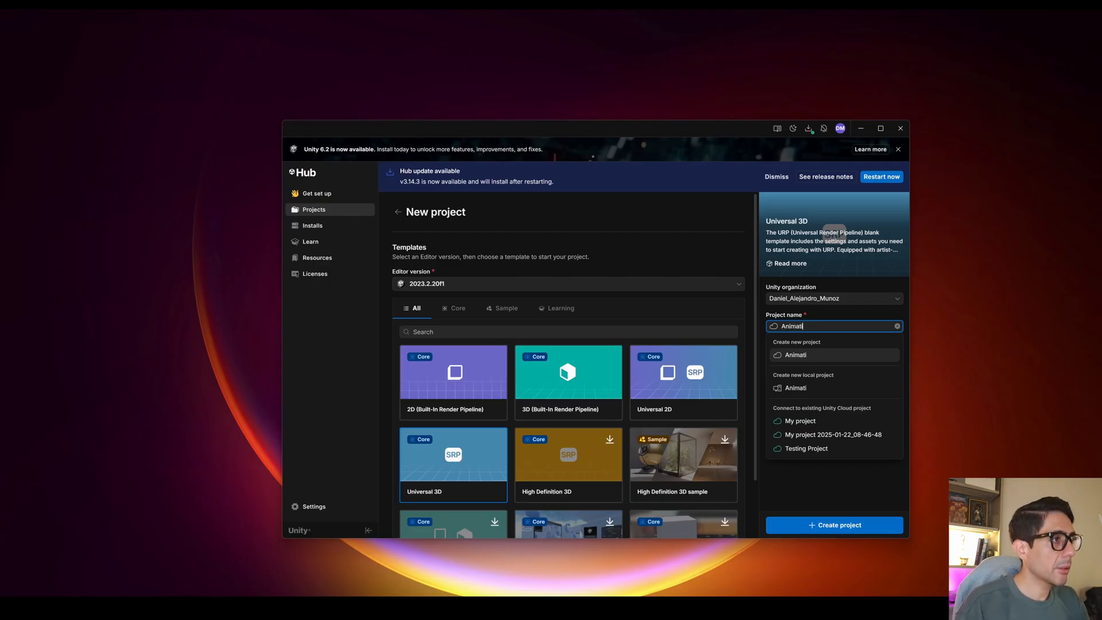
pyautogui.write('on and anima')
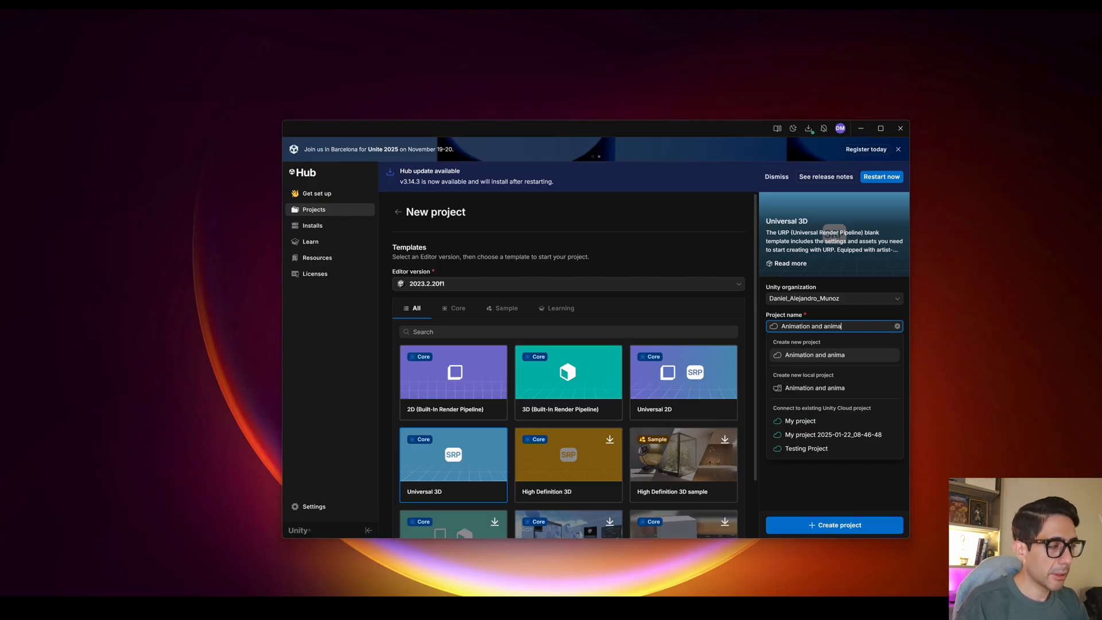
pyautogui.write('tor example')
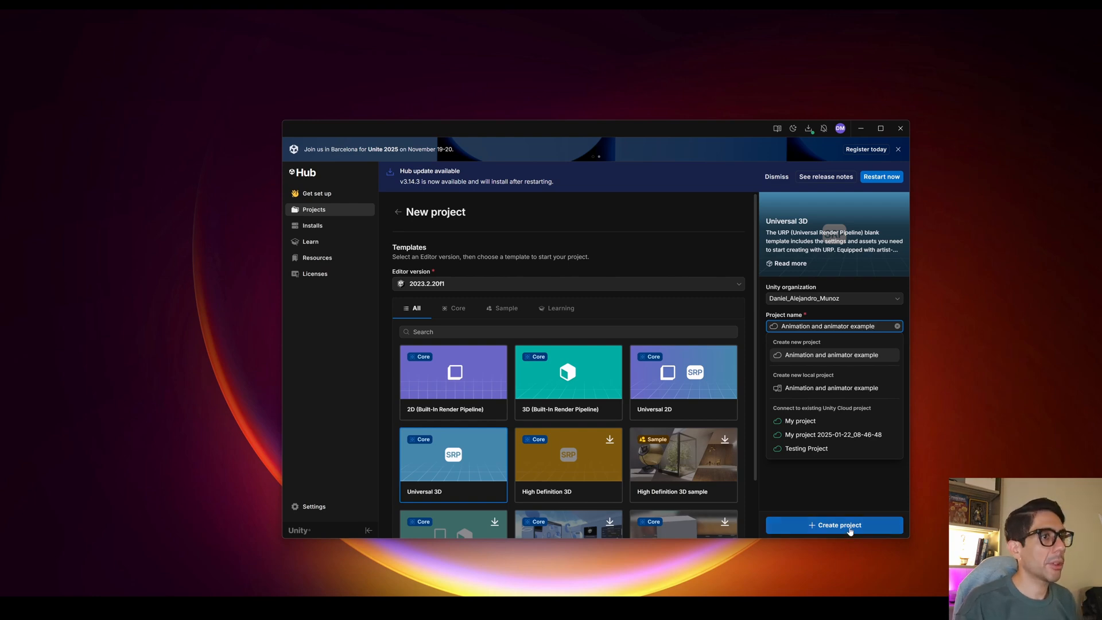
pyautogui.click(444, 284)
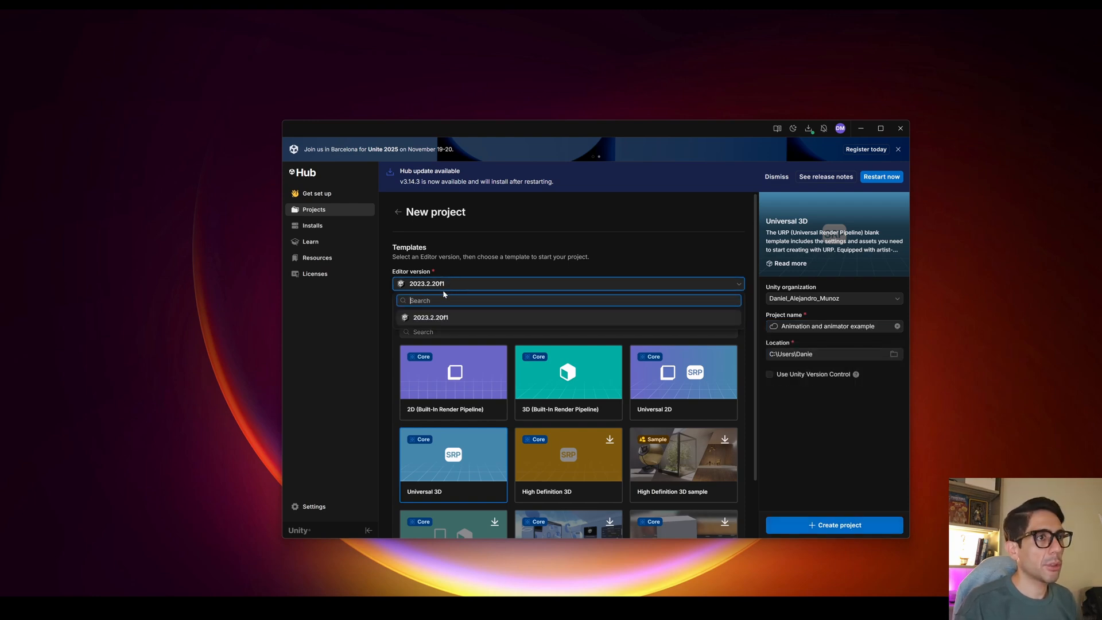
pyautogui.click(692, 251)
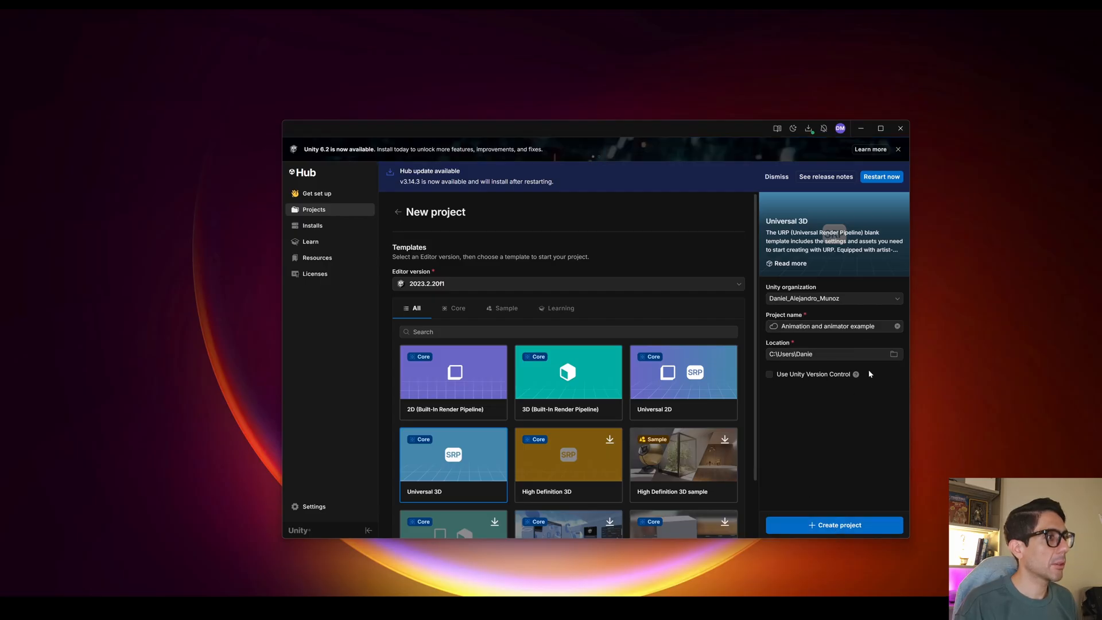
pyautogui.click(831, 524)
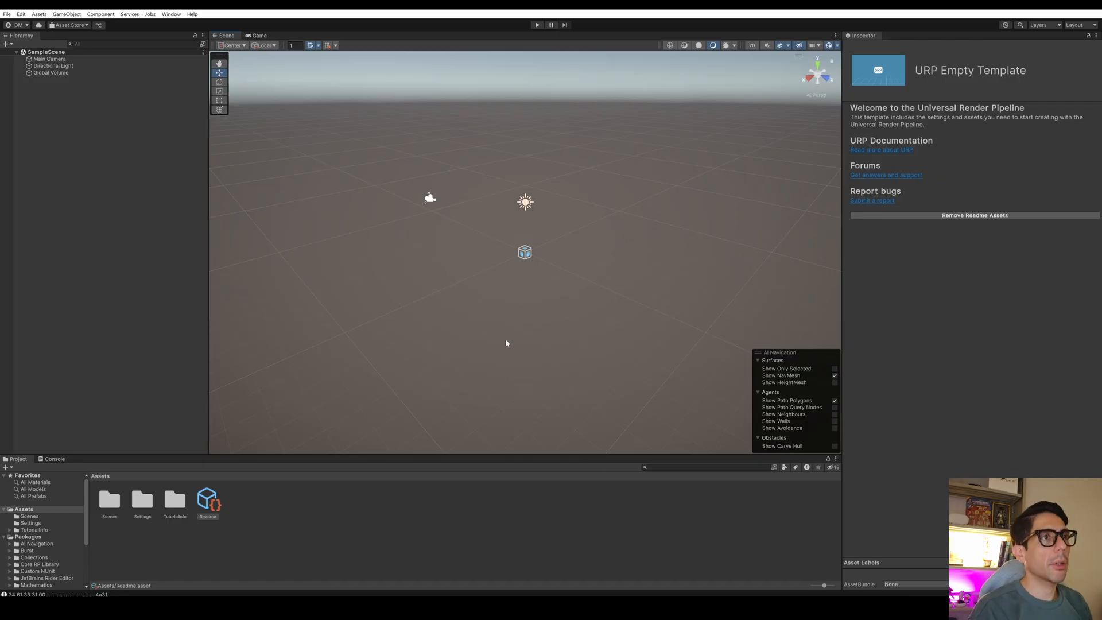
# Add a 3D cube to SampleScene and lower it to a Y position of about -0.84
pyautogui.scroll(3, 505, 247)
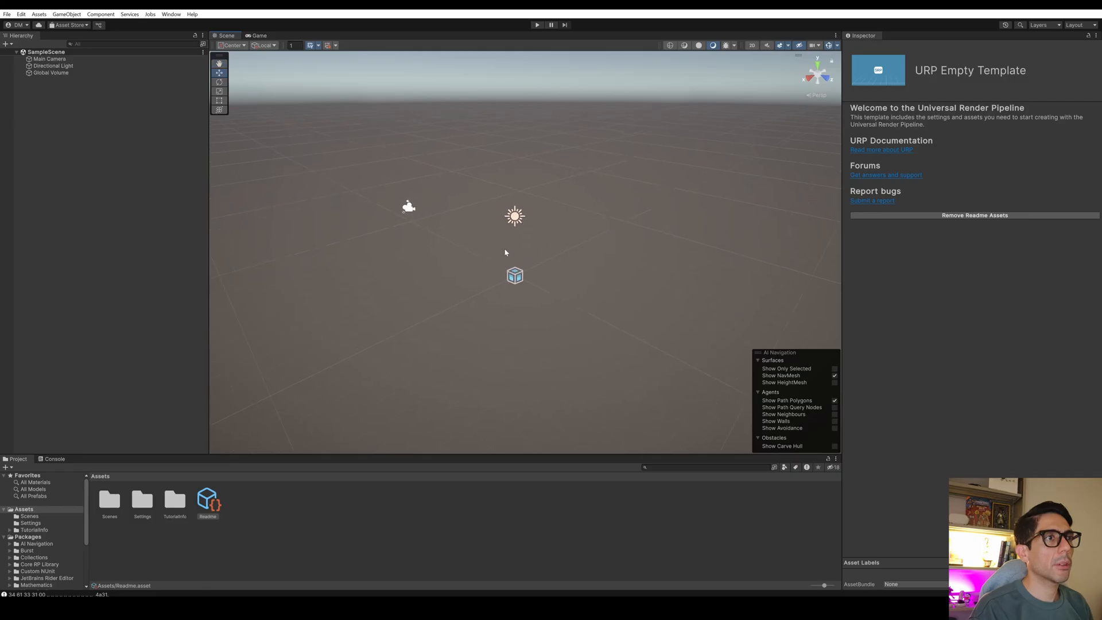
pyautogui.rightClick(47, 98)
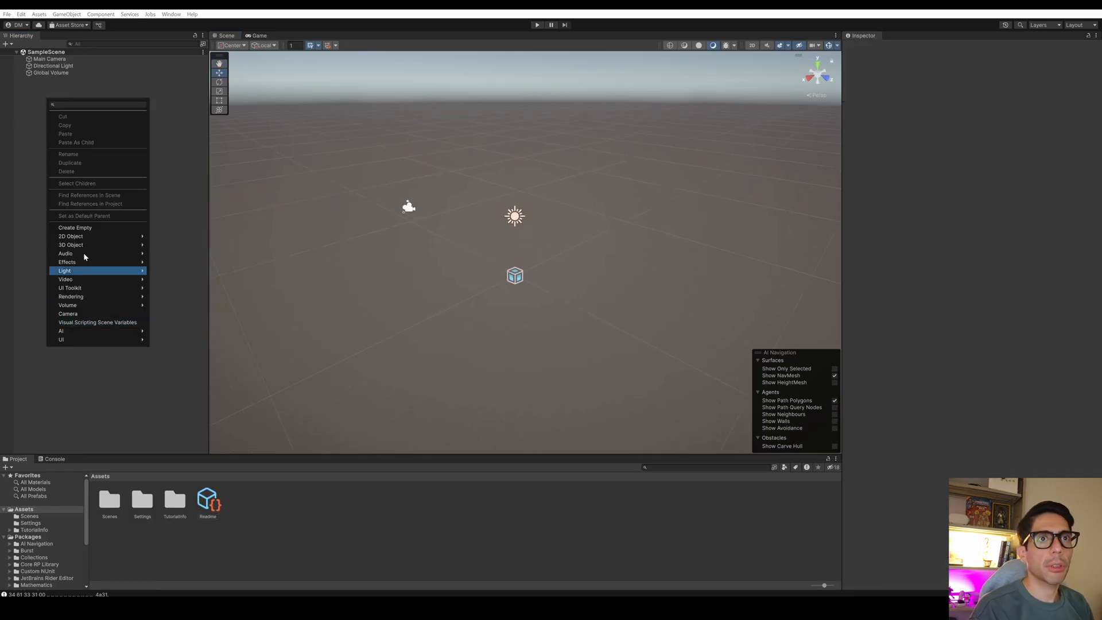
pyautogui.moveTo(104, 247)
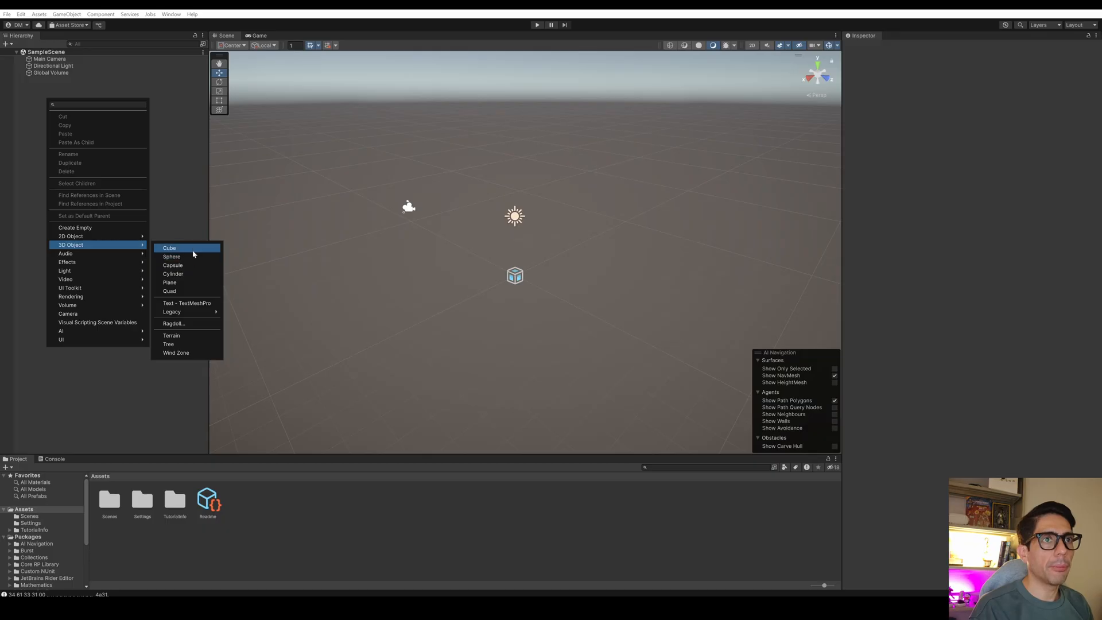
pyautogui.click(325, 242)
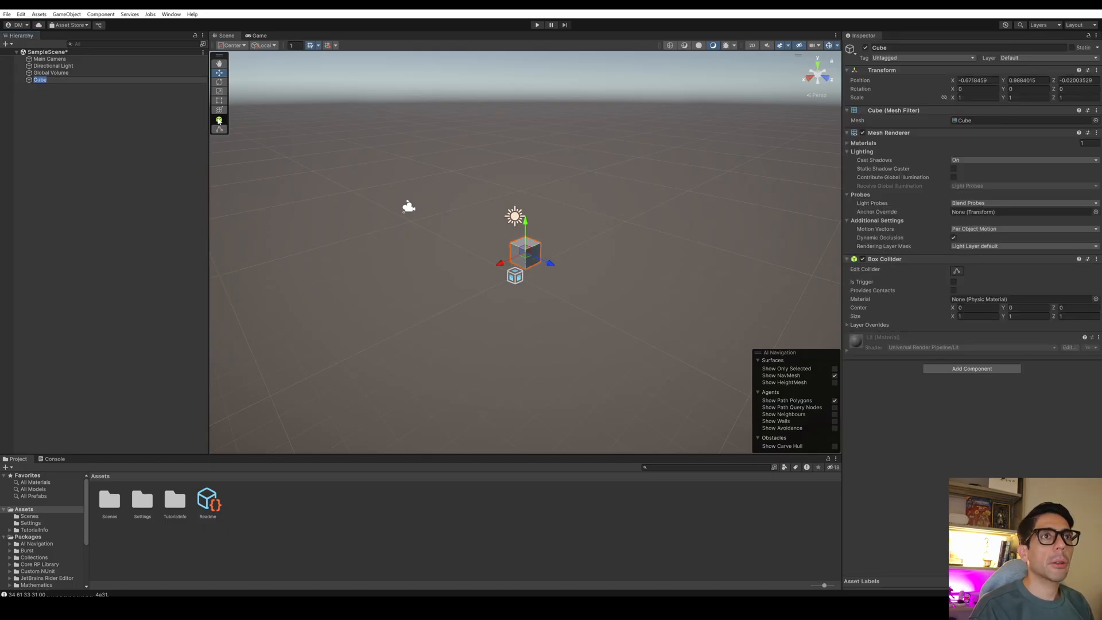
pyautogui.moveTo(525, 228); pyautogui.dragTo(536, 258)
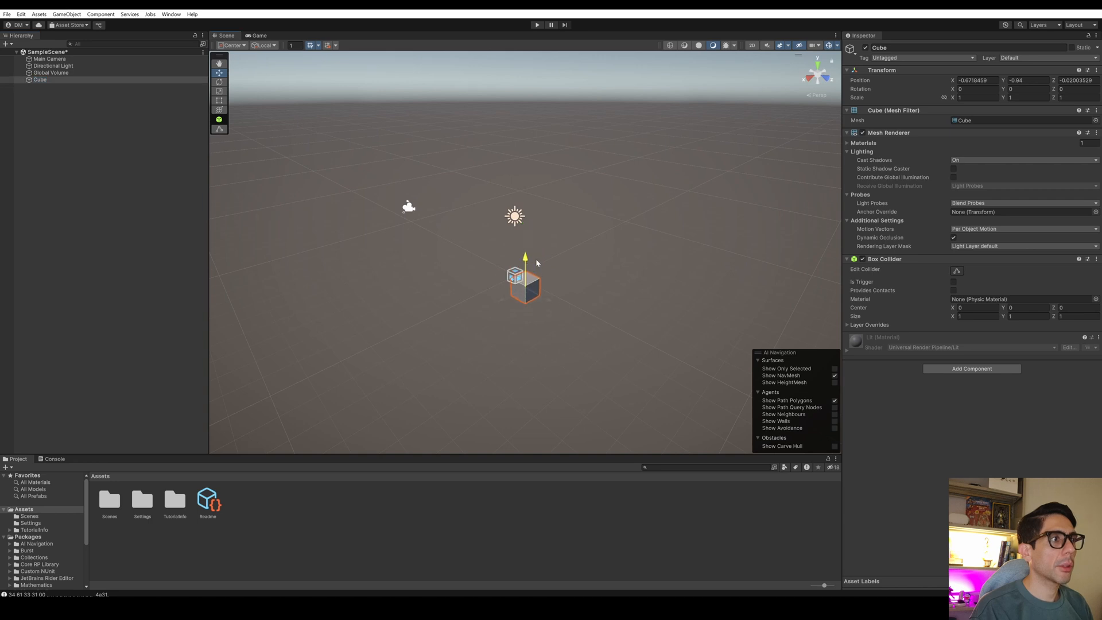
# With the Rect tool, stretch the cube in both Z directions to a scale of about 21.8 and raise its Y scale to about 1.4
pyautogui.click(808, 94)
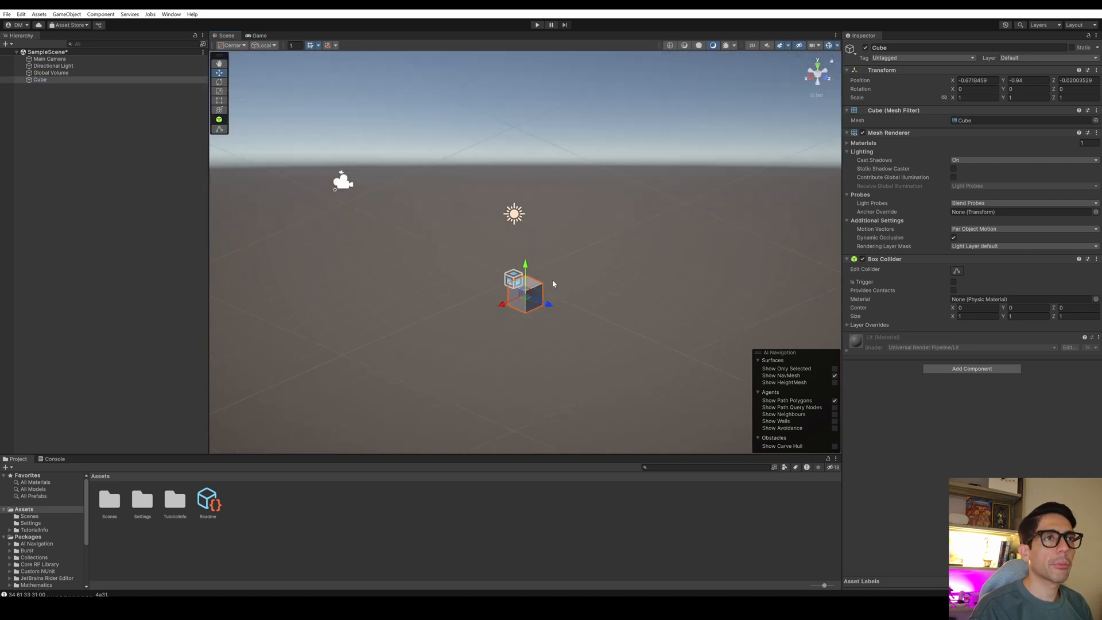
pyautogui.click(219, 102)
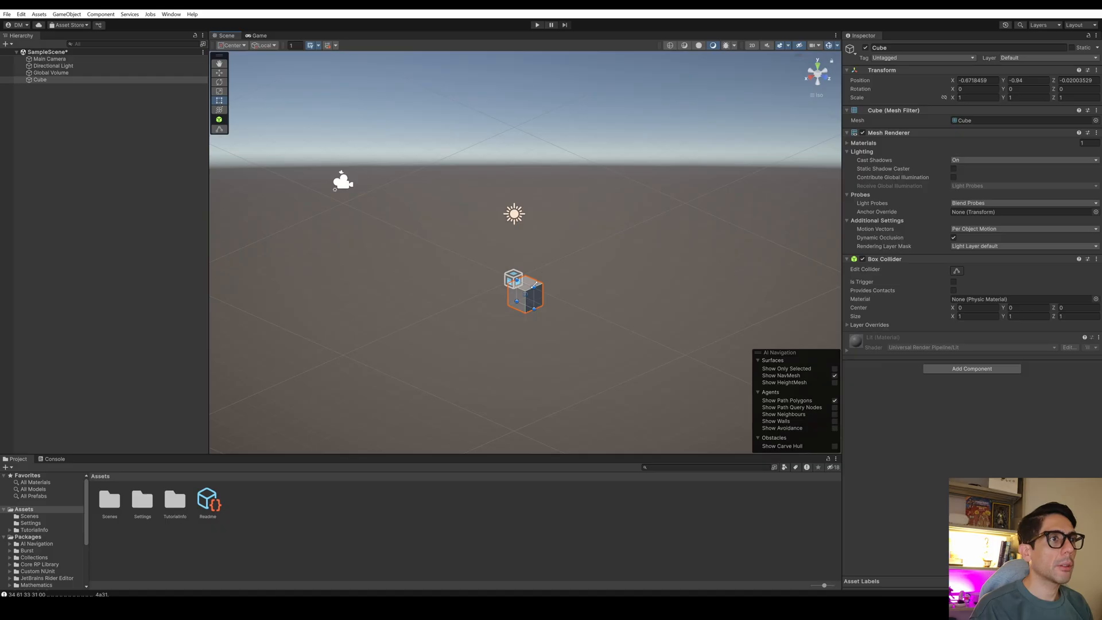
pyautogui.click(825, 76)
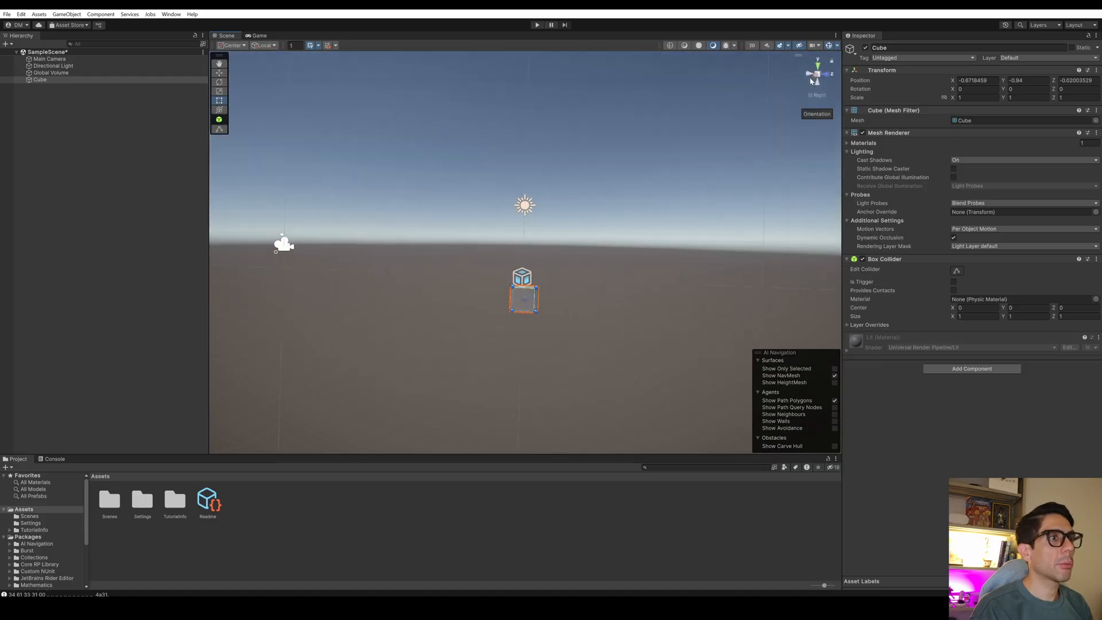
pyautogui.moveTo(538, 302); pyautogui.dragTo(817, 301)
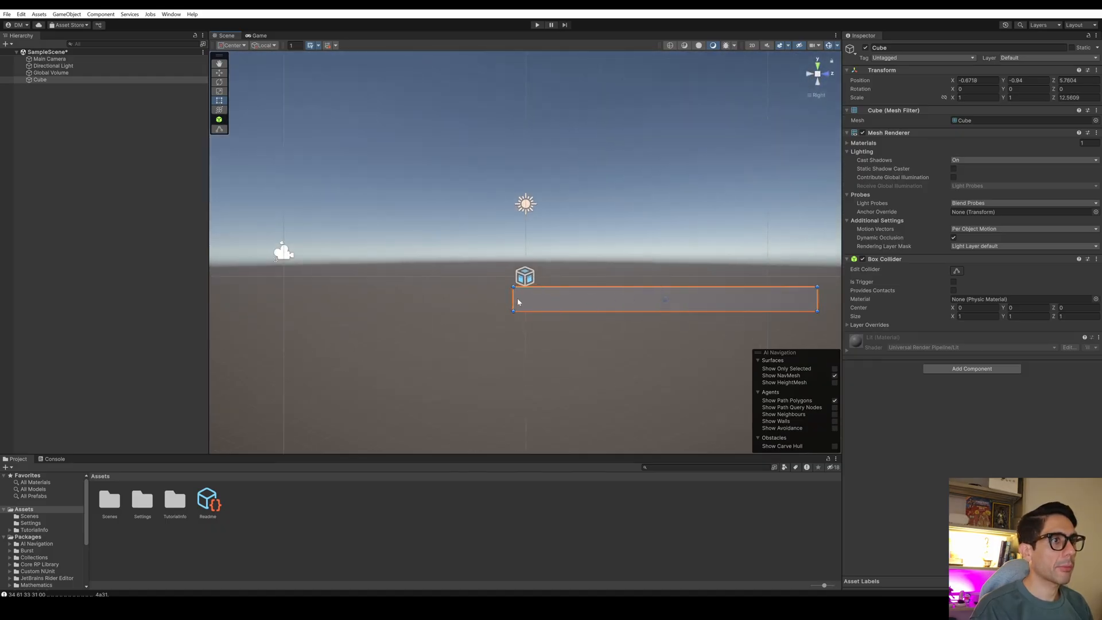
pyautogui.moveTo(513, 299); pyautogui.dragTo(288, 300)
pyautogui.moveTo(442, 286); pyautogui.dragTo(441, 276)
# Widen the cube in both directions along X to form a broad, flat platform, and deselect it
pyautogui.click(827, 75)
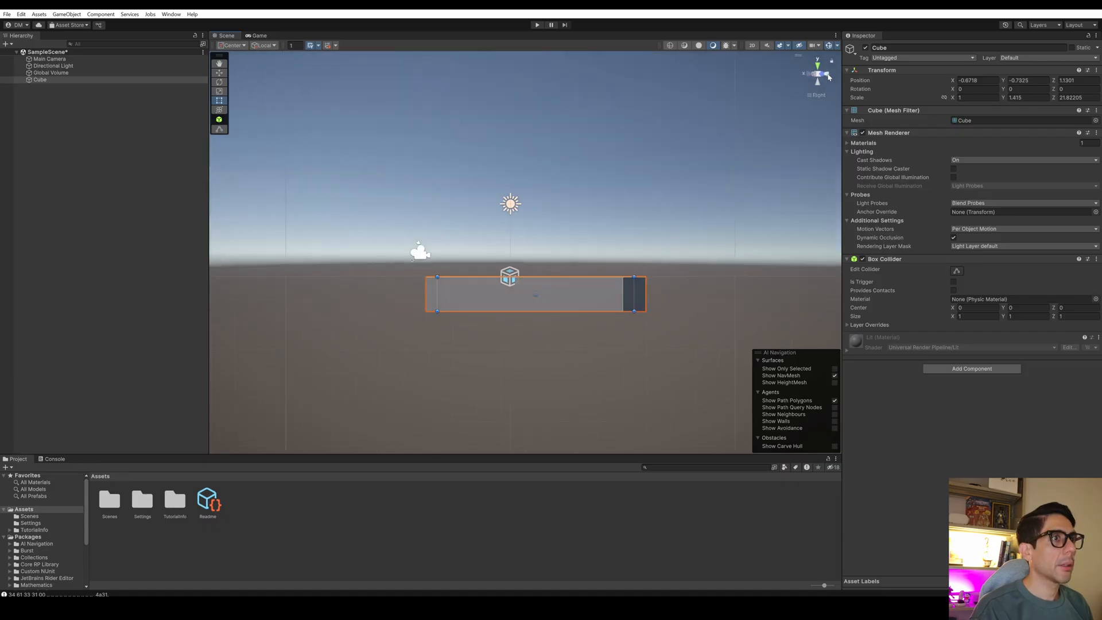
pyautogui.moveTo(542, 289); pyautogui.dragTo(781, 298)
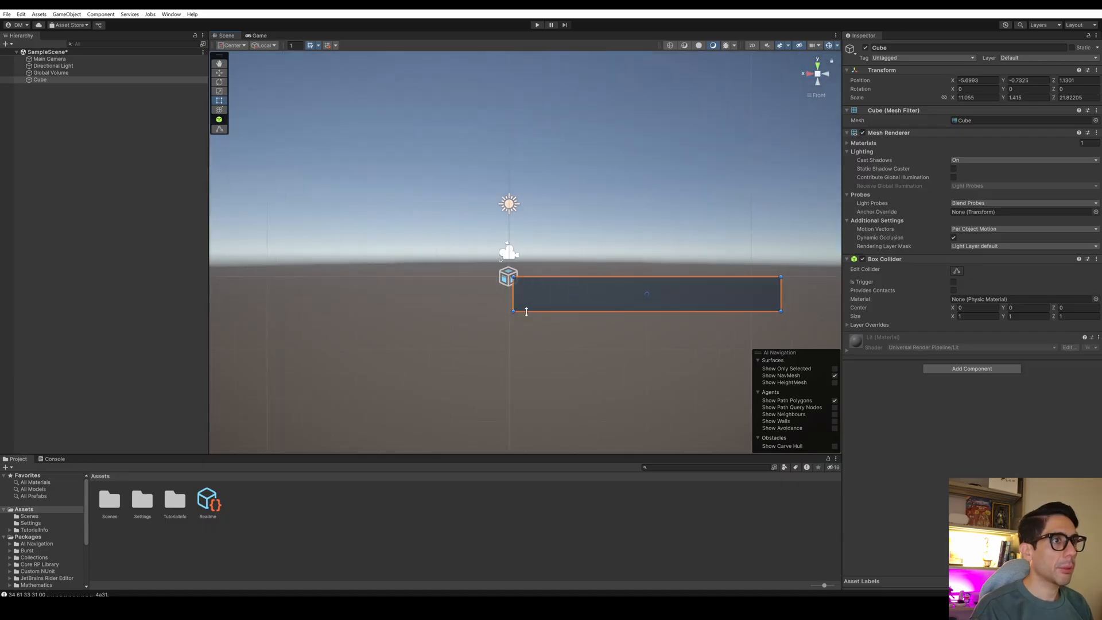
pyautogui.moveTo(511, 295); pyautogui.dragTo(268, 295)
pyautogui.keyDown('alt'); pyautogui.moveTo(774, 91); pyautogui.dragTo(635, 187); pyautogui.keyUp('alt')
pyautogui.click(598, 171)
pyautogui.keyDown('alt'); pyautogui.moveTo(629, 251); pyautogui.dragTo(621, 235); pyautogui.keyUp('alt')
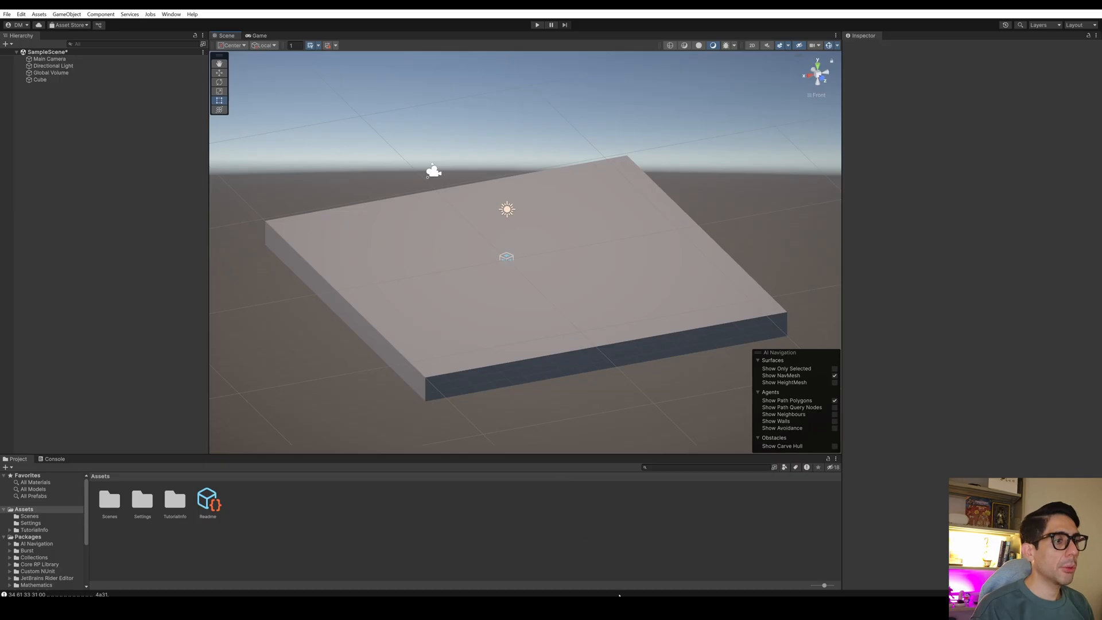
# Switch to the Chrome browser, search Google for "mixamo", and open the Mixamo website
pyautogui.moveTo(619, 600)
pyautogui.click(590, 556)
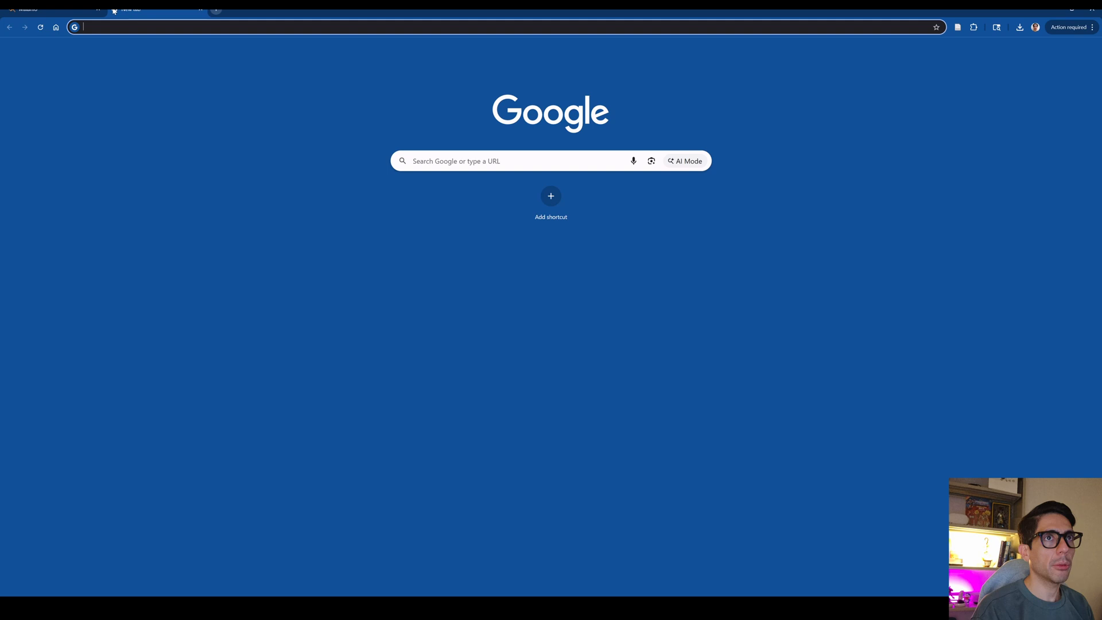
pyautogui.click(114, 8)
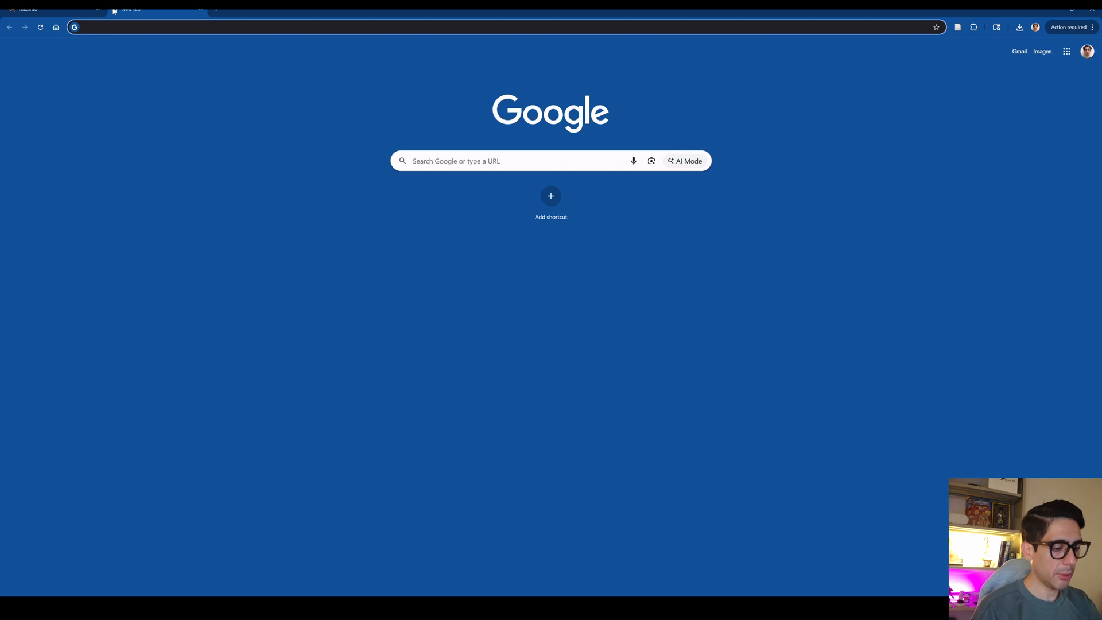
pyautogui.write('mixamo')
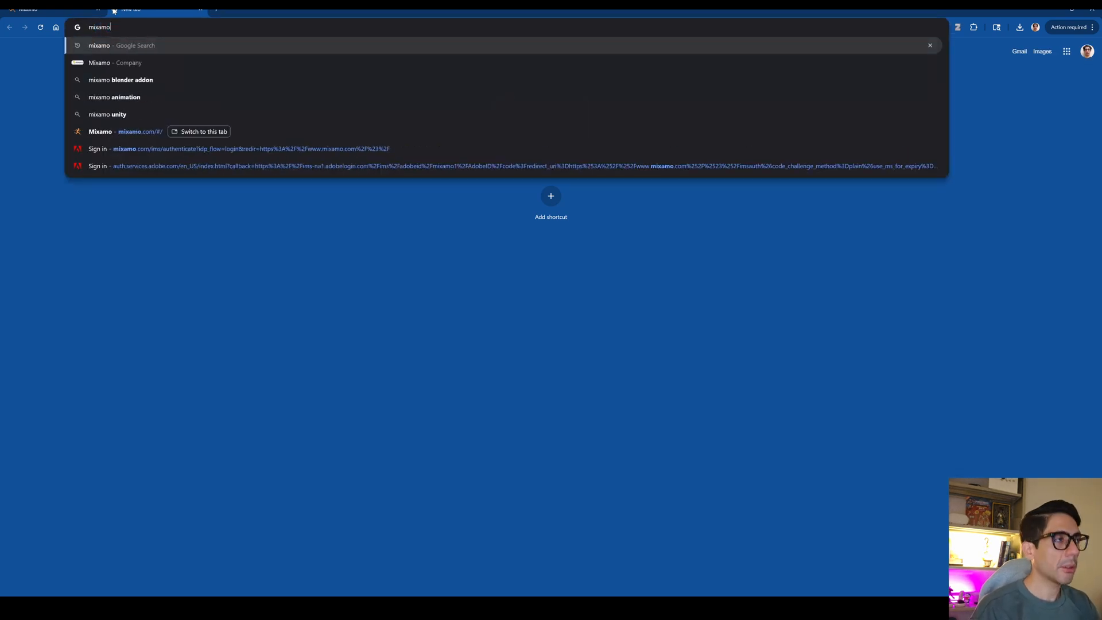
pyautogui.press('Return')
pyautogui.click(127, 152)
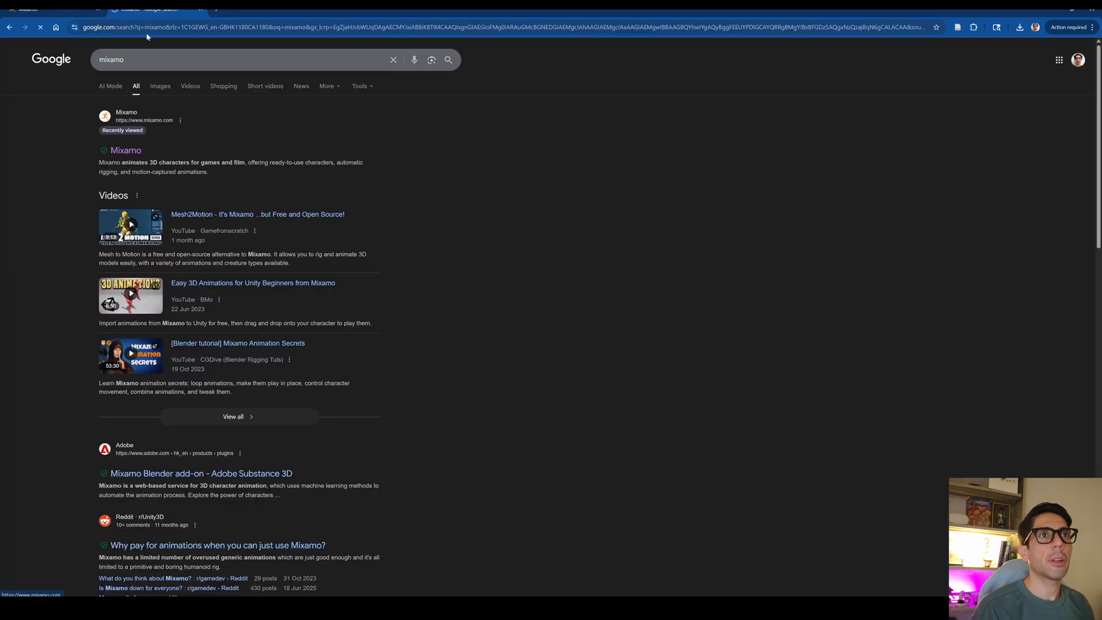
# Look through Mixamo's animation library and its collection of ready-made characters
pyautogui.scroll(-7, 431, 229)
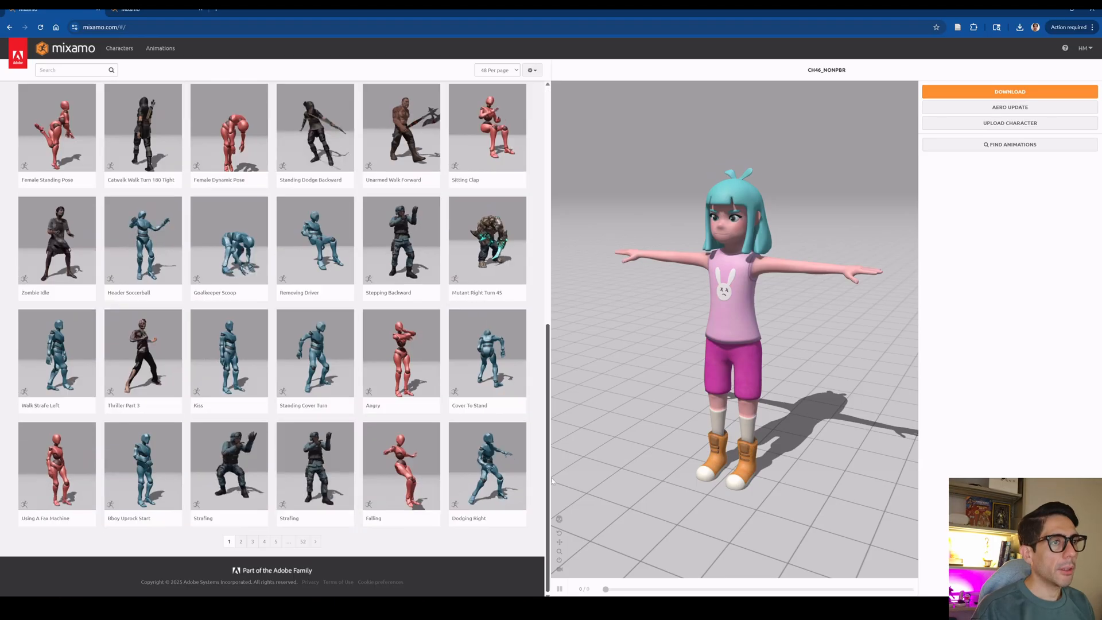
pyautogui.scroll(7, 432, 142)
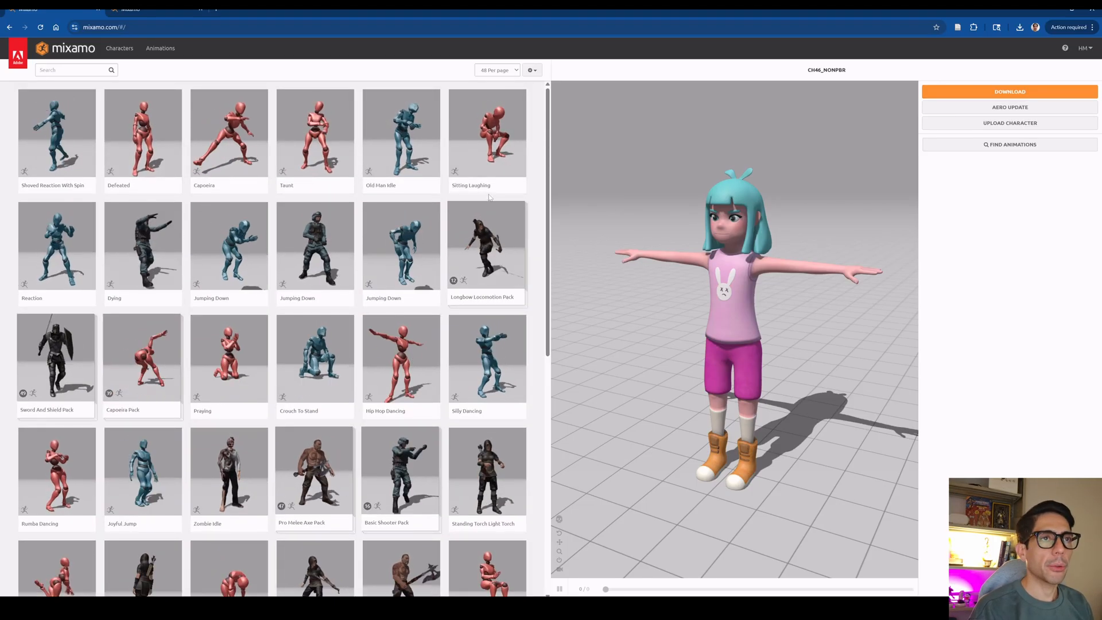
pyautogui.click(120, 48)
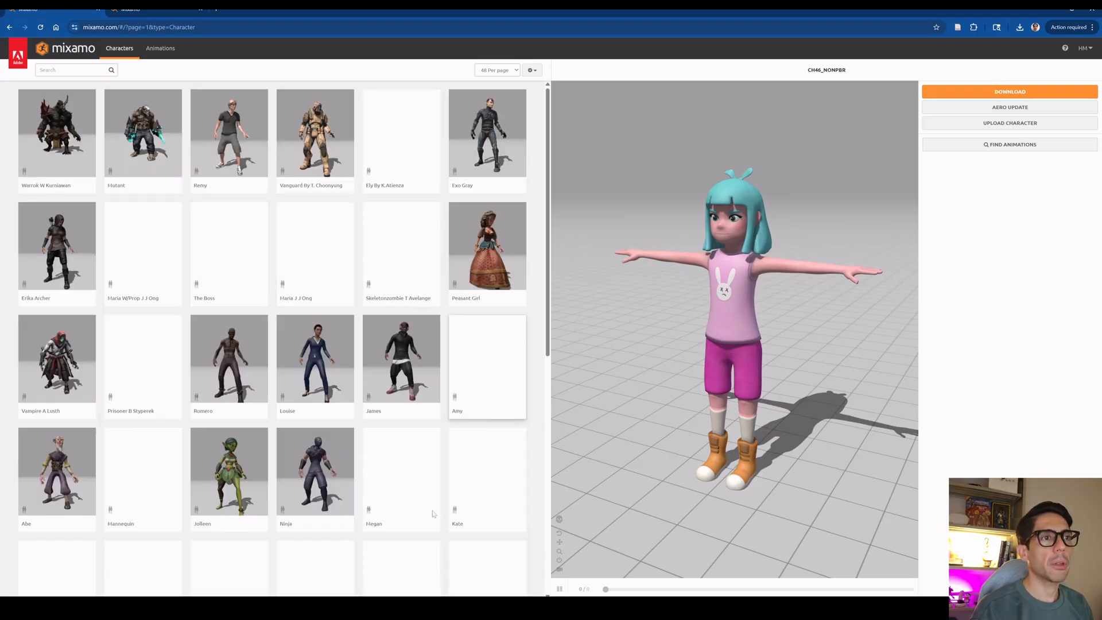
pyautogui.scroll(-8, 322, 402)
pyautogui.scroll(5, 393, 498)
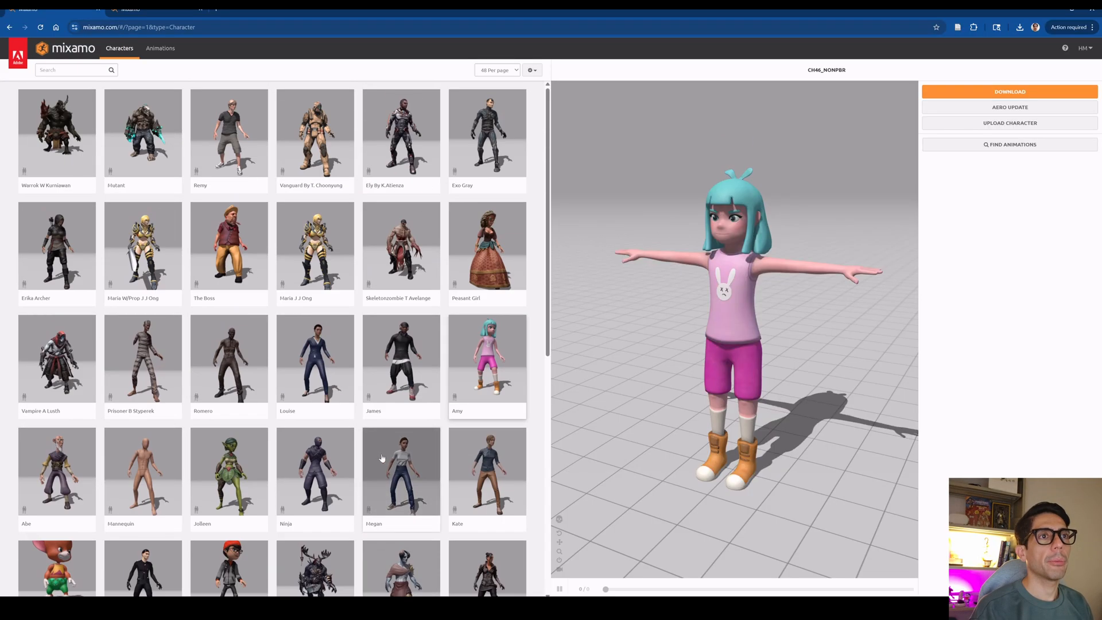
pyautogui.scroll(-5, 488, 453)
pyautogui.scroll(8, 487, 454)
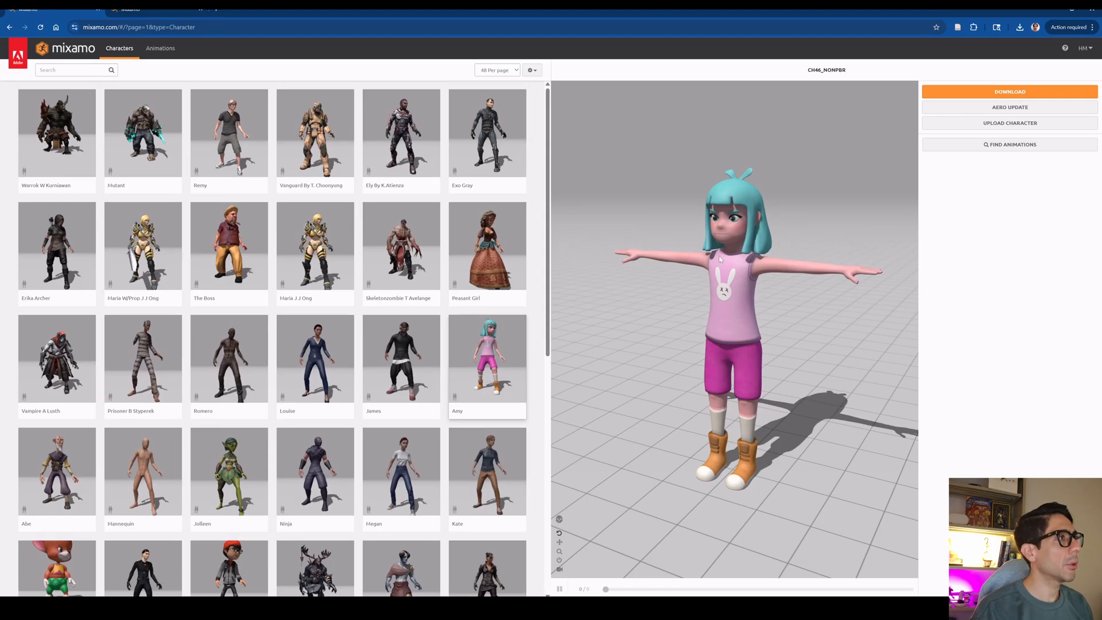
pyautogui.scroll(-3, 439, 266)
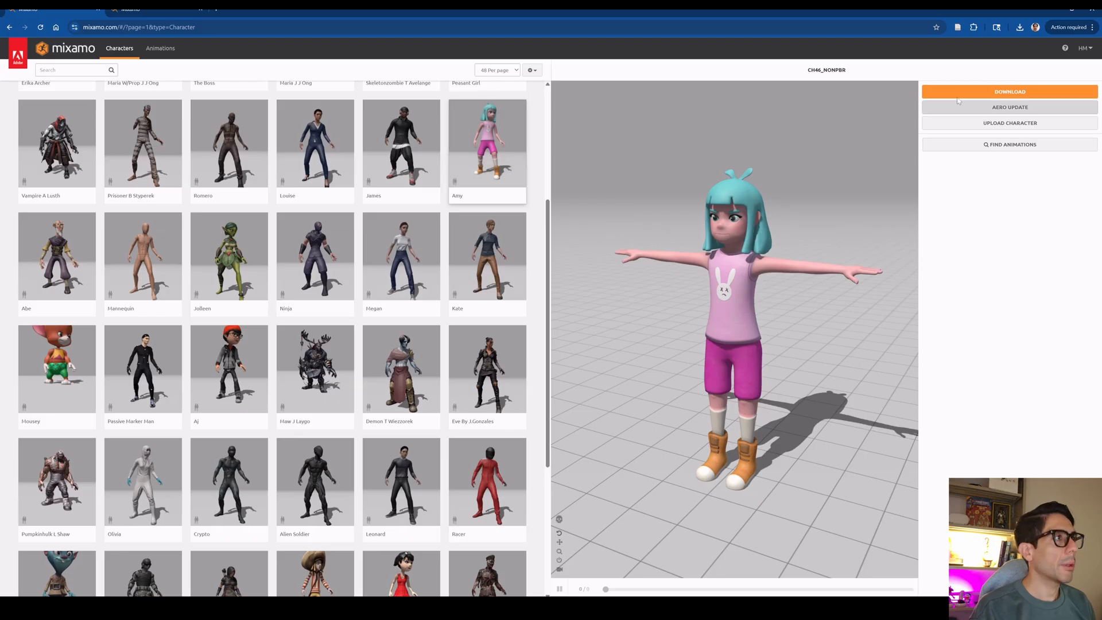
# Download the Amy character from Mixamo in FBX Binary format with the T-pose
pyautogui.click(999, 93)
pyautogui.click(541, 128)
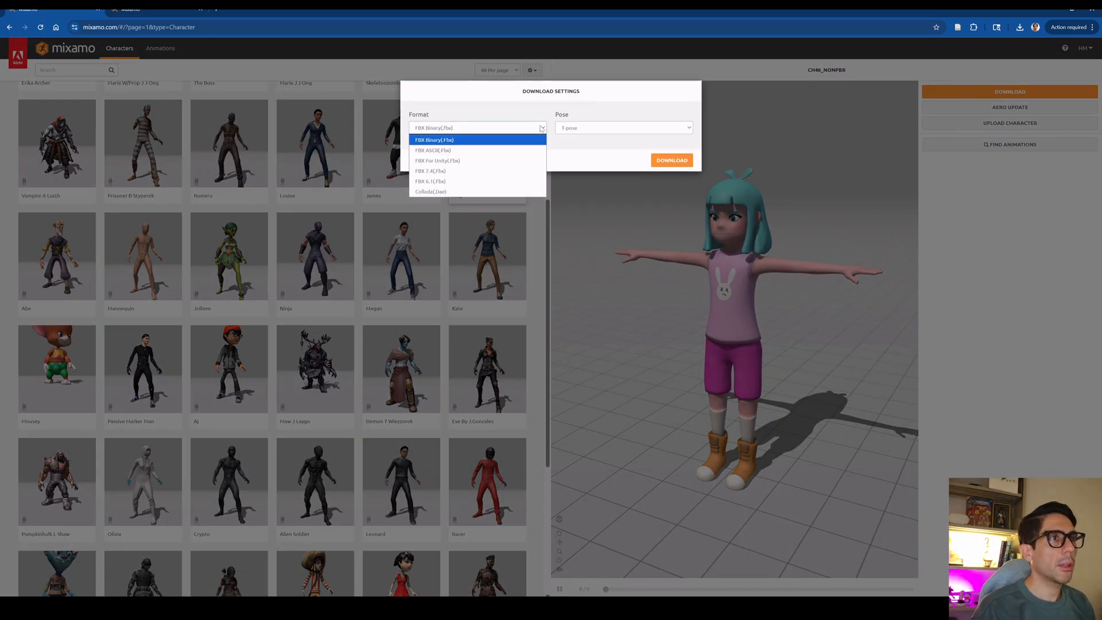
pyautogui.click(459, 141)
pyautogui.click(618, 128)
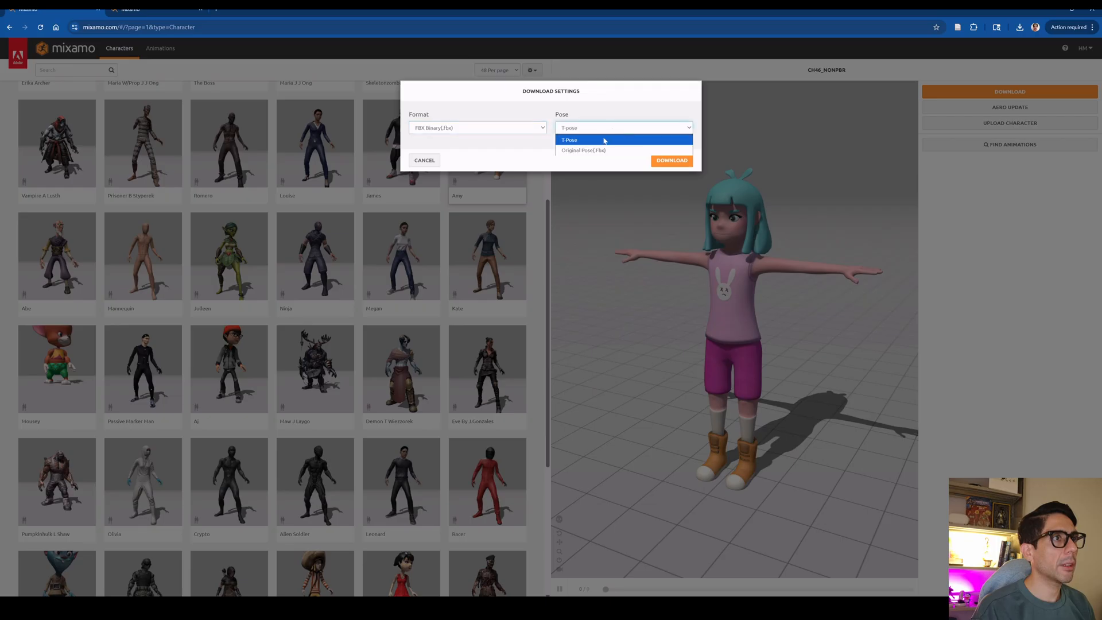
pyautogui.click(599, 140)
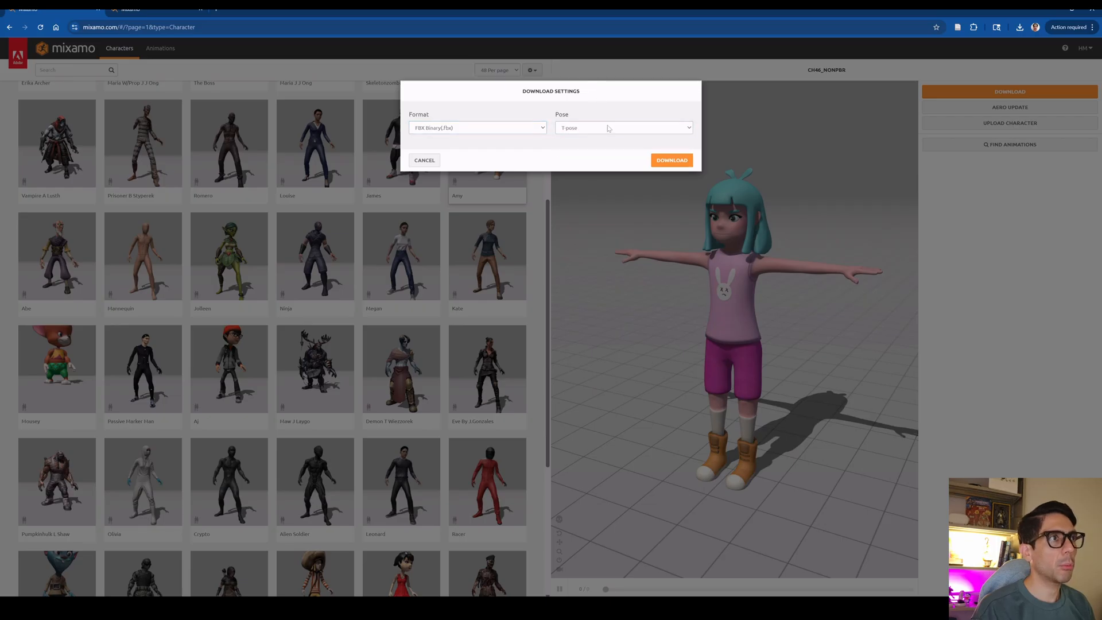
pyautogui.click(677, 162)
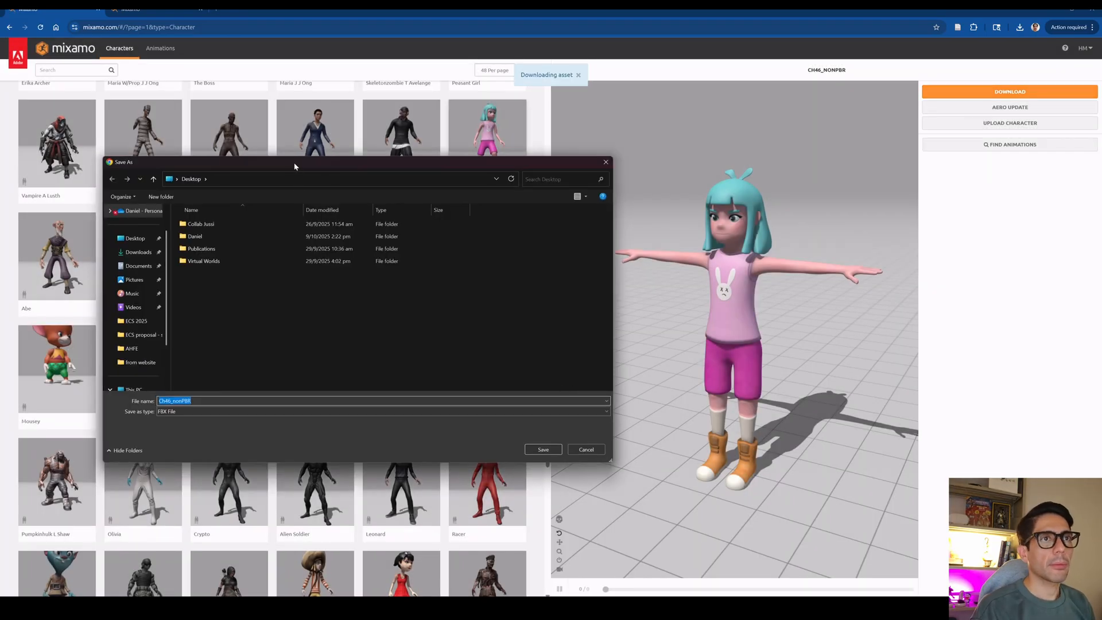
# Create a folder named AmyFromMixamo on the Desktop and save the character's FBX file in it
pyautogui.moveTo(294, 166); pyautogui.dragTo(346, 183)
pyautogui.click(187, 255)
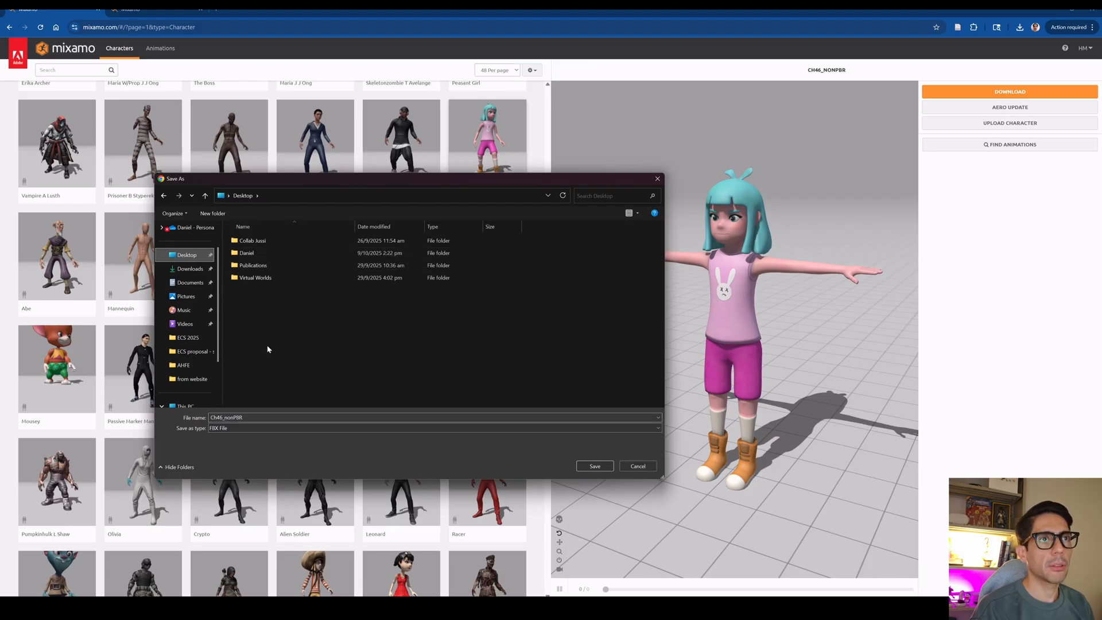
pyautogui.click(213, 213)
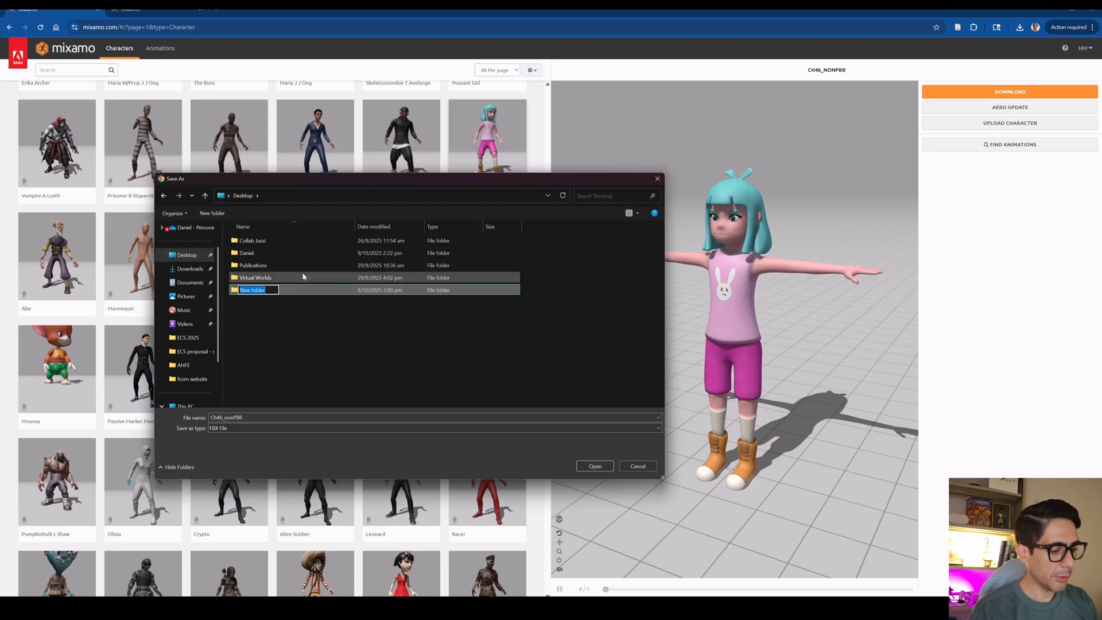
pyautogui.press('BackSpace')
pyautogui.write('Amy')
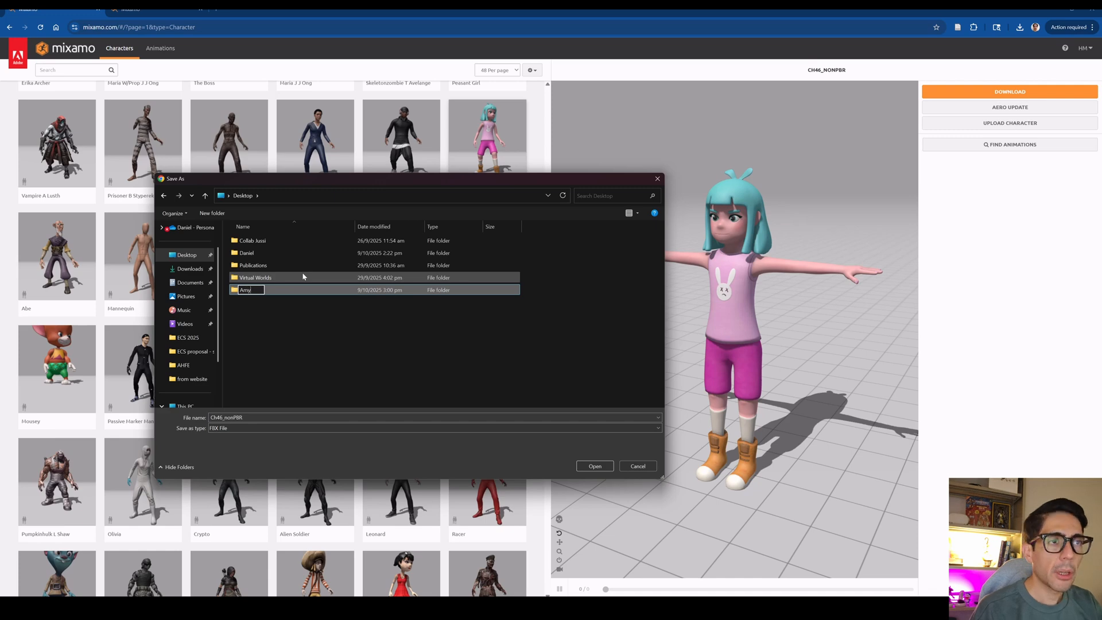
pyautogui.write('FromMi')
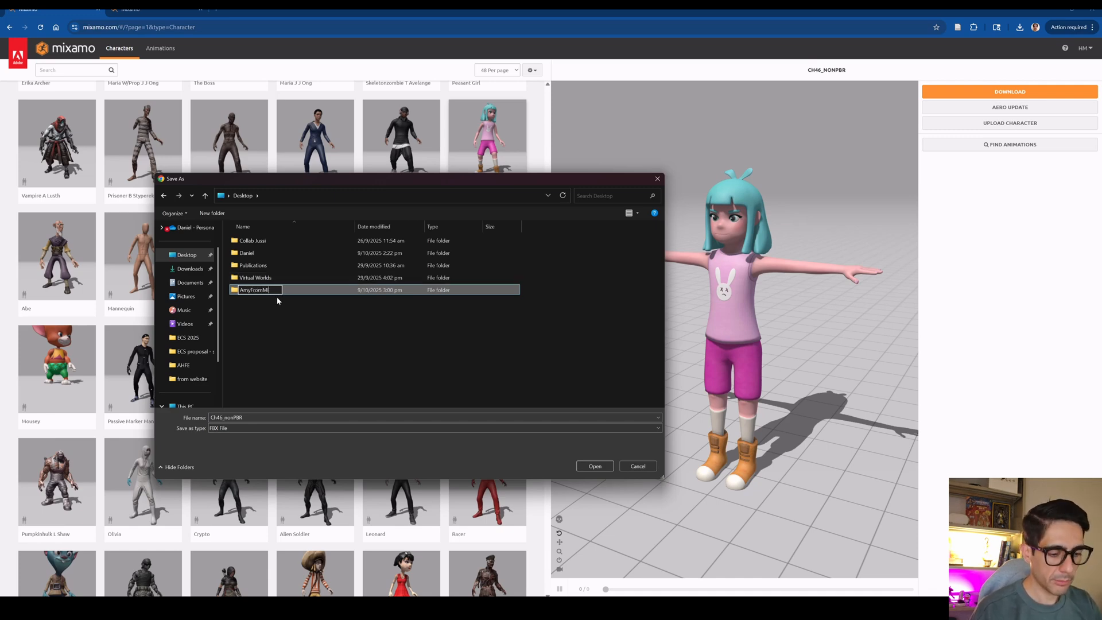
pyautogui.write('xamo')
pyautogui.press('Return')
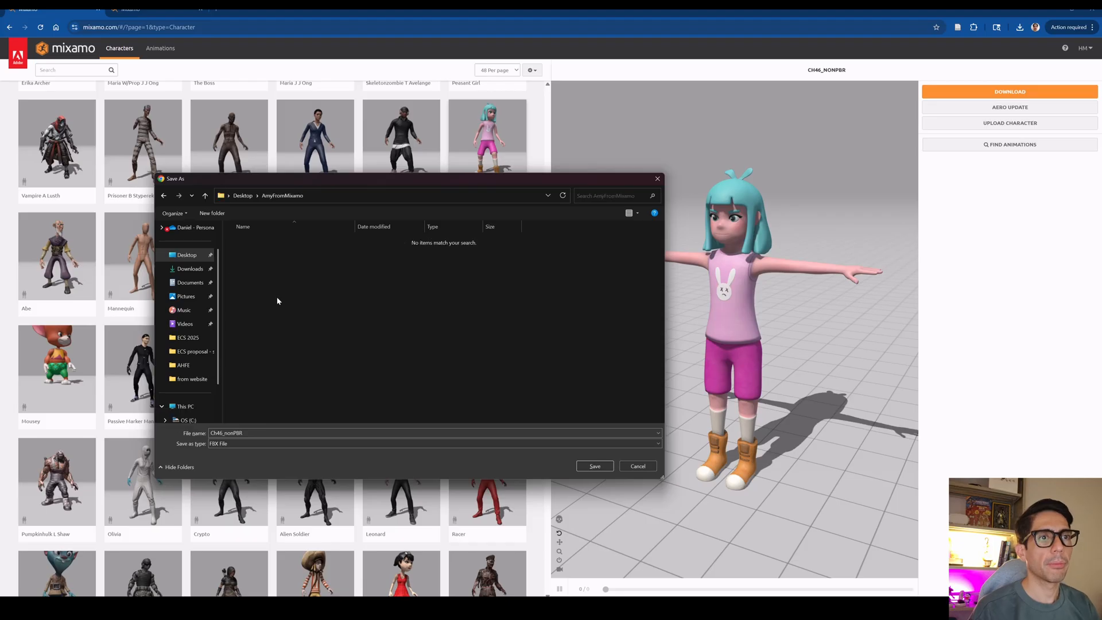
pyautogui.press('Return')
pyautogui.click(595, 465)
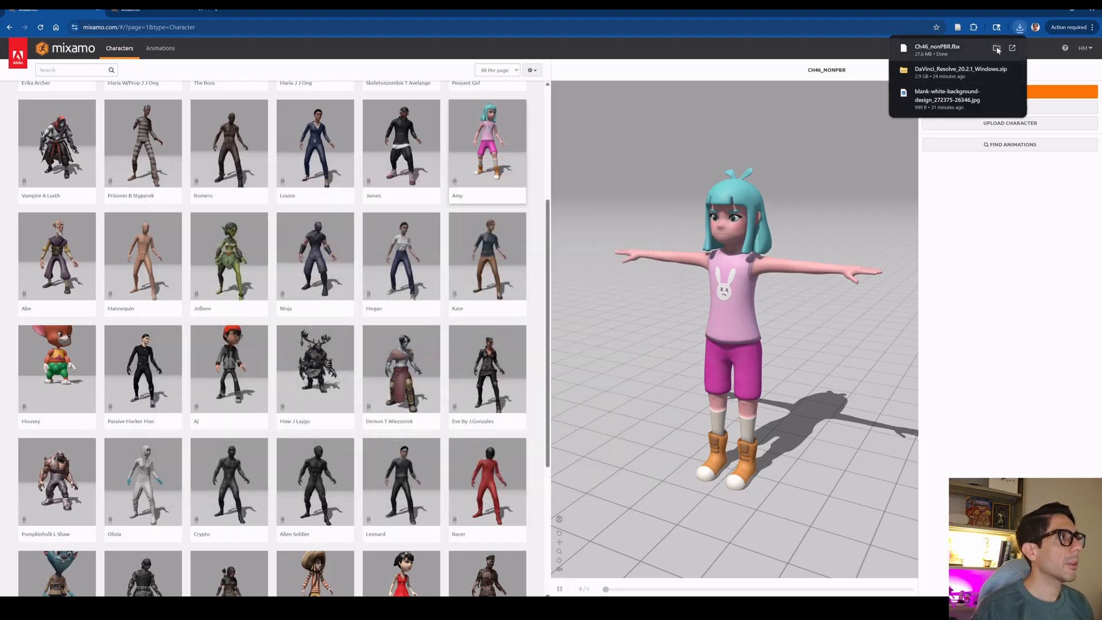
# Show the downloaded FBX file in File Explorer, move that window aside, and switch to the Unity editor
pyautogui.click(996, 47)
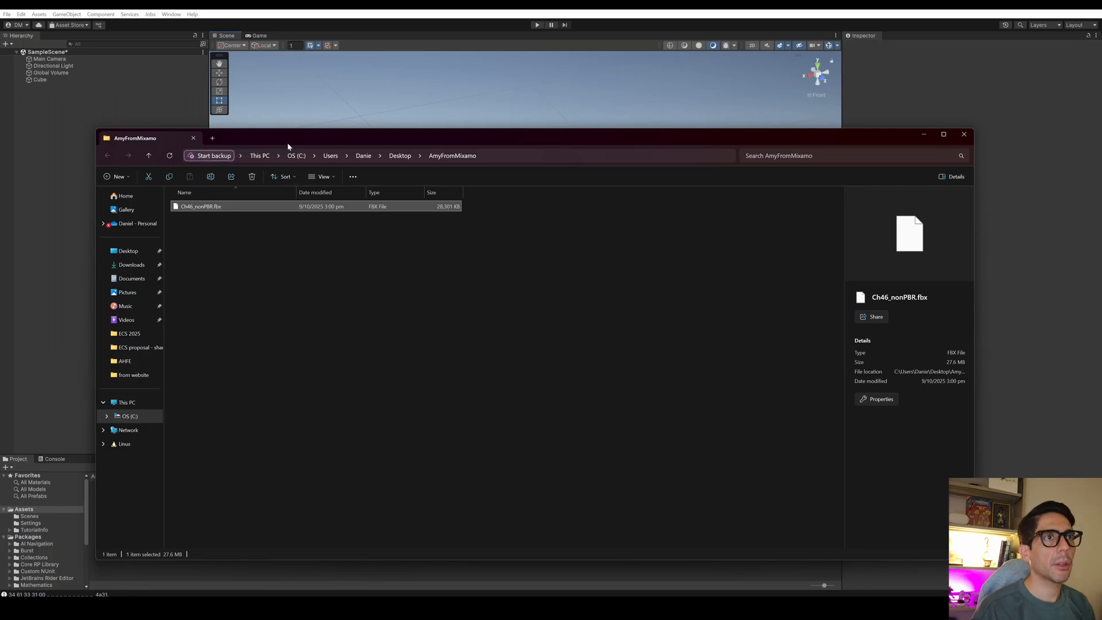
pyautogui.moveTo(290, 143); pyautogui.dragTo(627, 143)
pyautogui.click(210, 528)
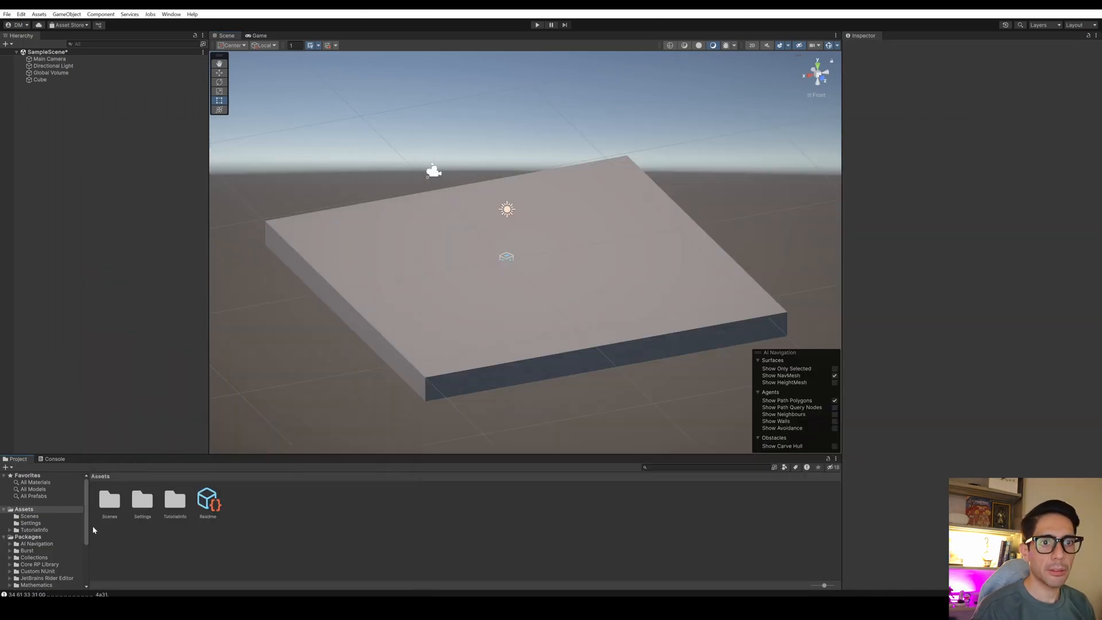
# Create a folder named AmyFromMixamo in the project's Assets and open it
pyautogui.rightClick(256, 505)
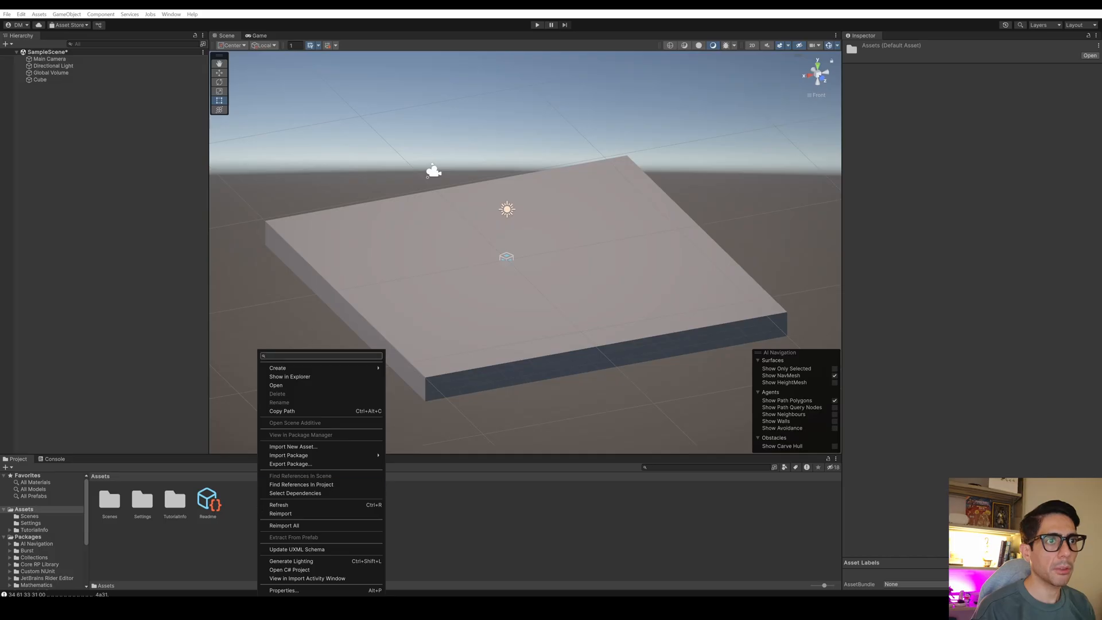
pyautogui.moveTo(355, 368)
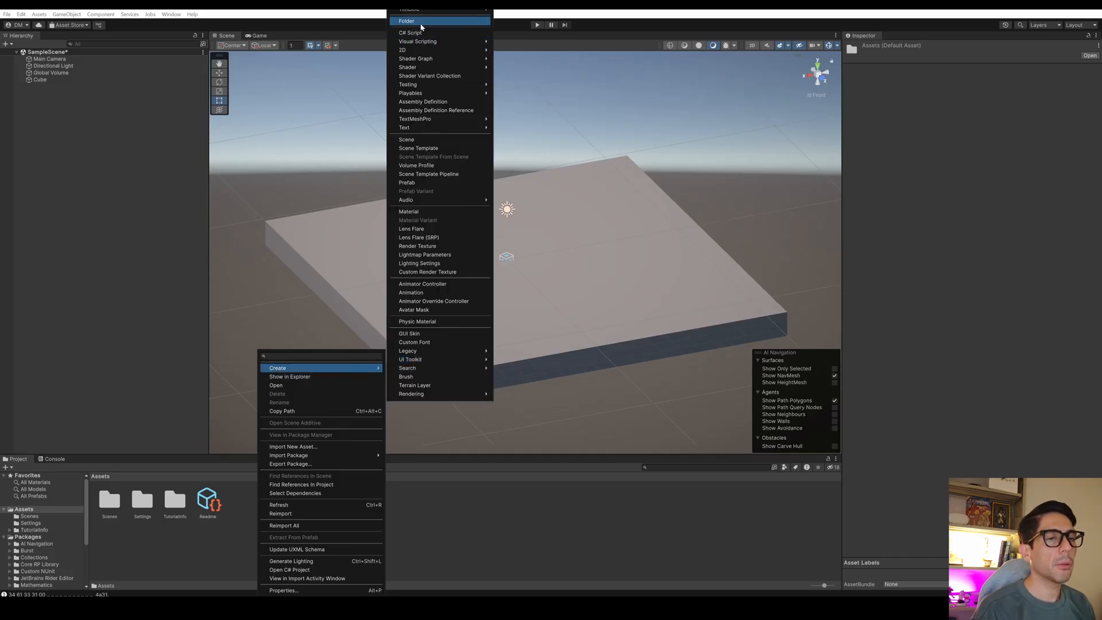
pyautogui.click(240, 509)
pyautogui.rightClick(246, 503)
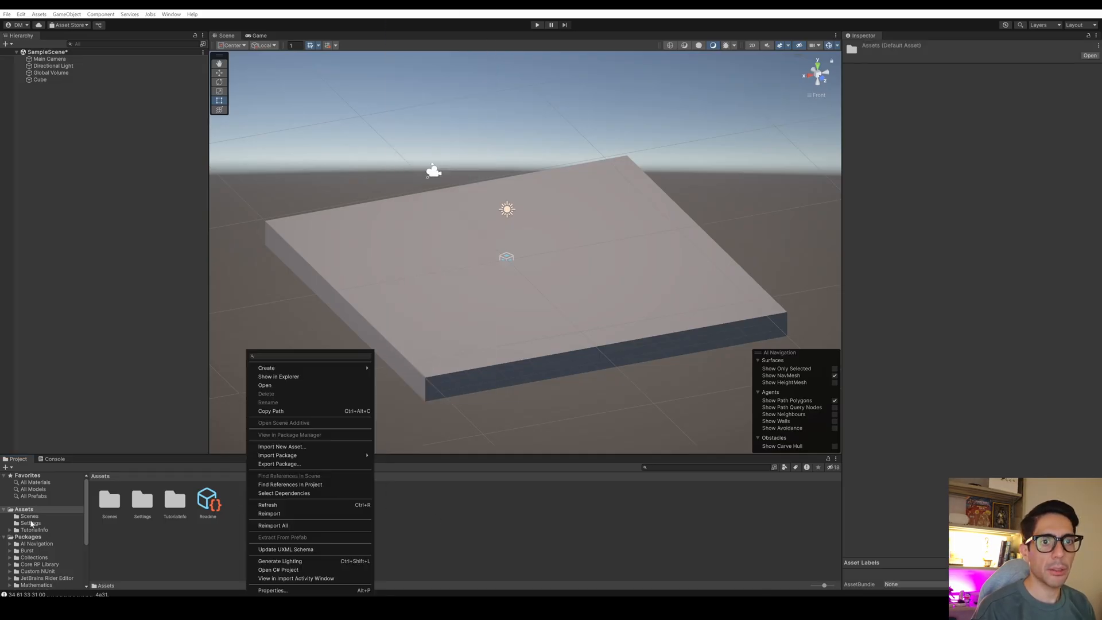
pyautogui.moveTo(269, 368)
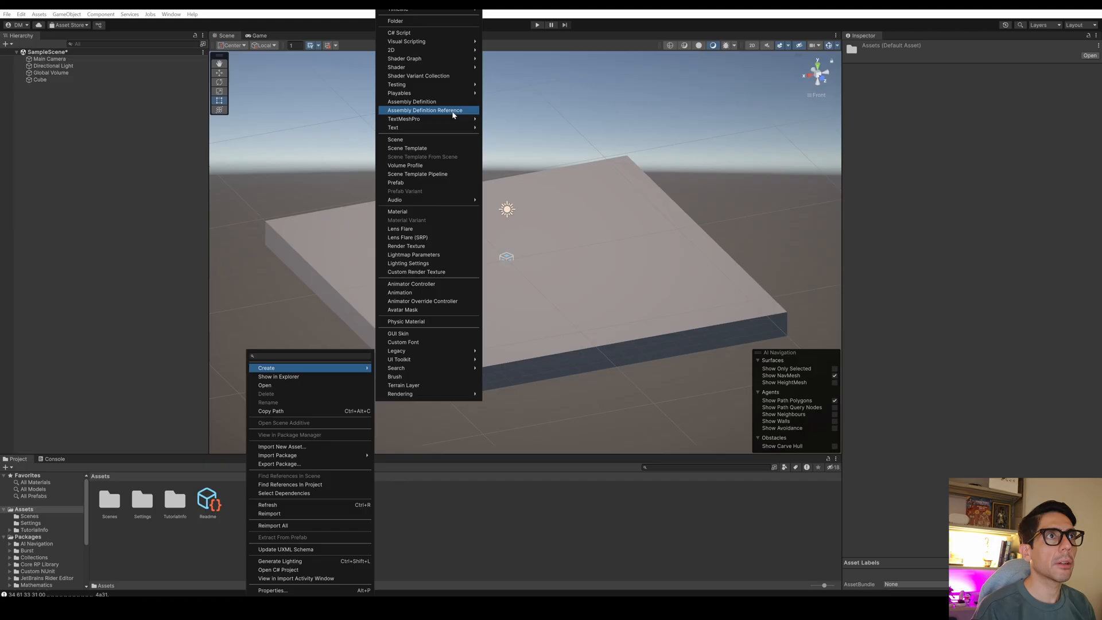
pyautogui.click(448, 22)
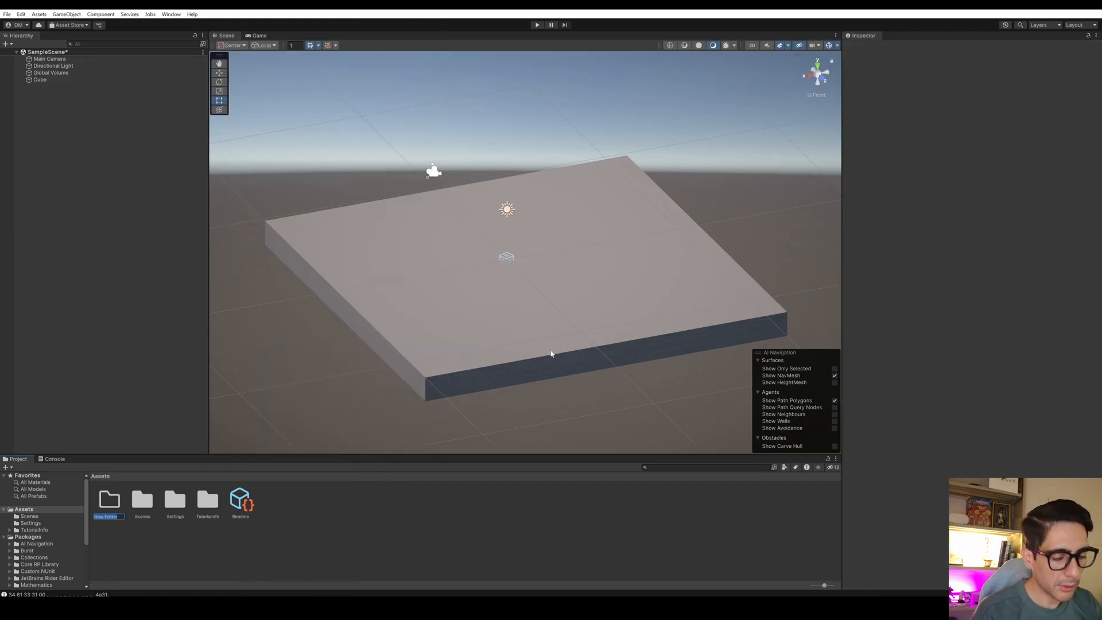
pyautogui.write('Aniy')
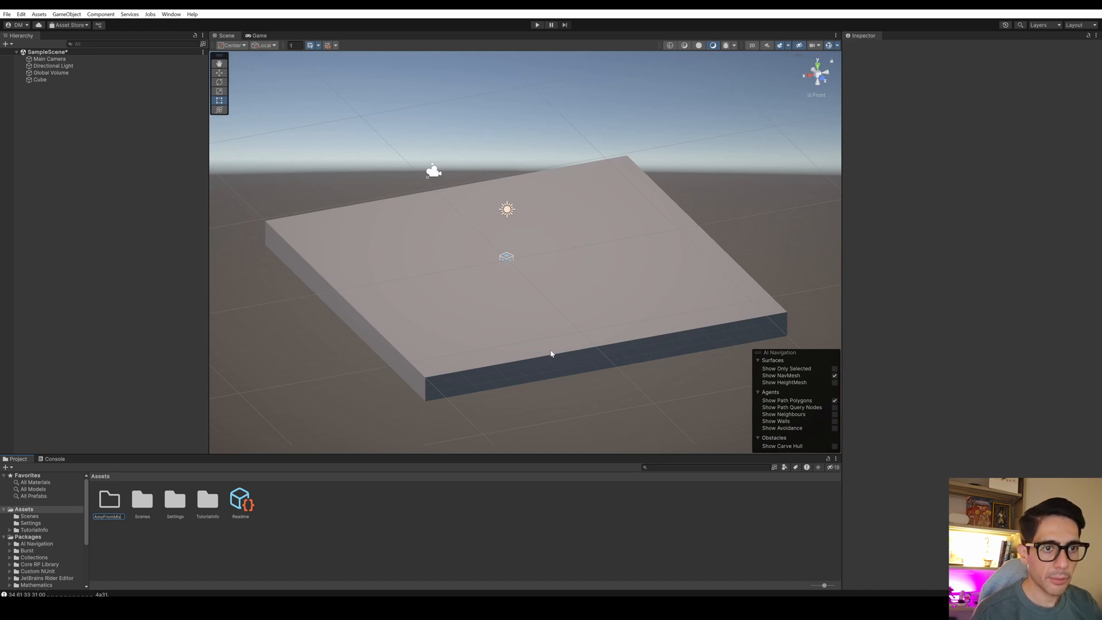
pyautogui.write('mo')
pyautogui.press('Return')
pyautogui.press('Return')
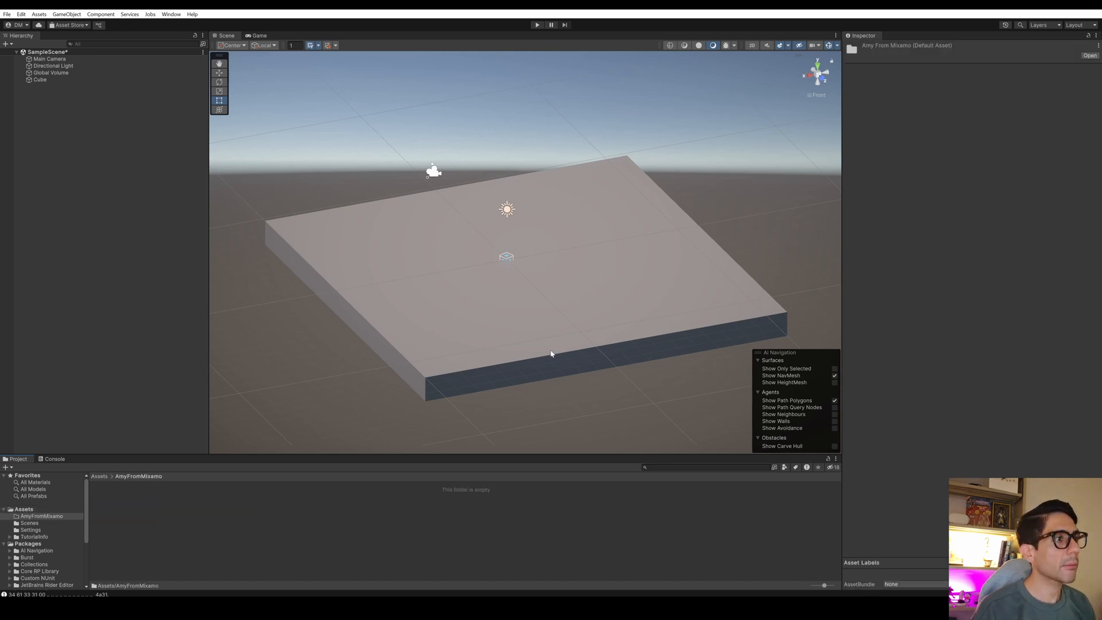
# Restore the Unity window to a smaller size and arrange it beside the File Explorer window showing the FBX file
pyautogui.click(1076, 4)
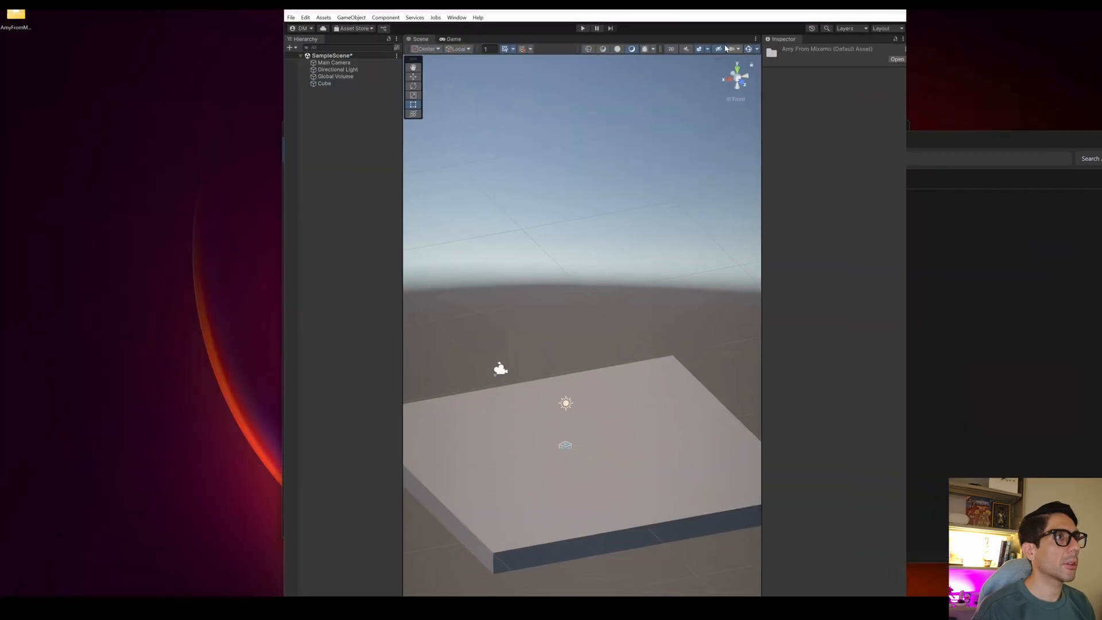
pyautogui.click(946, 140)
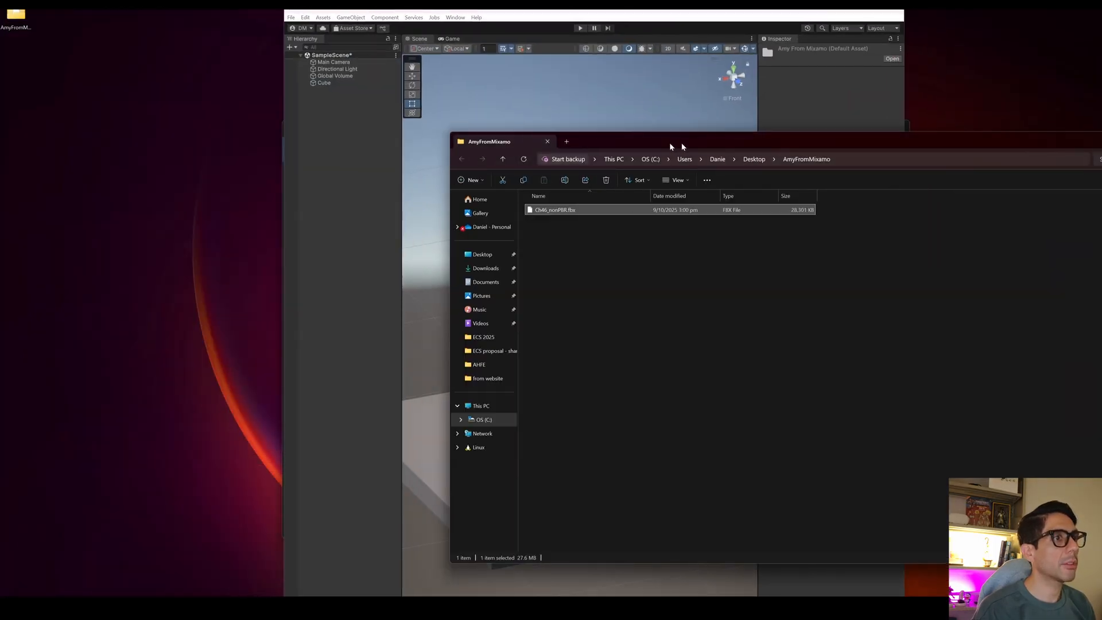
pyautogui.moveTo(669, 142); pyautogui.dragTo(895, 126)
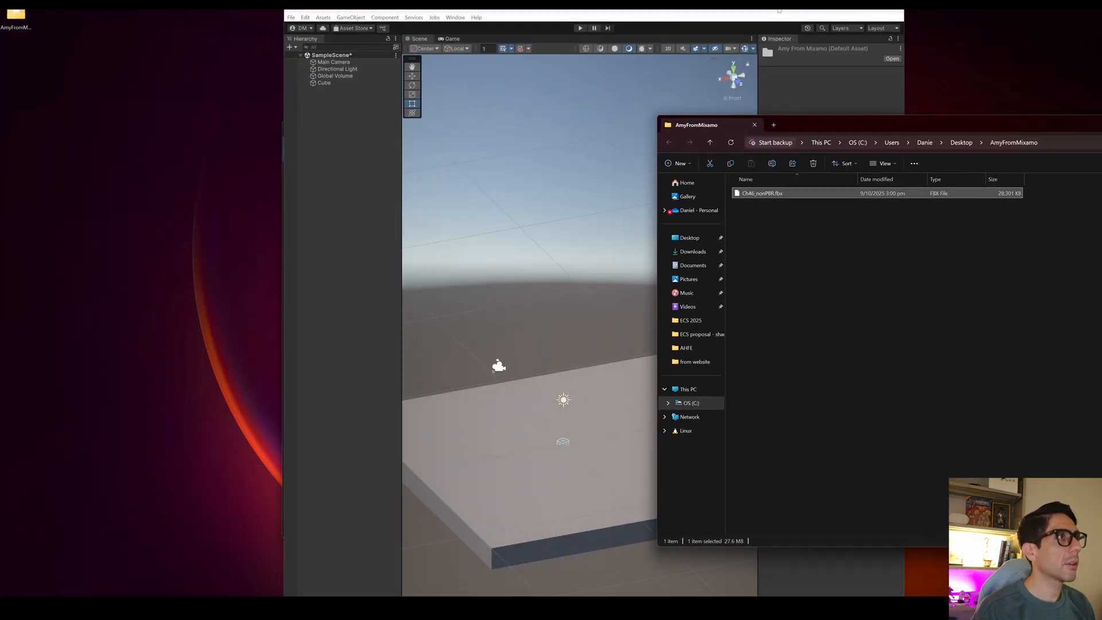
pyautogui.moveTo(778, 10); pyautogui.dragTo(534, 13)
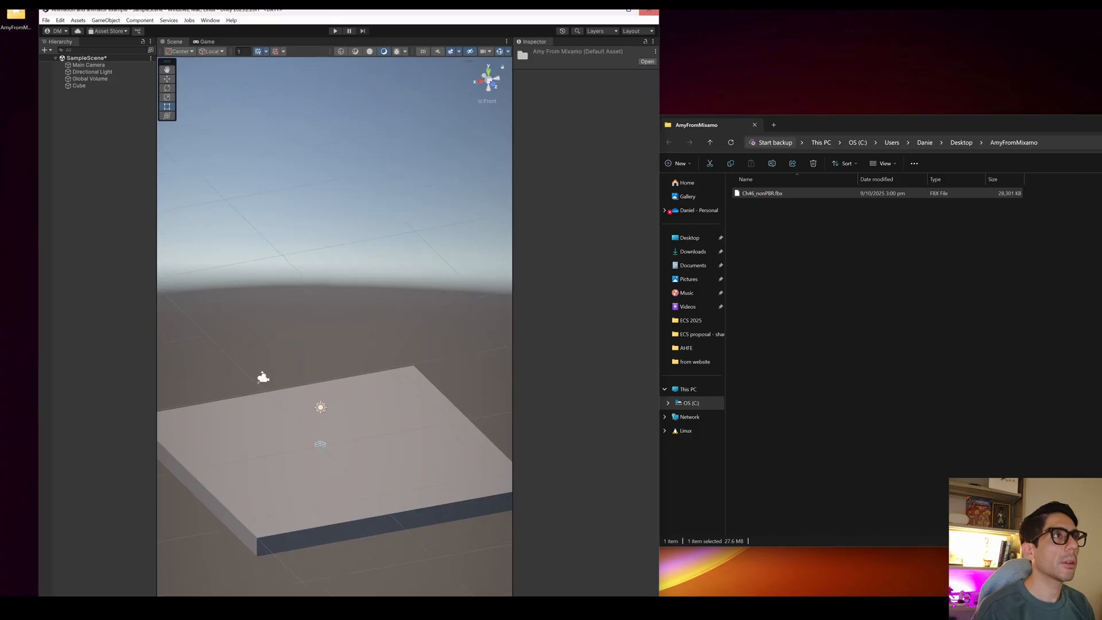
pyautogui.moveTo(659, 89); pyautogui.dragTo(781, 89)
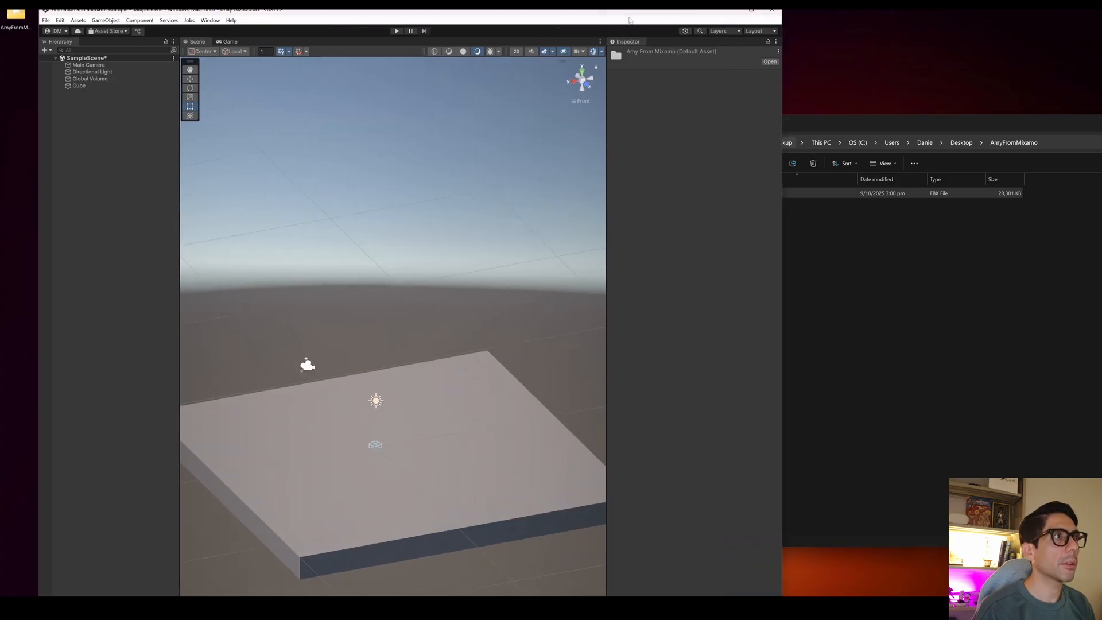
pyautogui.click(748, 11)
pyautogui.click(1068, 11)
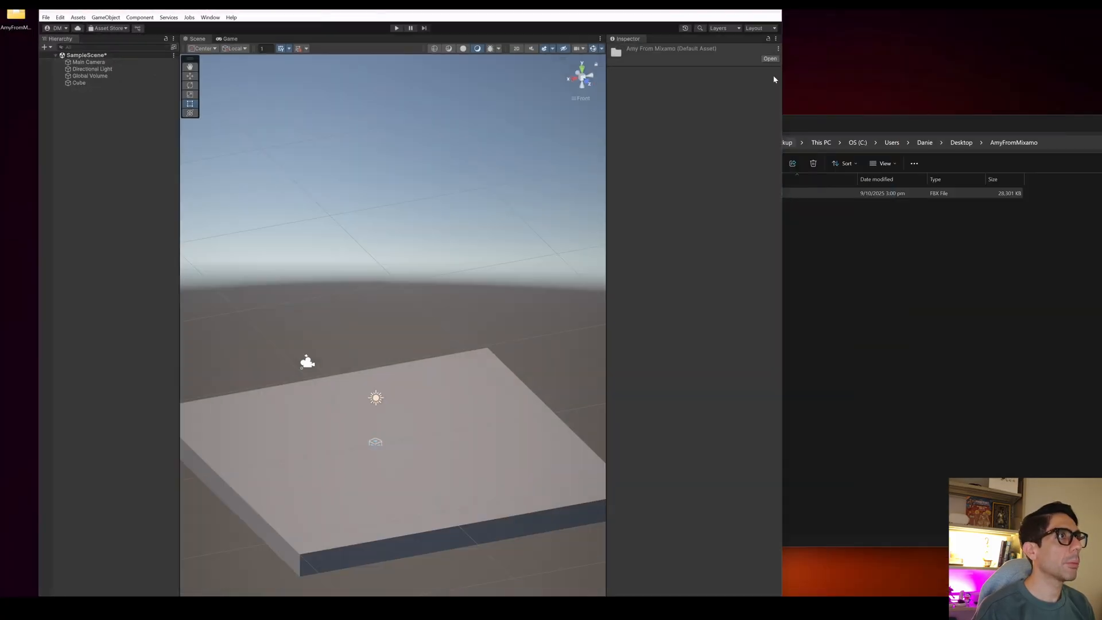
pyautogui.moveTo(730, 4); pyautogui.dragTo(673, 13)
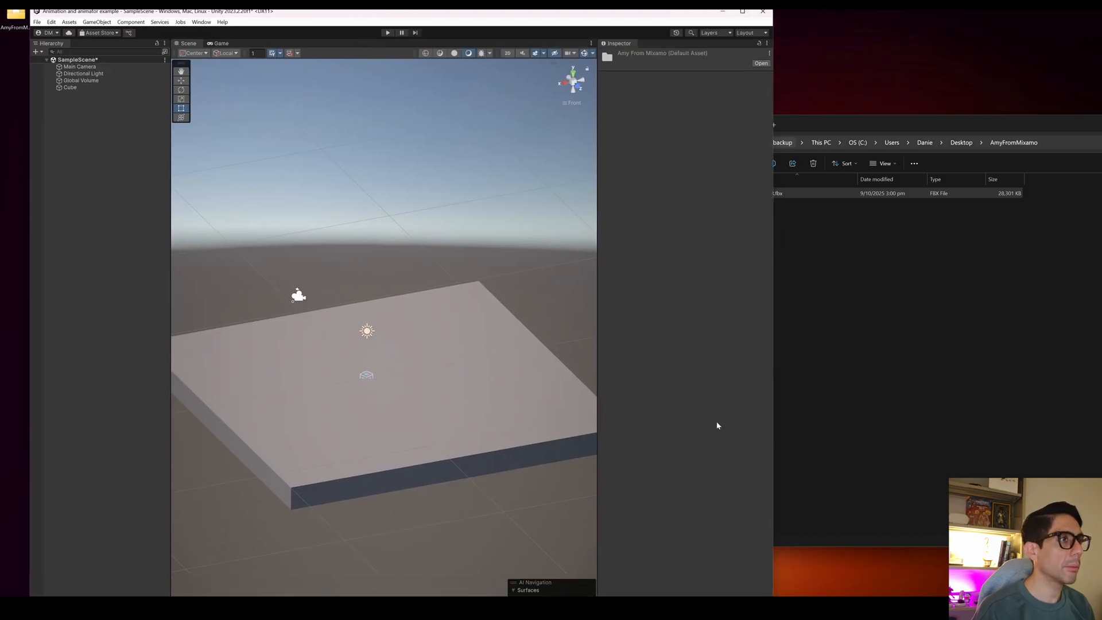
pyautogui.moveTo(660, 13); pyautogui.dragTo(635, 32)
pyautogui.moveTo(839, 125); pyautogui.dragTo(894, 126)
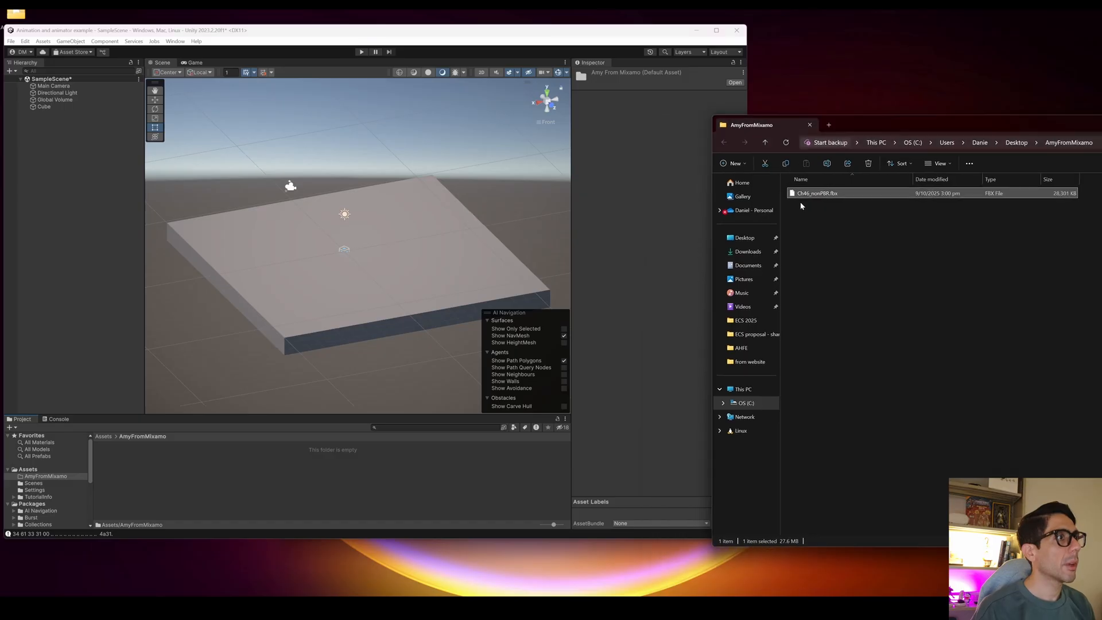
# Import Ch46_nonPBR.fbx from File Explorer into the AmyFromMixamo assets folder and maximize the Unity window
pyautogui.moveTo(335, 466); pyautogui.dragTo(316, 487)
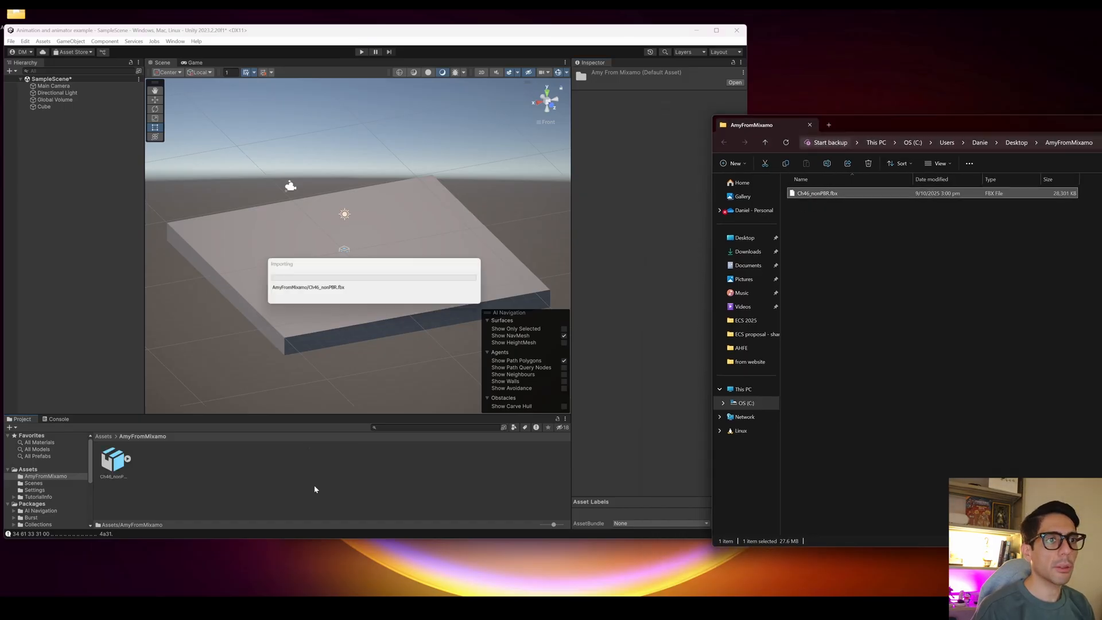
pyautogui.click(694, 28)
pyautogui.click(716, 30)
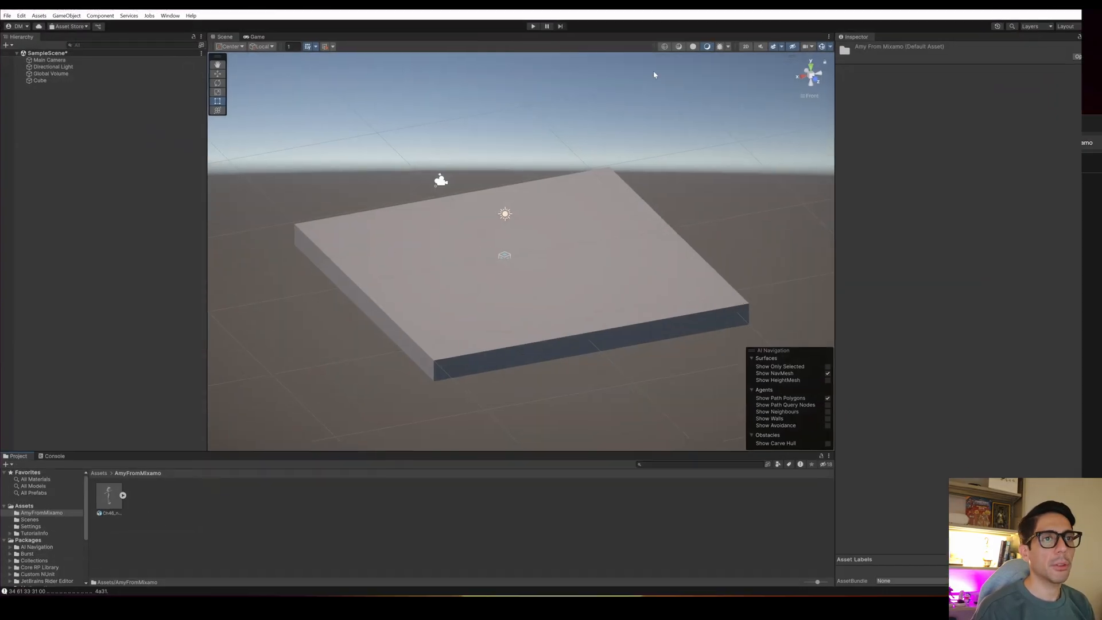
# Expand the imported Ch46_nonPBR model and inspect its import settings, animation clip, hips rig object and body material
pyautogui.click(123, 499)
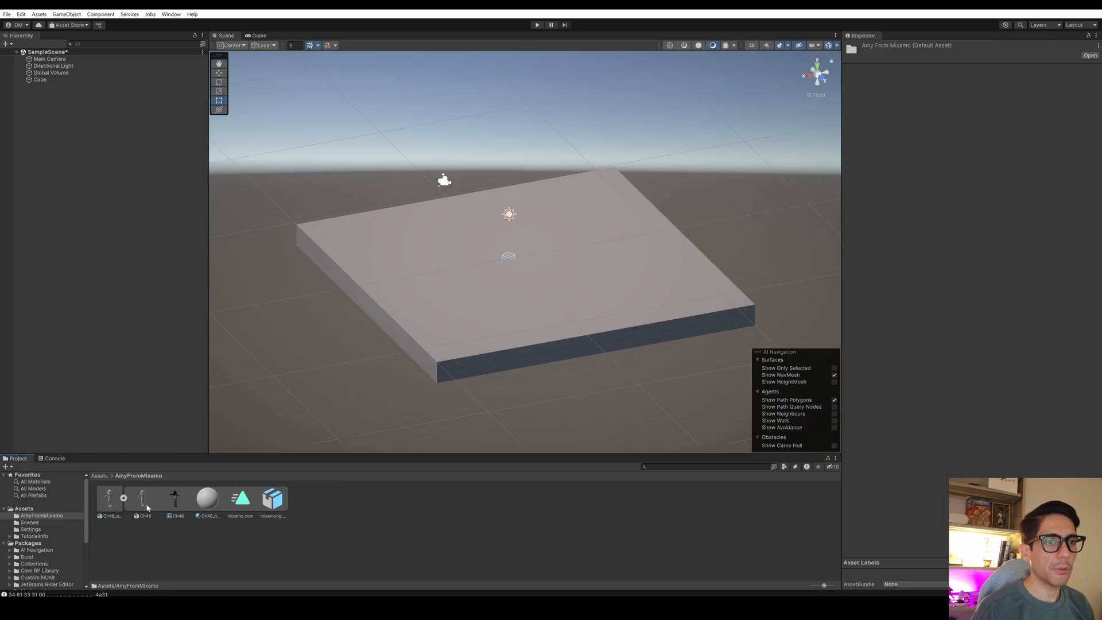
pyautogui.click(109, 501)
pyautogui.scroll(-1, 986, 421)
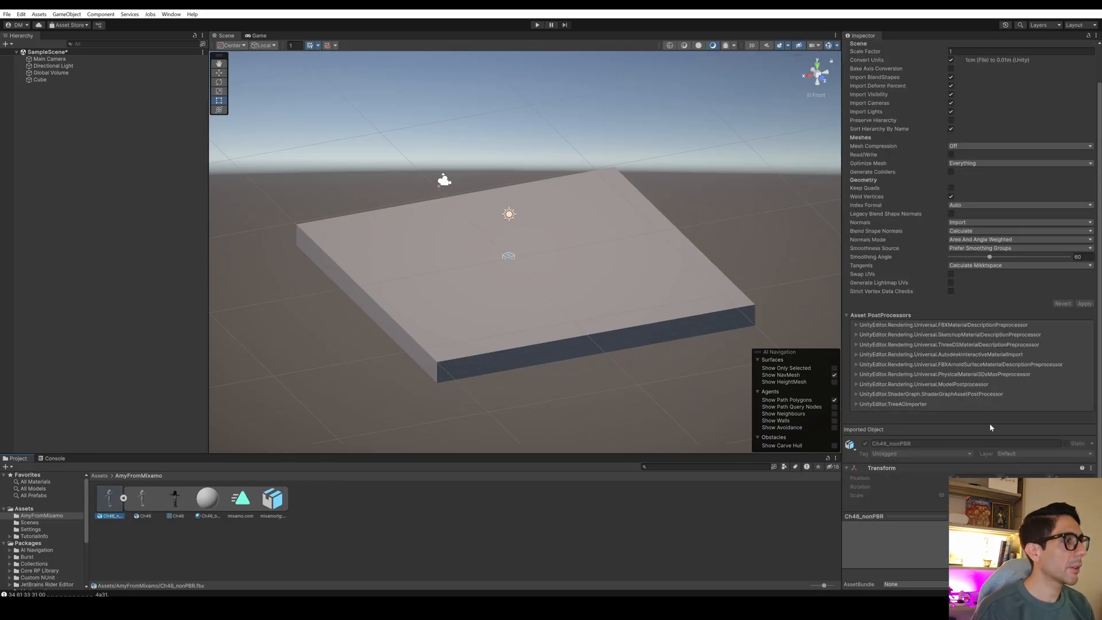
pyautogui.click(240, 498)
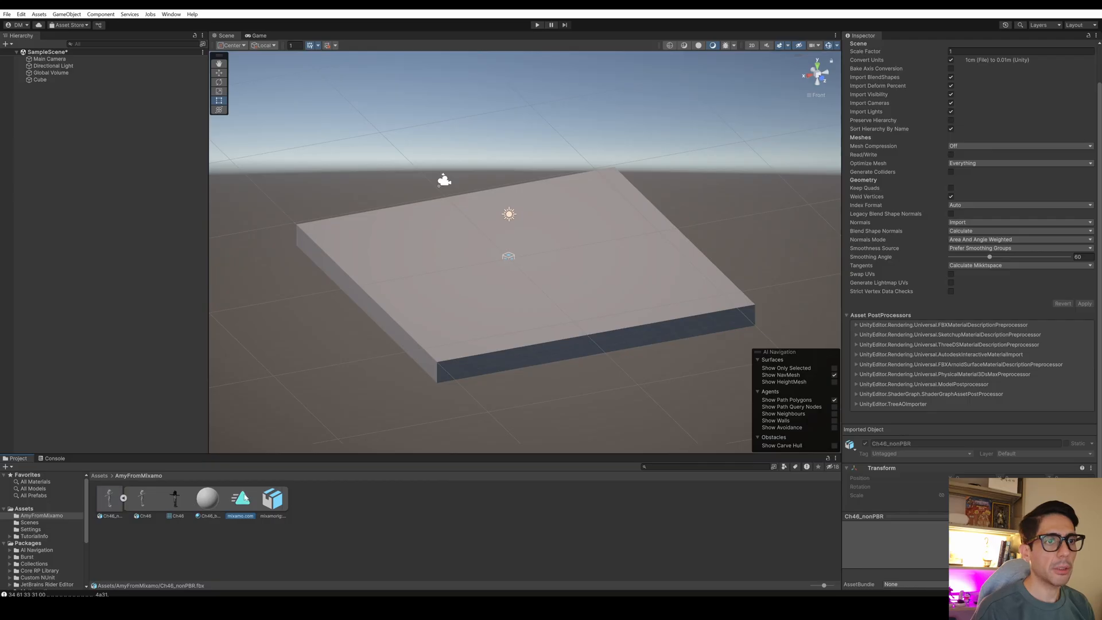
pyautogui.moveTo(955, 512); pyautogui.dragTo(955, 425)
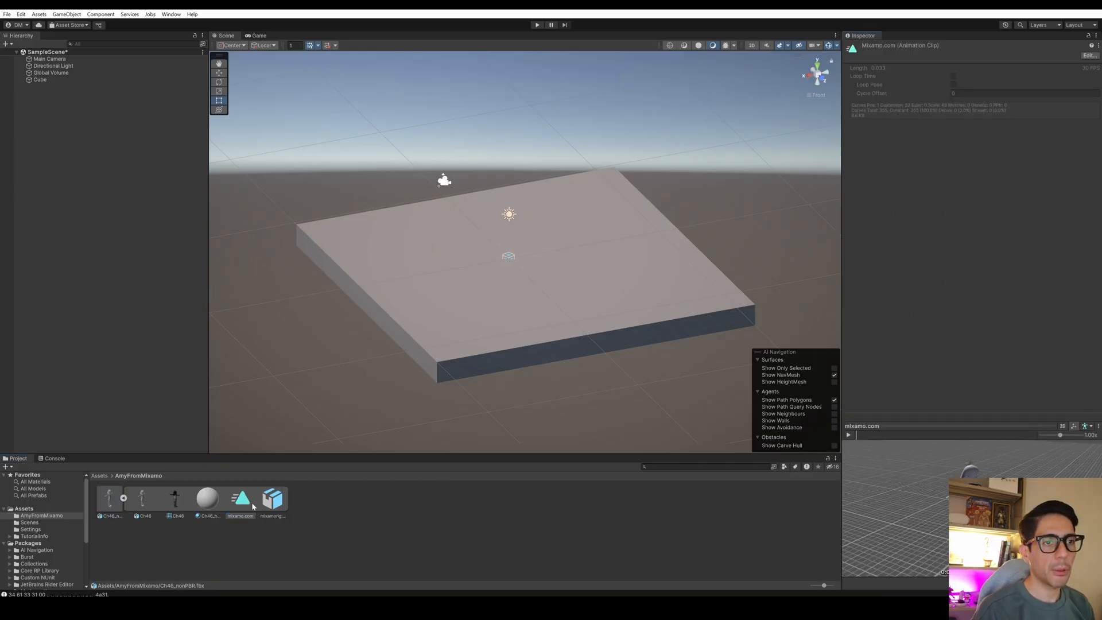
pyautogui.click(281, 503)
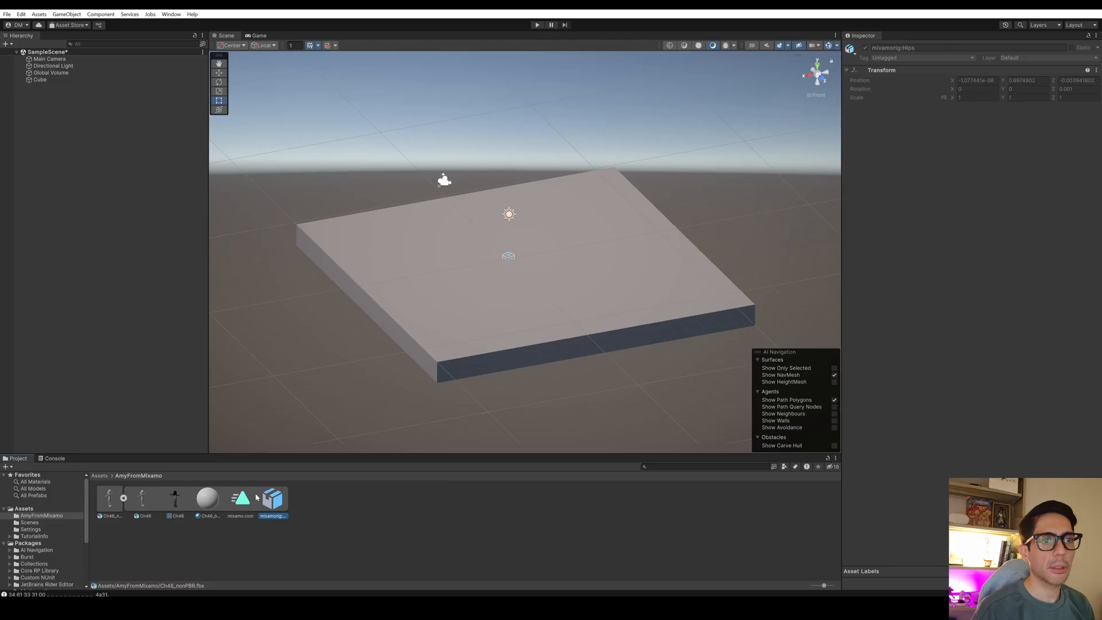
pyautogui.click(201, 502)
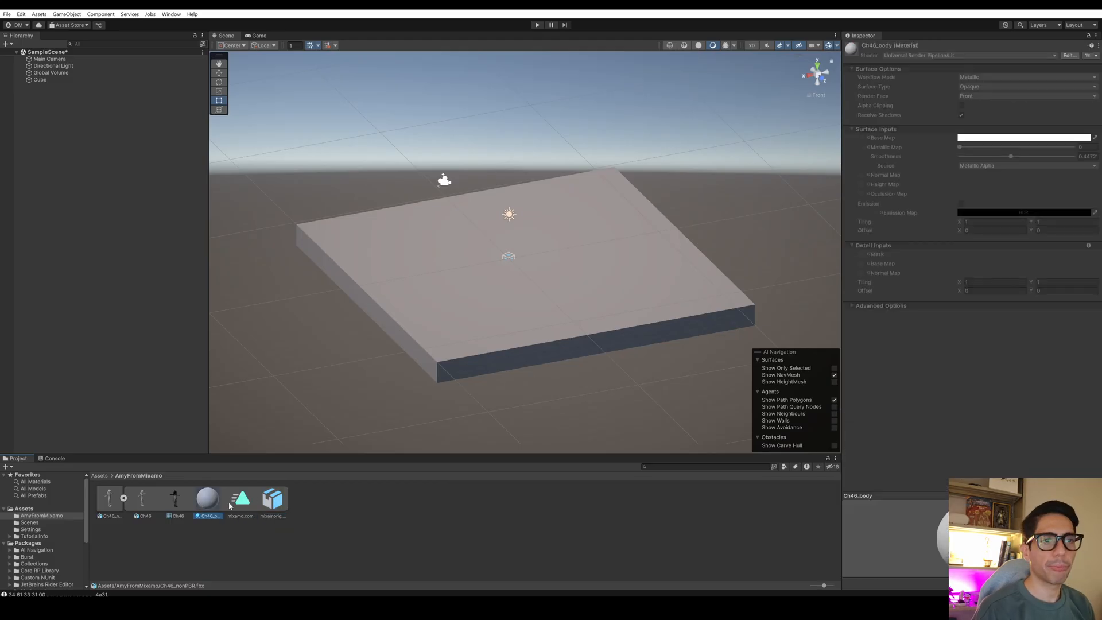
# Set the Ch46_nonPBR model's rig to the Humanoid animation type with its avatar created from this model, and apply the change
pyautogui.click(177, 499)
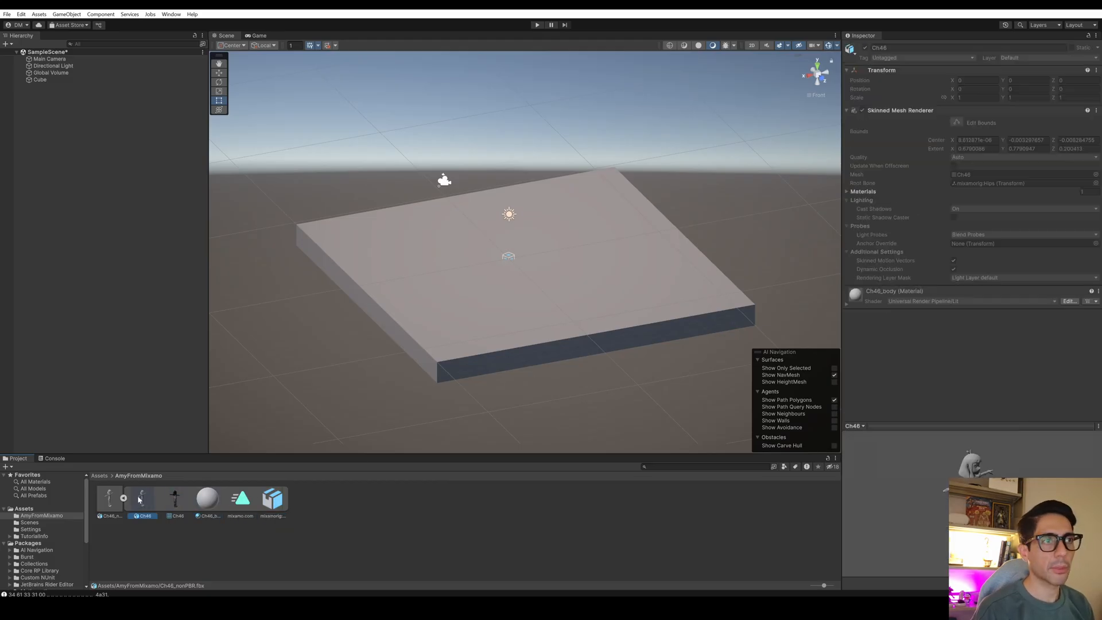
pyautogui.click(109, 498)
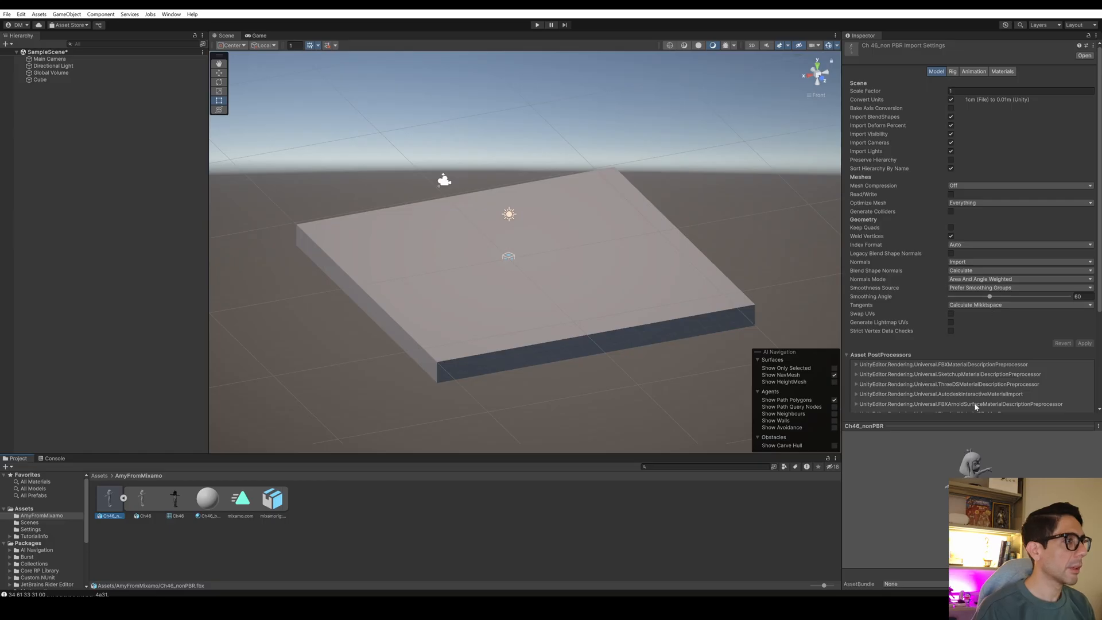
pyautogui.moveTo(977, 426)
pyautogui.mouseDown()
pyautogui.moveTo(977, 457)
pyautogui.moveTo(977, 445)
pyautogui.mouseUp()
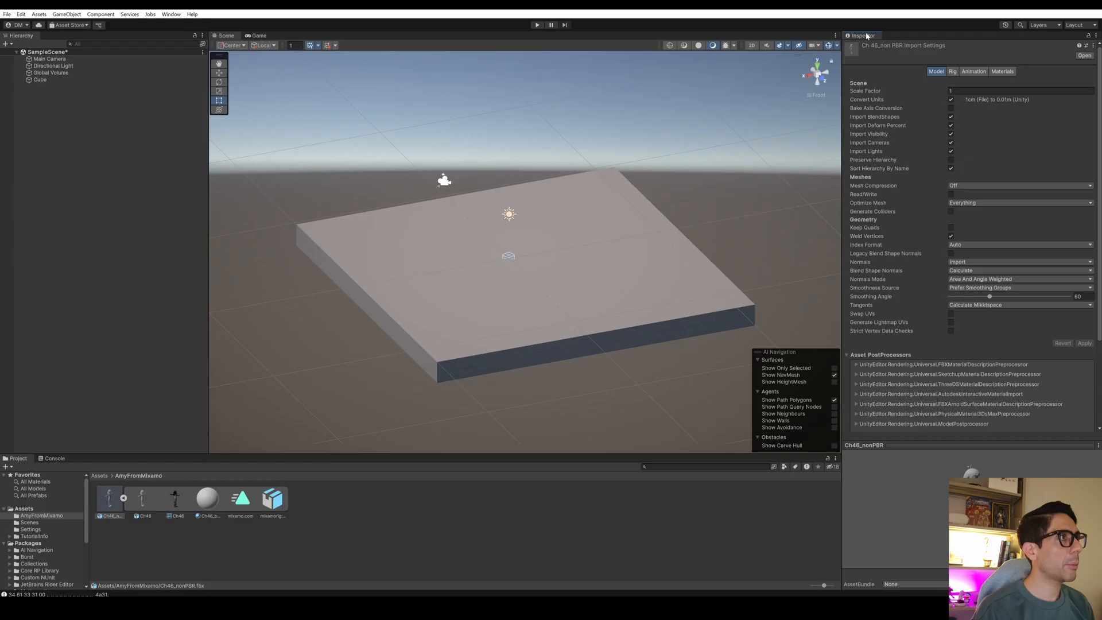
pyautogui.click(953, 73)
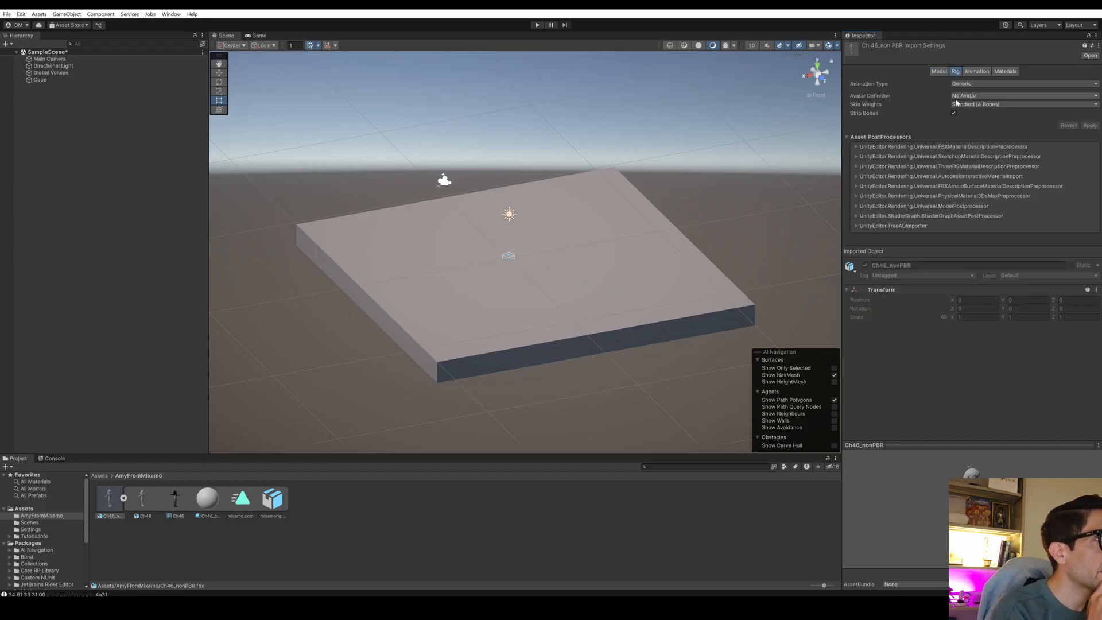
pyautogui.click(976, 83)
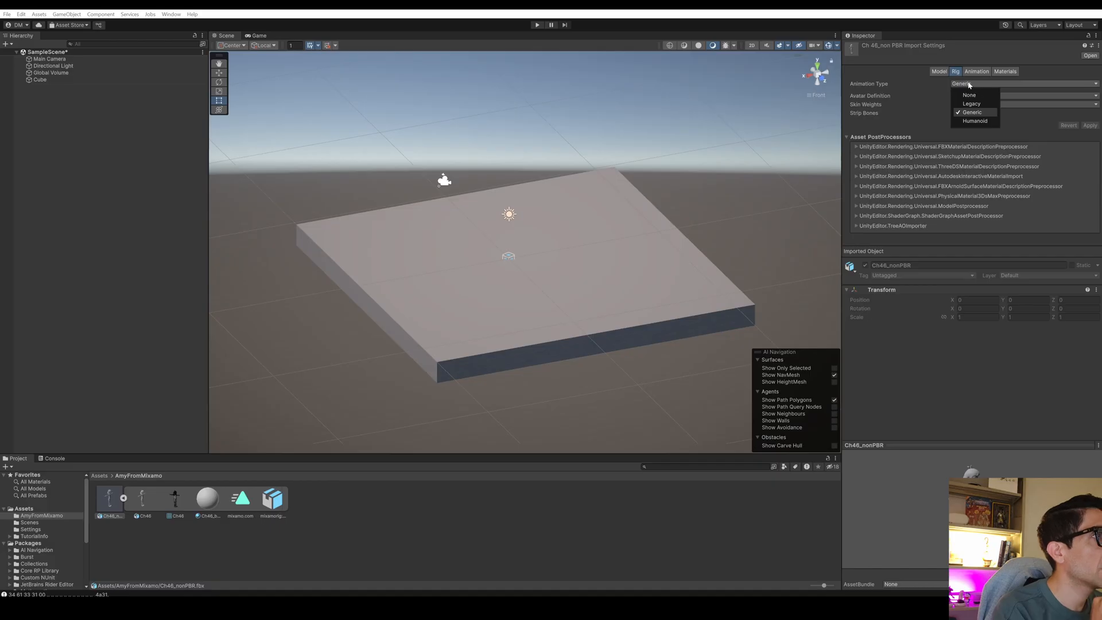
pyautogui.click(969, 121)
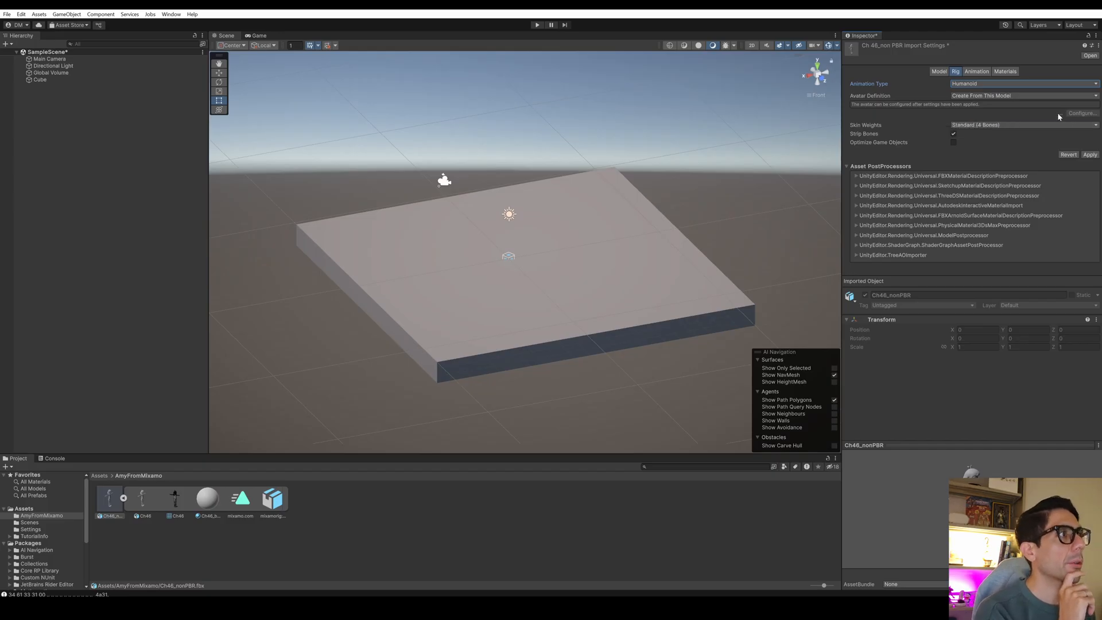
pyautogui.click(987, 97)
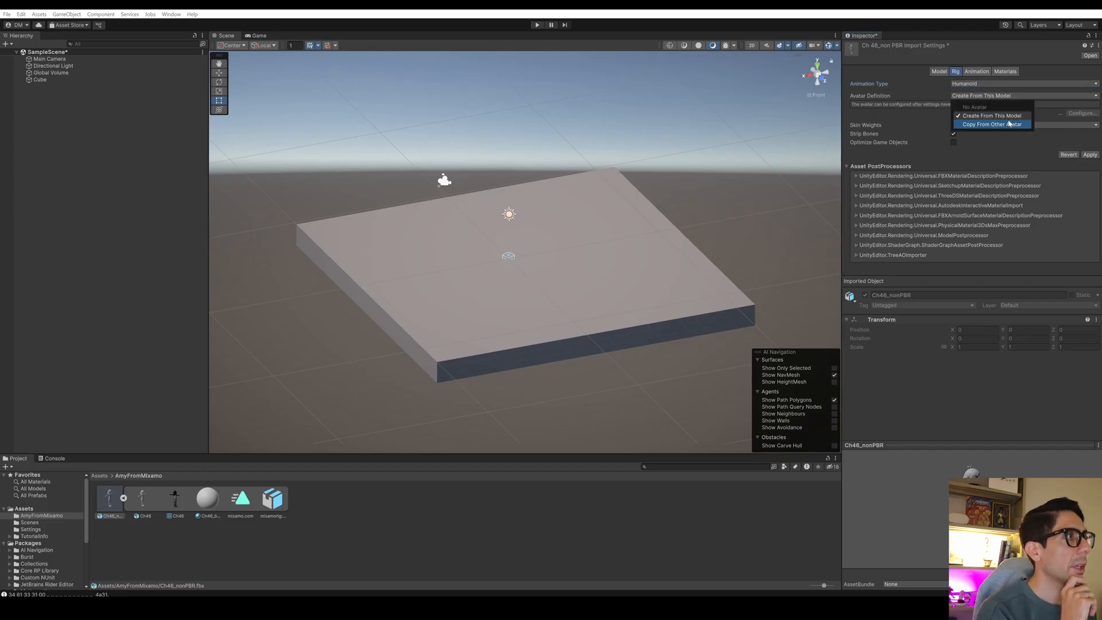
pyautogui.click(993, 117)
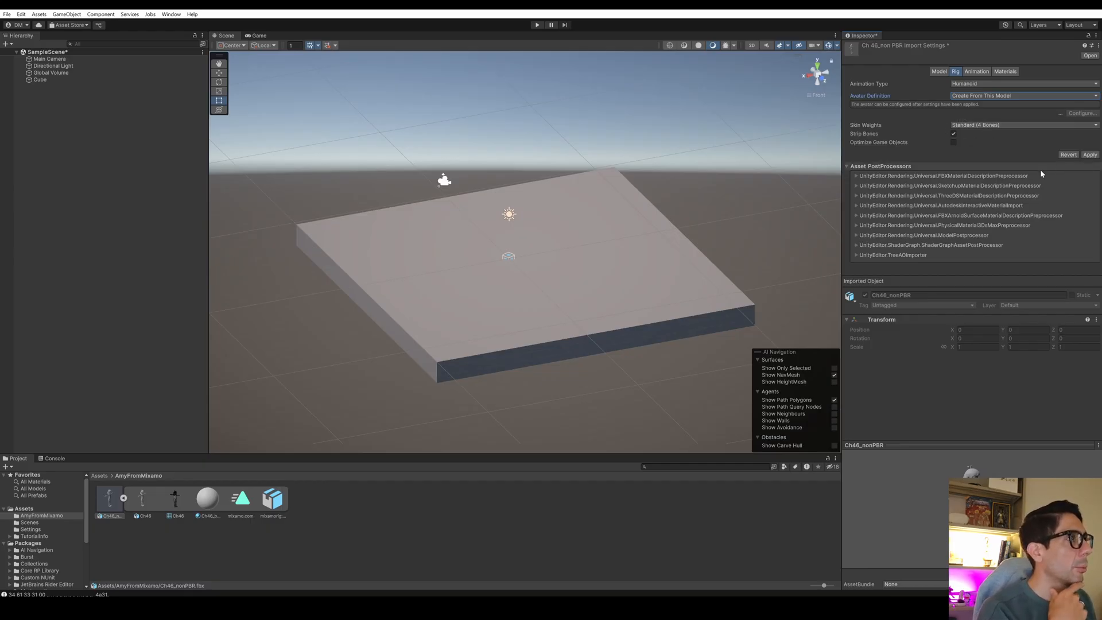
pyautogui.click(1089, 155)
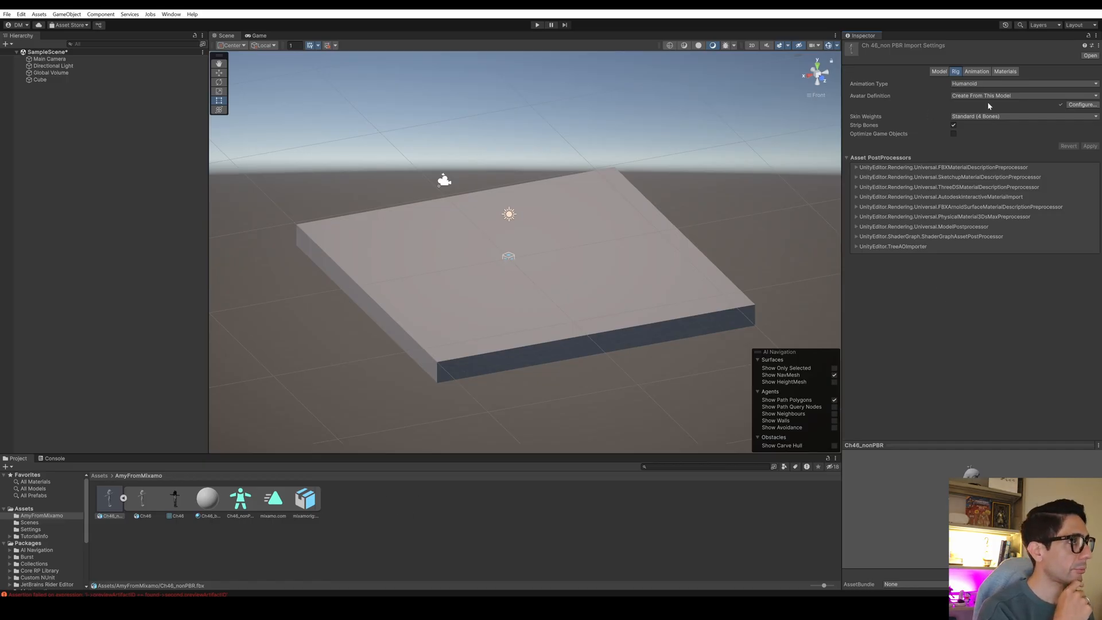
# Review the Ch46_nonPBR model's animation import settings, including the mixamo.com clip, root transform options and asset postprocessors
pyautogui.click(976, 71)
pyautogui.scroll(-5, 955, 281)
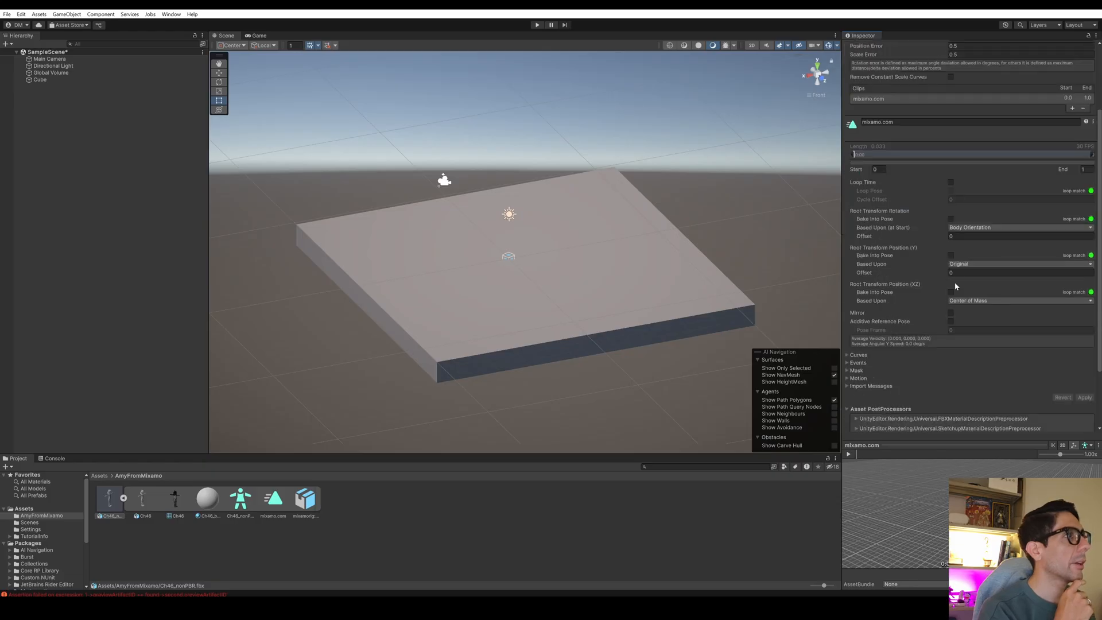
pyautogui.scroll(3, 956, 286)
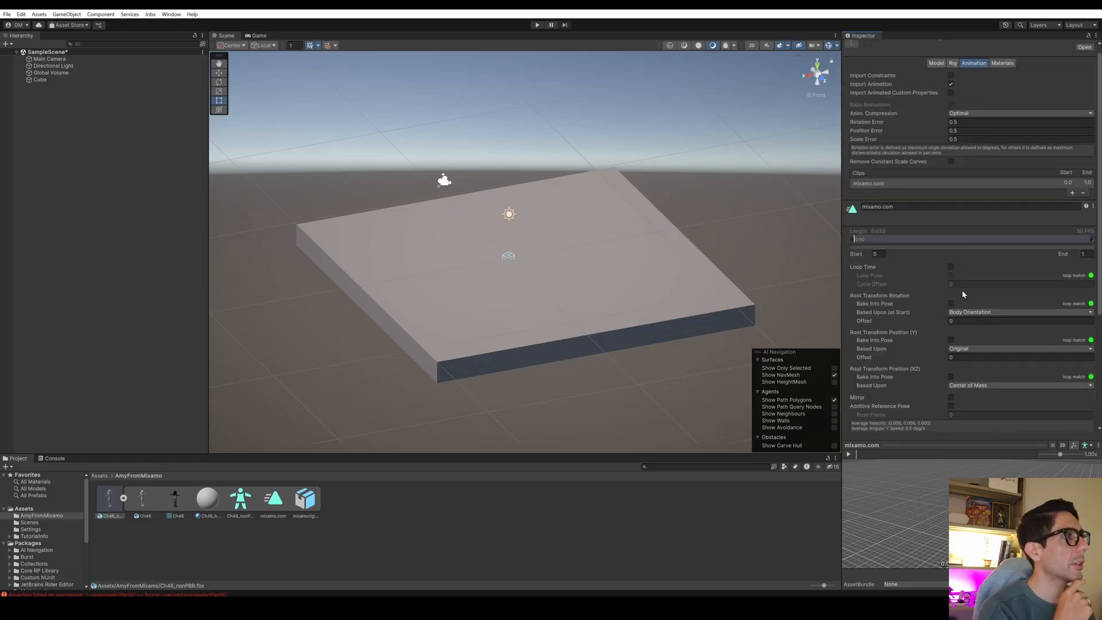
pyautogui.scroll(1, 962, 293)
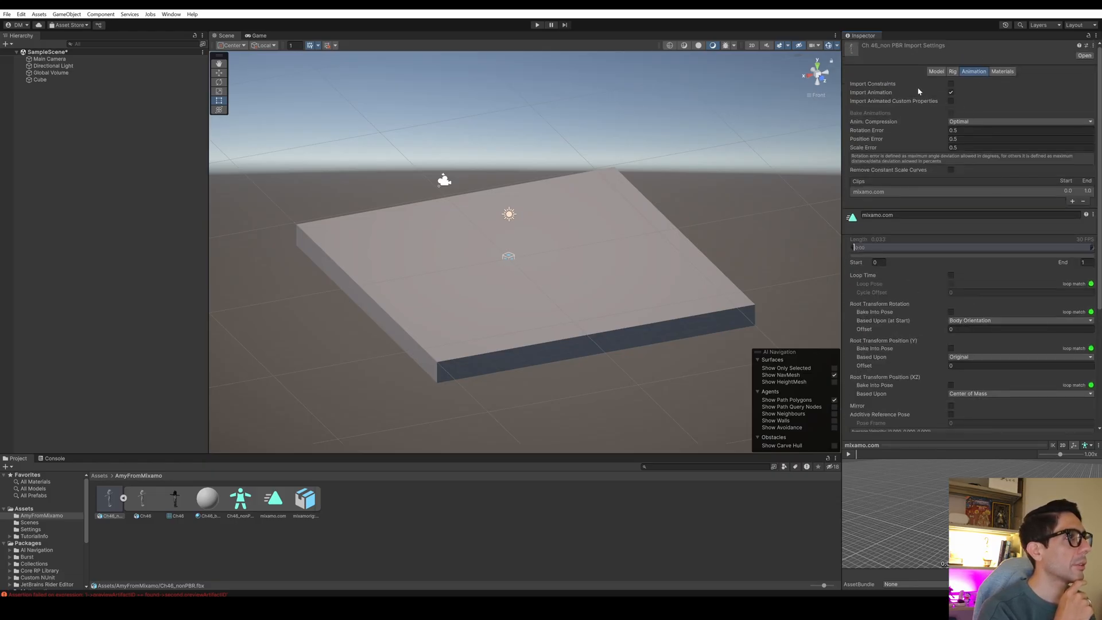
pyautogui.scroll(-1, 970, 255)
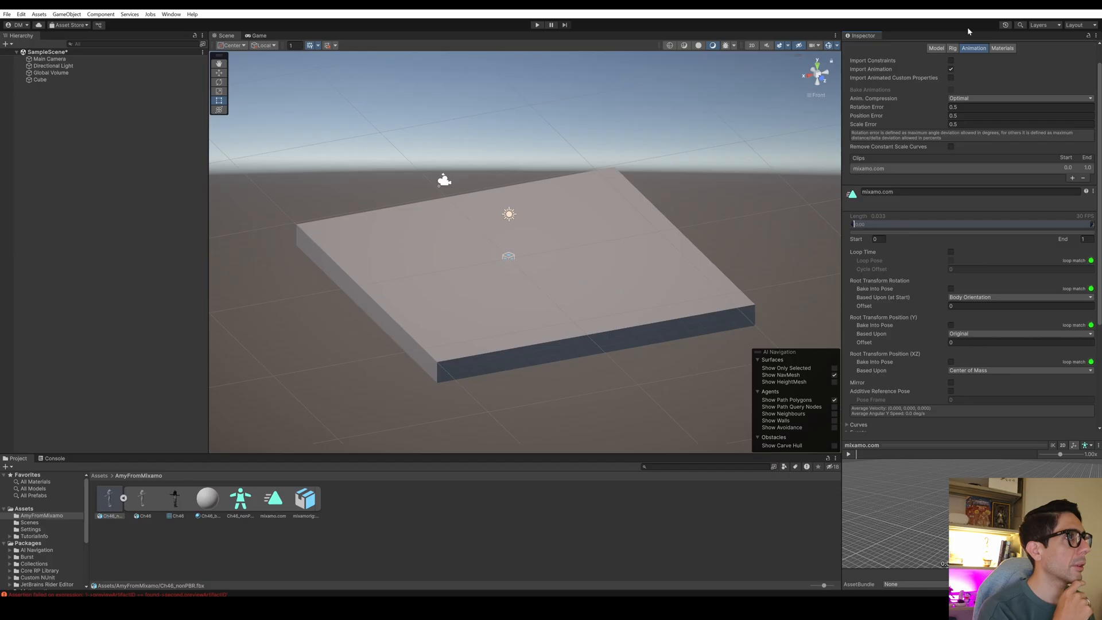
pyautogui.scroll(-6, 984, 207)
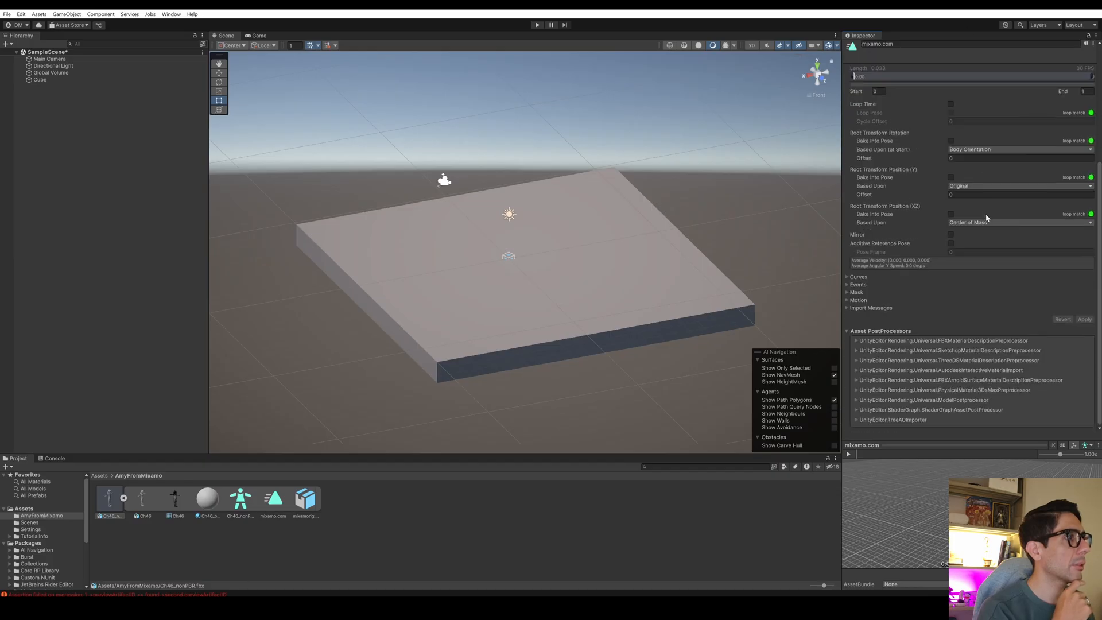
pyautogui.scroll(5, 987, 211)
pyautogui.scroll(4, 988, 212)
# Extract the Ch46_nonPBR model's embedded textures into the AmyFromMixamo folder and fix the normal map texture's import setting
pyautogui.click(1005, 71)
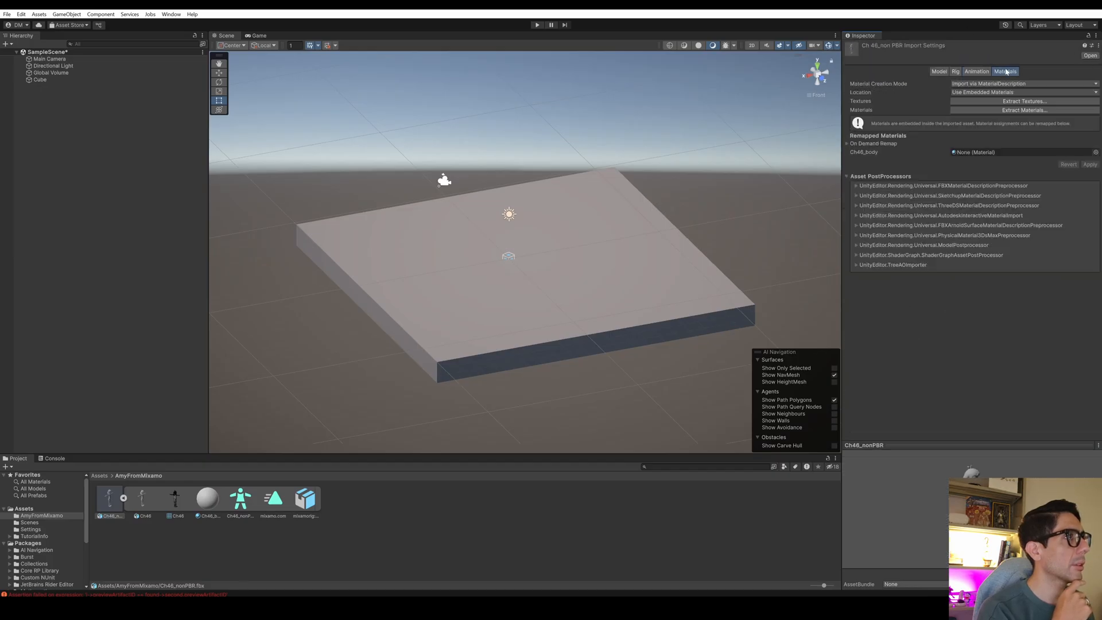
pyautogui.click(1017, 104)
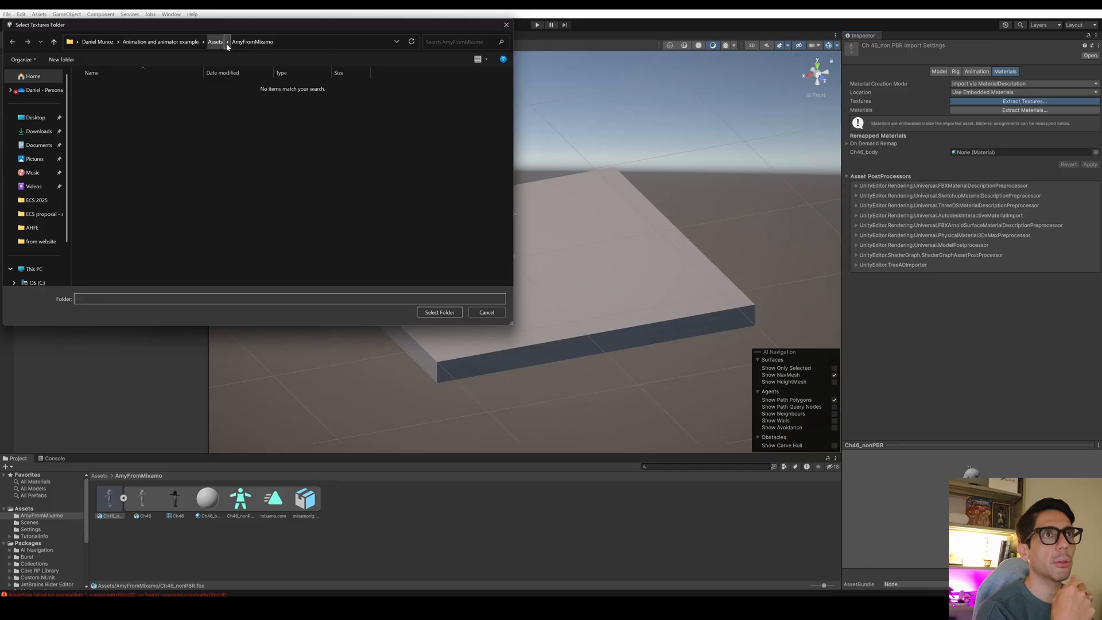
pyautogui.click(447, 311)
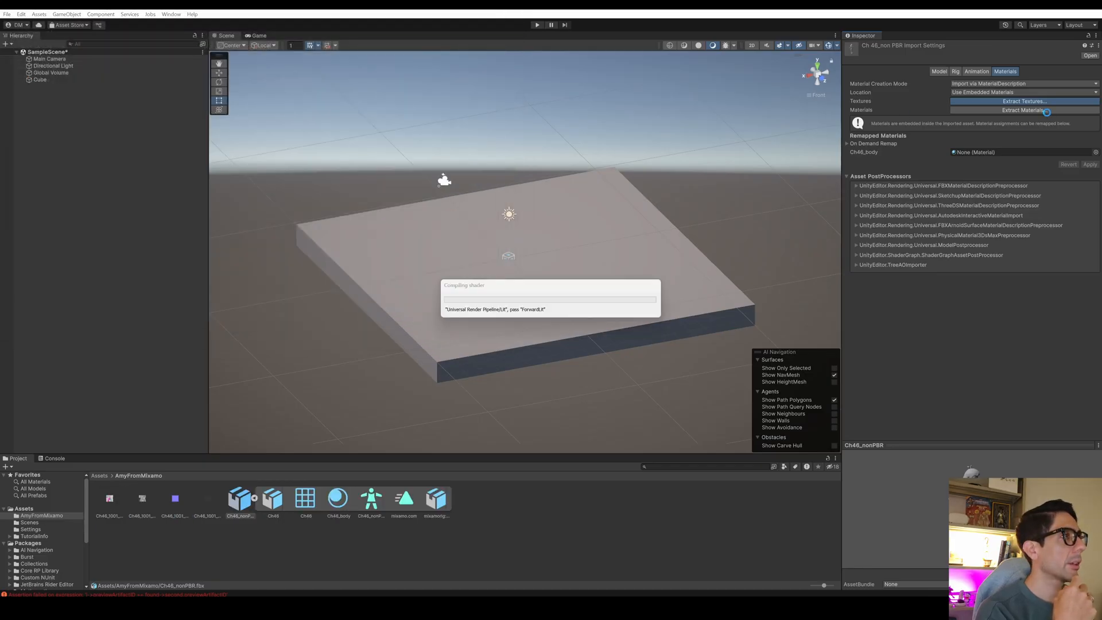
pyautogui.click(1046, 110)
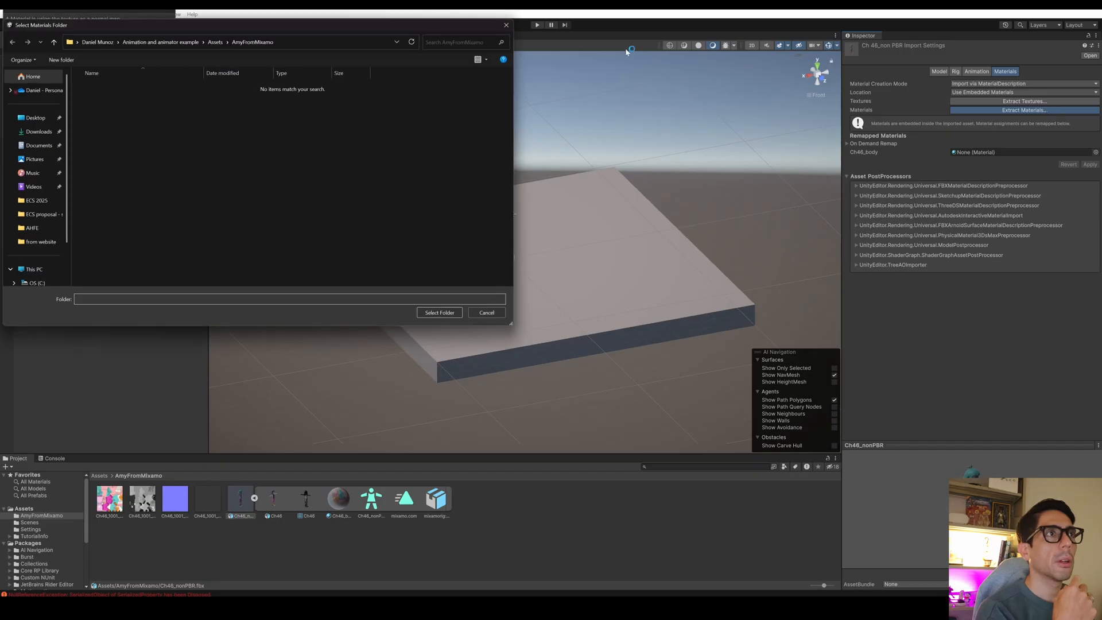
pyautogui.click(506, 25)
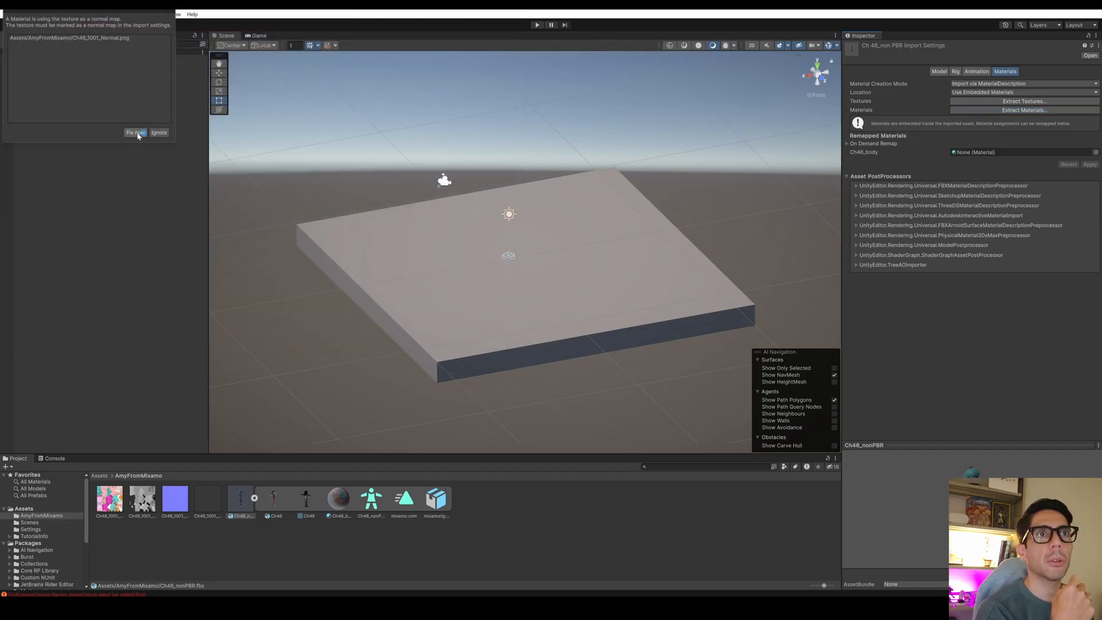
pyautogui.click(136, 133)
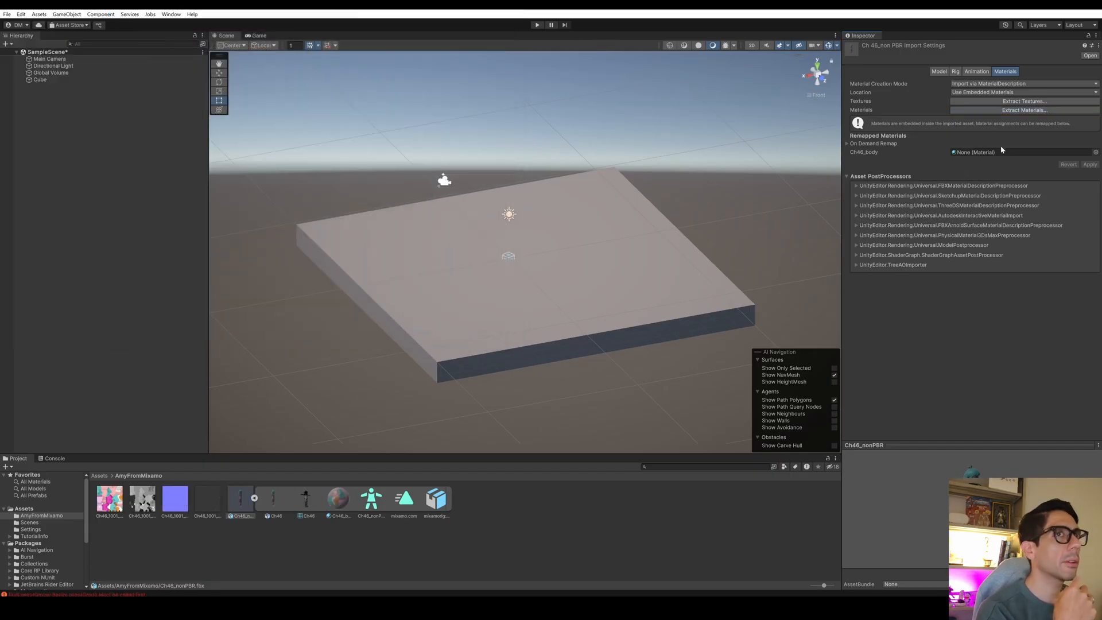
# Extract the Ch46_nonPBR model's materials into the AmyFromMixamo folder and enlarge the model preview
pyautogui.click(1022, 110)
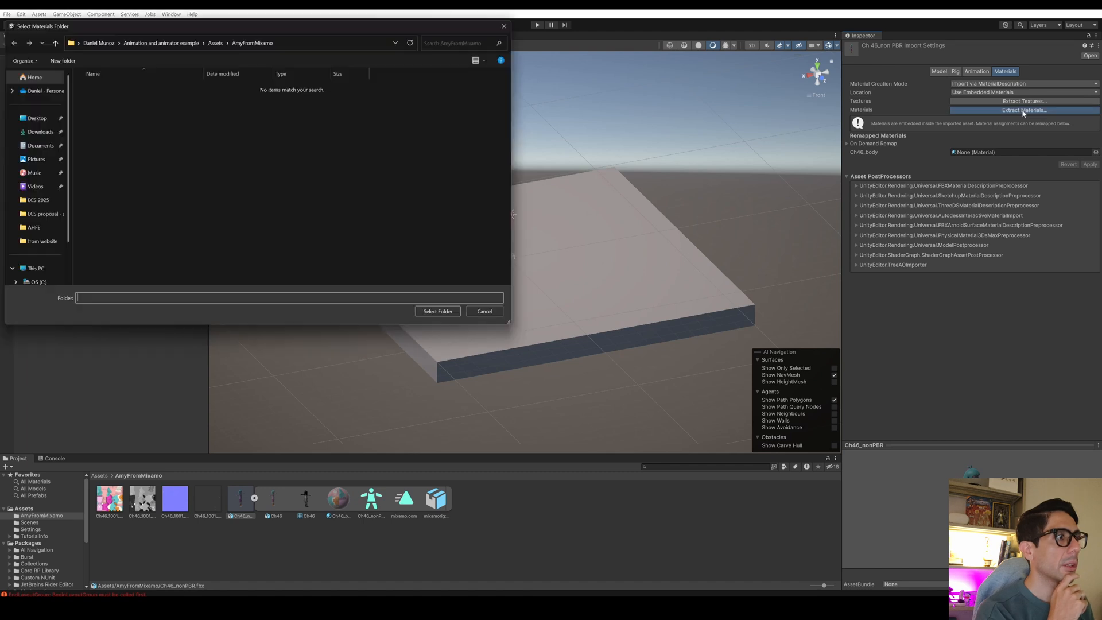
pyautogui.click(439, 313)
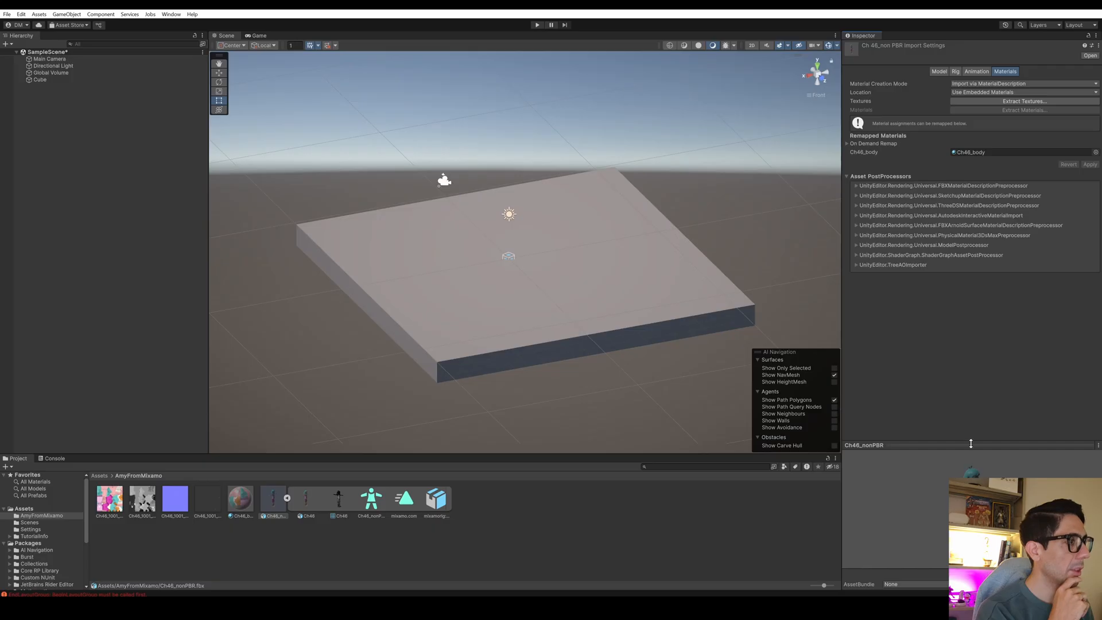
pyautogui.moveTo(970, 445); pyautogui.dragTo(971, 323)
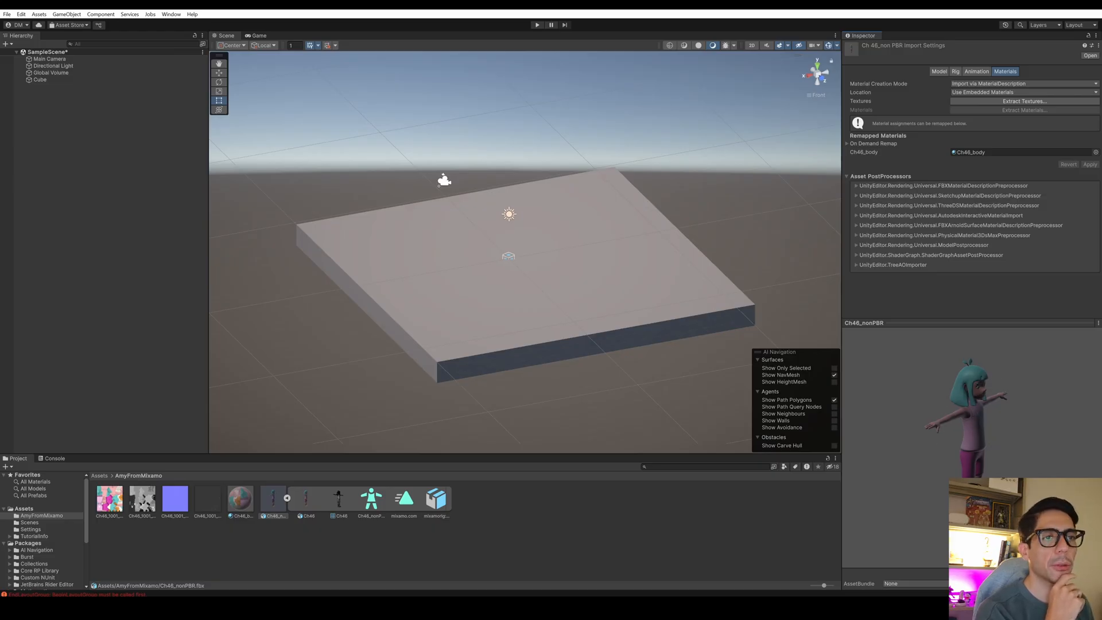
# Inspect the extracted diffuse, glossiness, normal and specular textures and the Ch46_body material
pyautogui.click(110, 499)
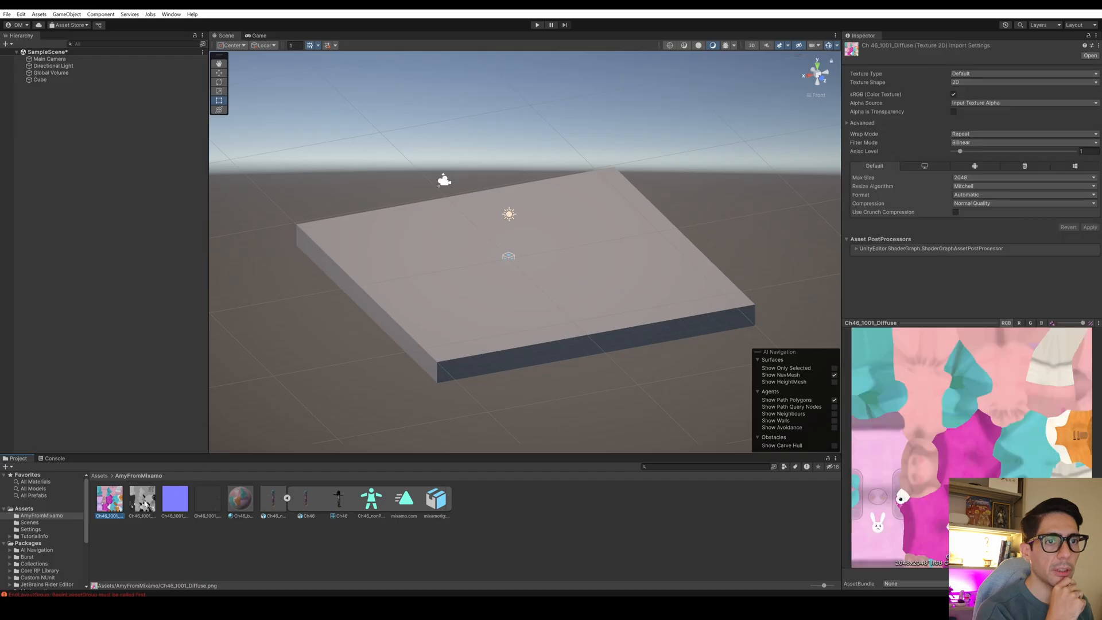
pyautogui.click(142, 498)
pyautogui.click(175, 498)
pyautogui.click(200, 499)
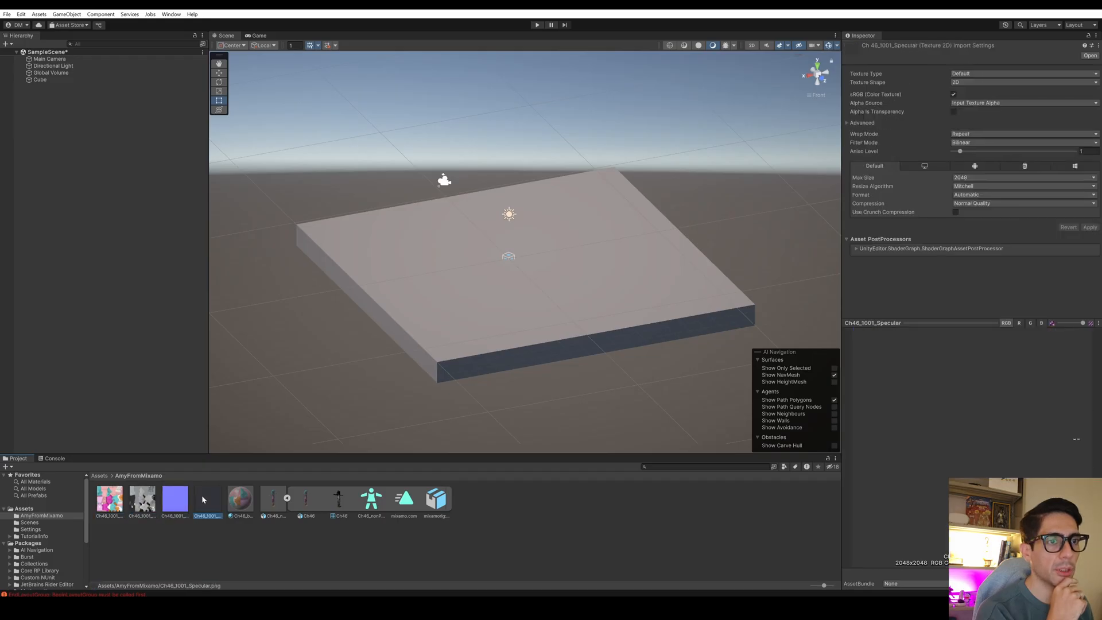
pyautogui.click(236, 501)
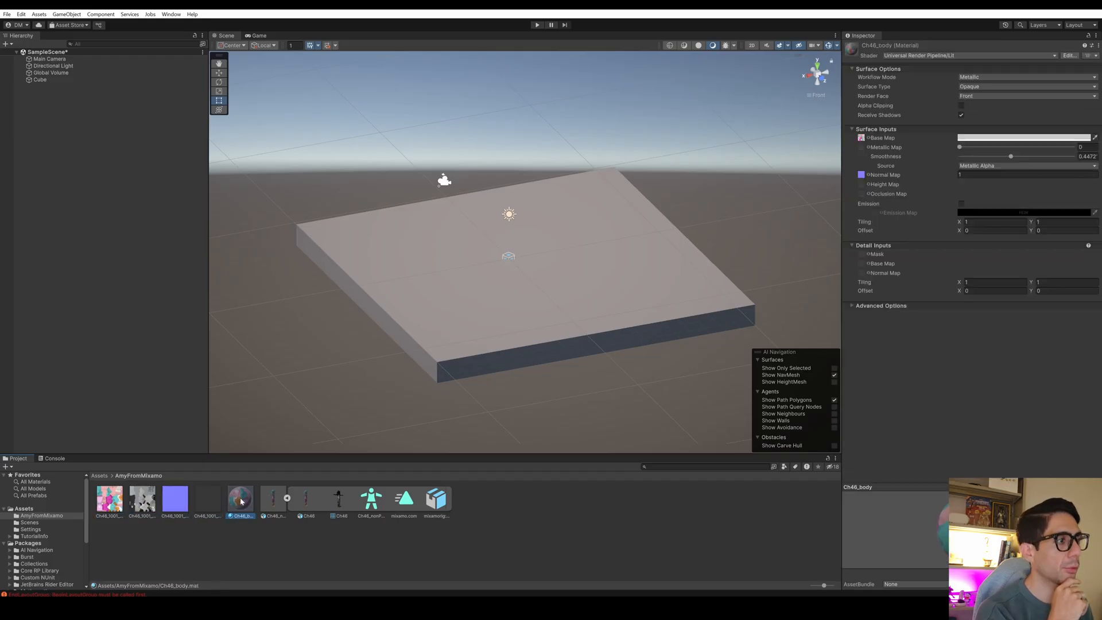
pyautogui.click(171, 501)
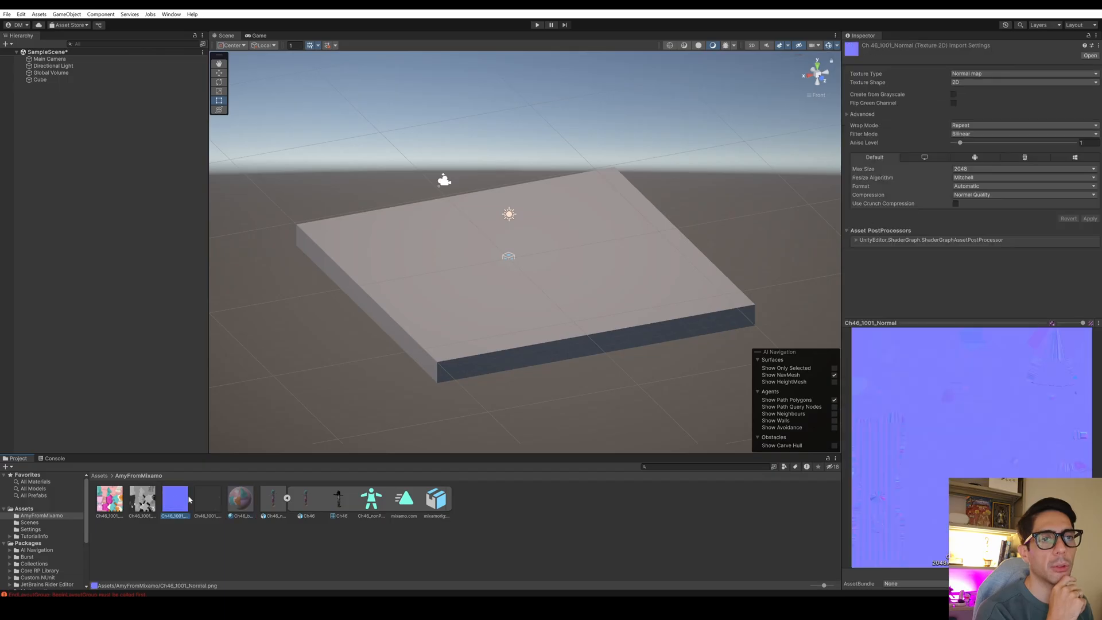
pyautogui.click(212, 501)
pyautogui.click(163, 534)
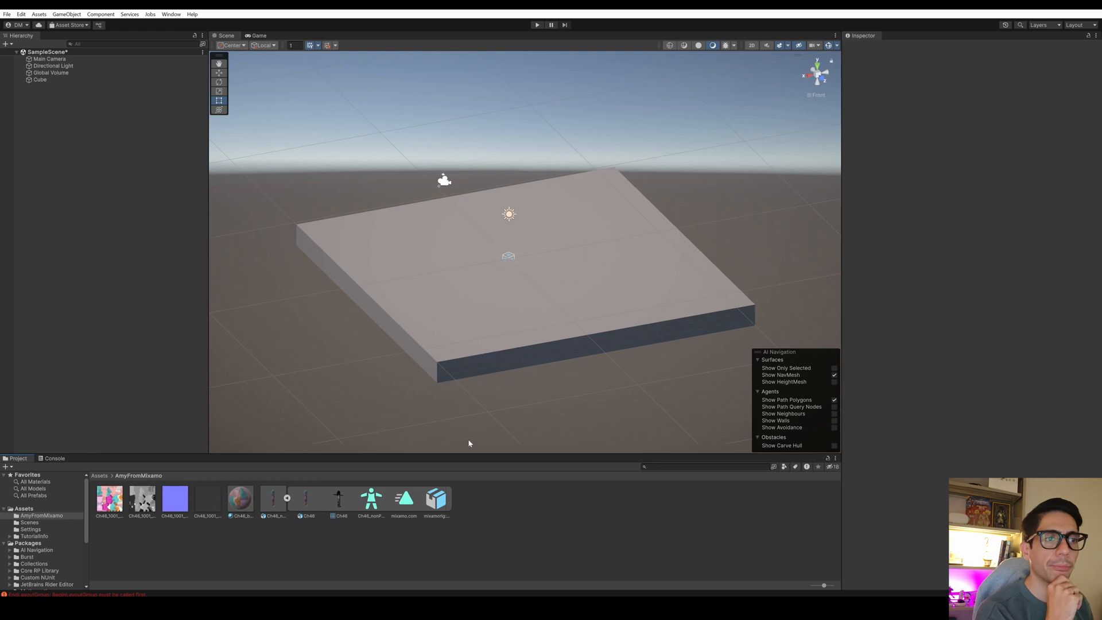
# Display the AmyFromMixamo assets as a list and add the Ch46_nonPBR model to the SampleScene hierarchy
pyautogui.click(280, 498)
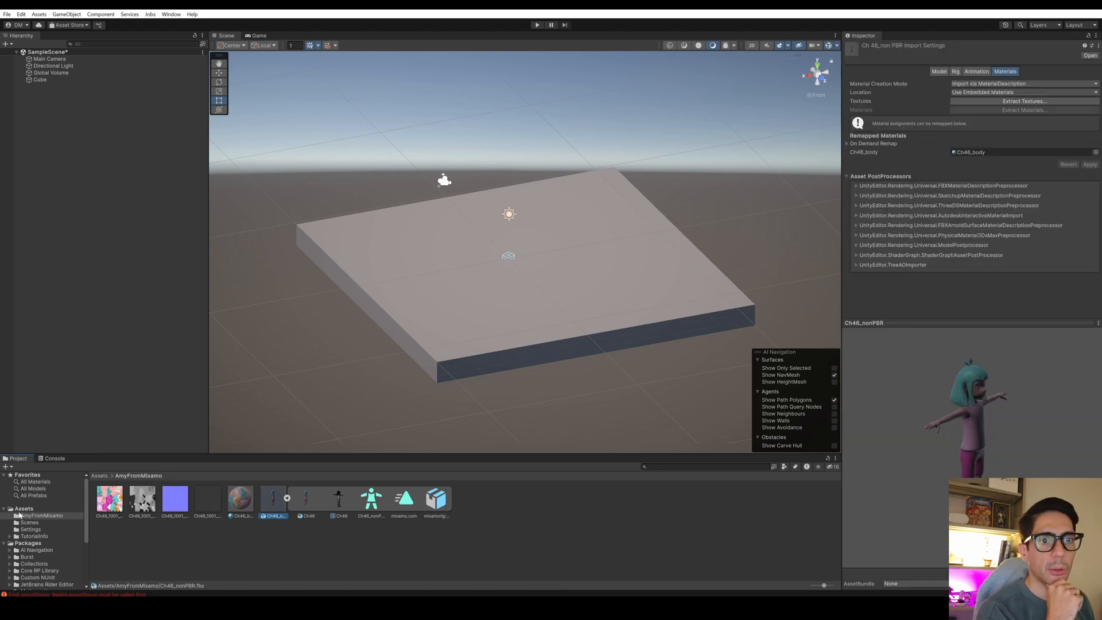
pyautogui.moveTo(824, 585); pyautogui.dragTo(810, 588)
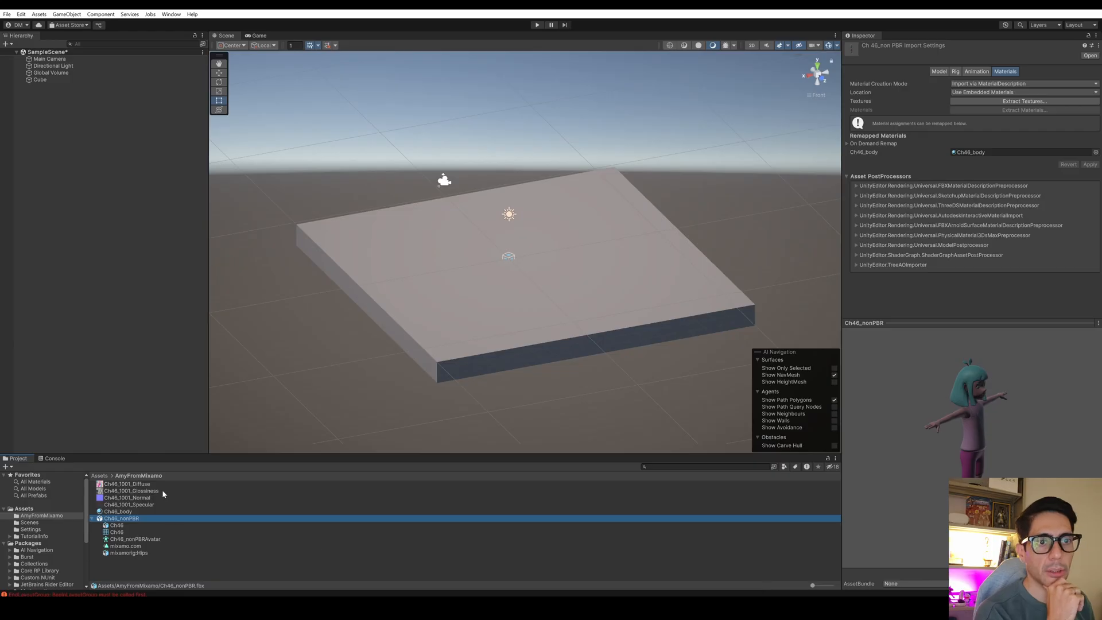
pyautogui.click(117, 525)
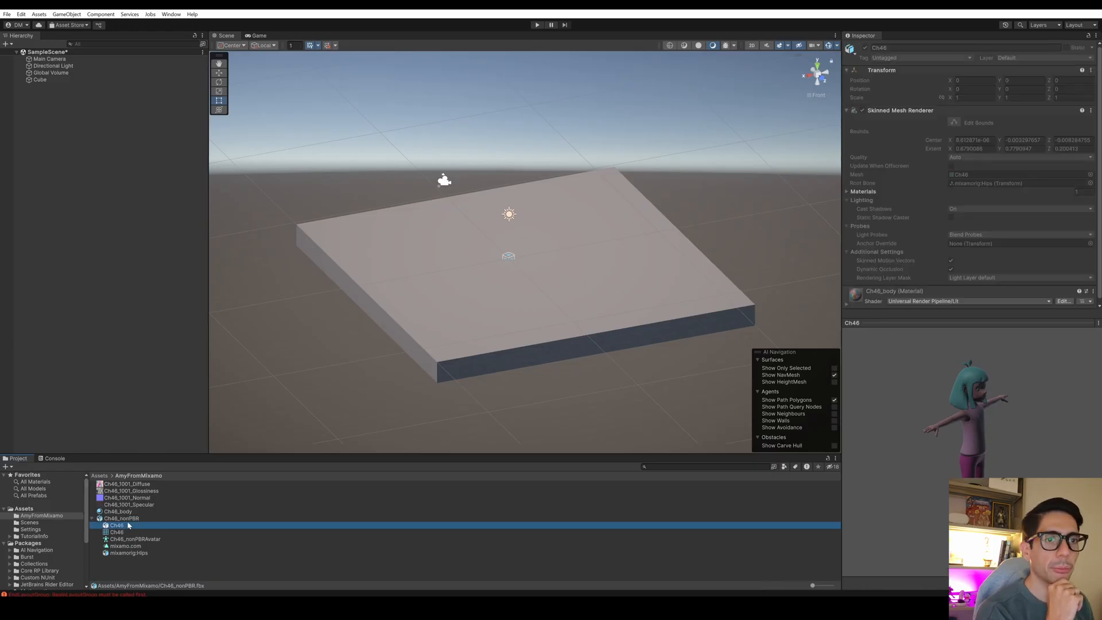
pyautogui.click(127, 520)
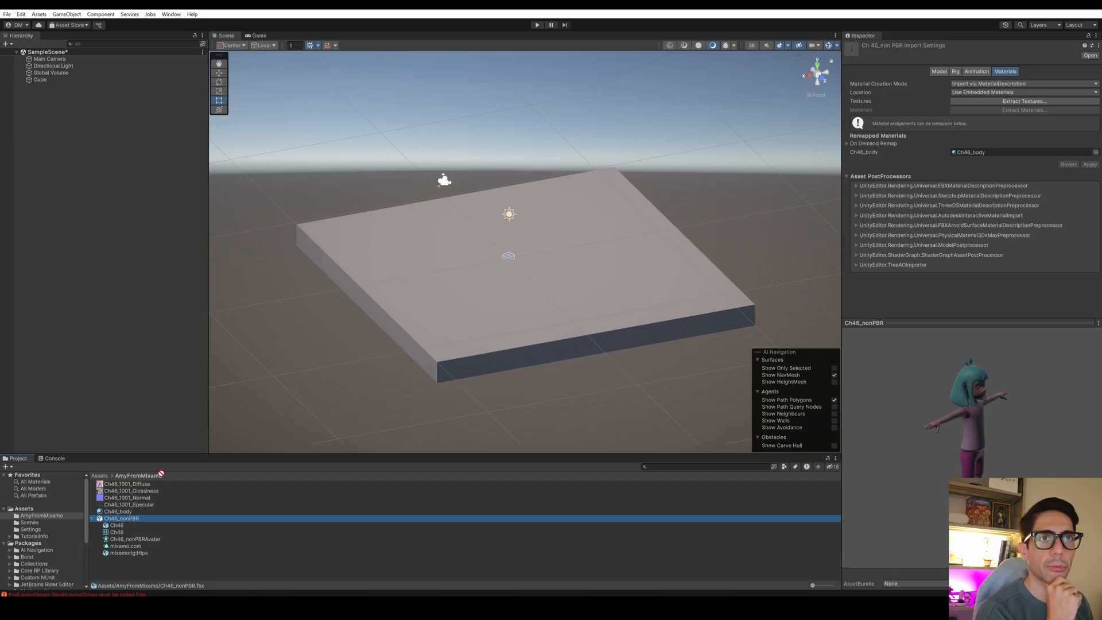
pyautogui.moveTo(161, 474); pyautogui.dragTo(113, 162)
# Examine the Ch46_nonPBR character on the platform up close from several angles in the scene
pyautogui.scroll(10, 546, 251)
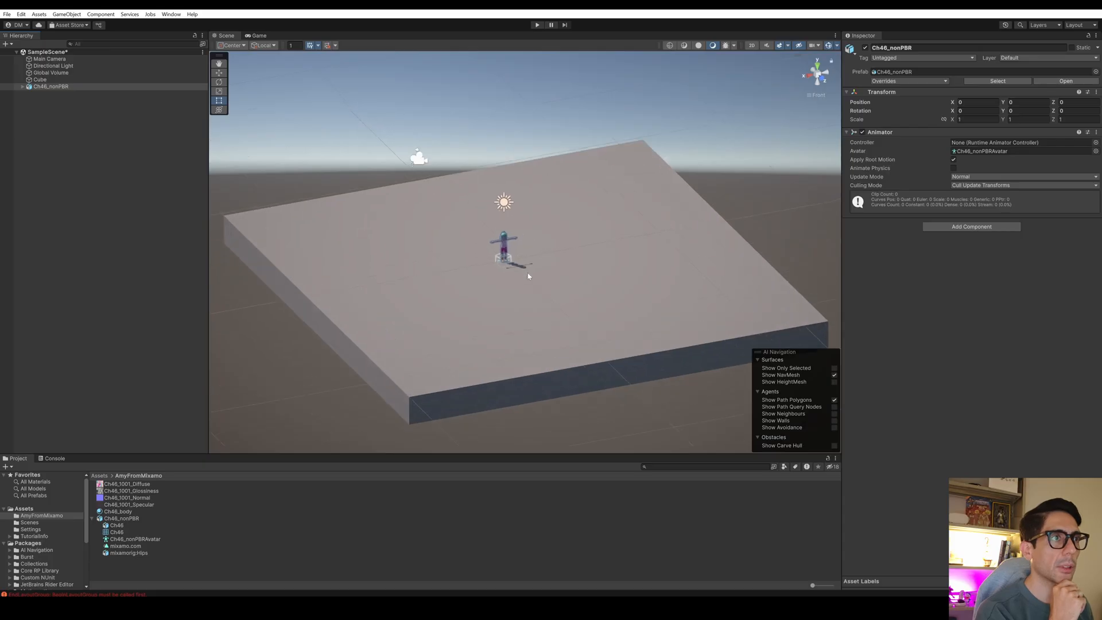
pyautogui.keyDown('alt'); pyautogui.moveTo(561, 299); pyautogui.dragTo(537, 176); pyautogui.keyUp('alt')
pyautogui.moveTo(568, 147); pyautogui.dragTo(646, 167, button='middle')
pyautogui.scroll(4, 462, 131)
pyautogui.moveTo(498, 113); pyautogui.dragTo(557, 142, button='middle')
pyautogui.scroll(8, 514, 102)
pyautogui.scroll(-5, 499, 91)
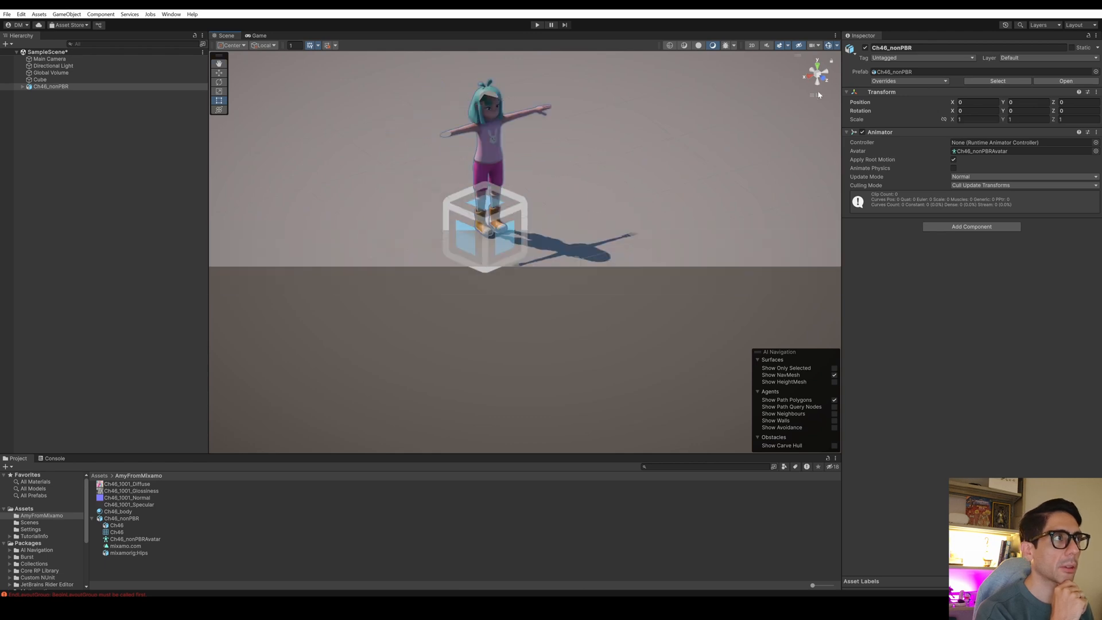
pyautogui.scroll(6, 660, 155)
pyautogui.keyDown('alt'); pyautogui.moveTo(660, 155); pyautogui.dragTo(671, 167); pyautogui.keyUp('alt')
pyautogui.moveTo(672, 167); pyautogui.dragTo(693, 201, button='middle')
pyautogui.scroll(-4, 686, 203)
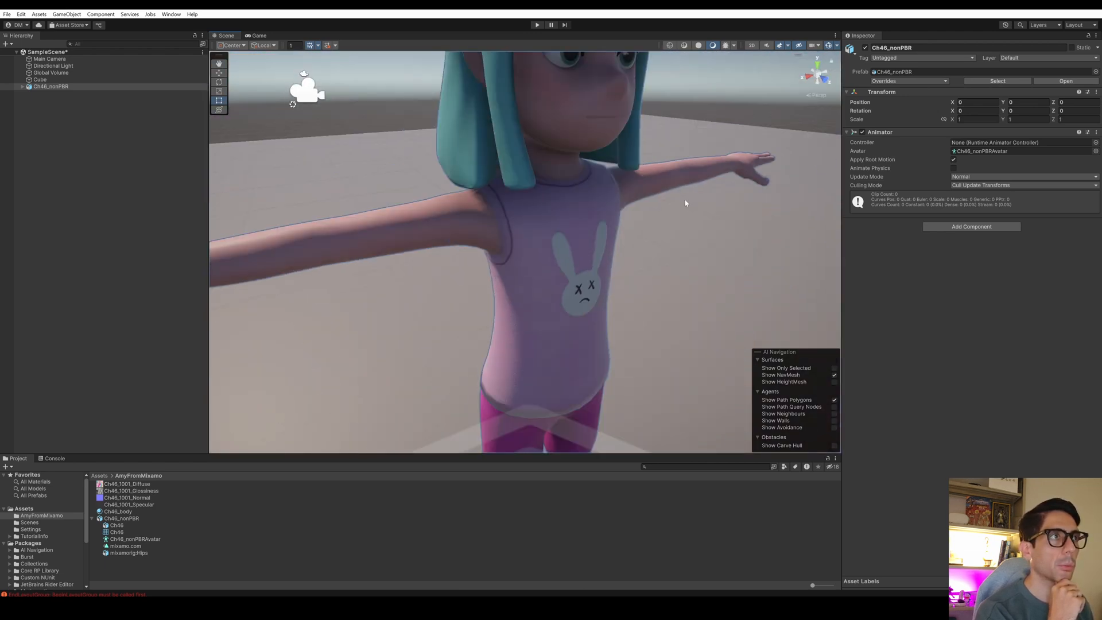
# Deselect the character in the scene, then switch to Mixamo in the browser and show its animations
pyautogui.scroll(-6, 685, 203)
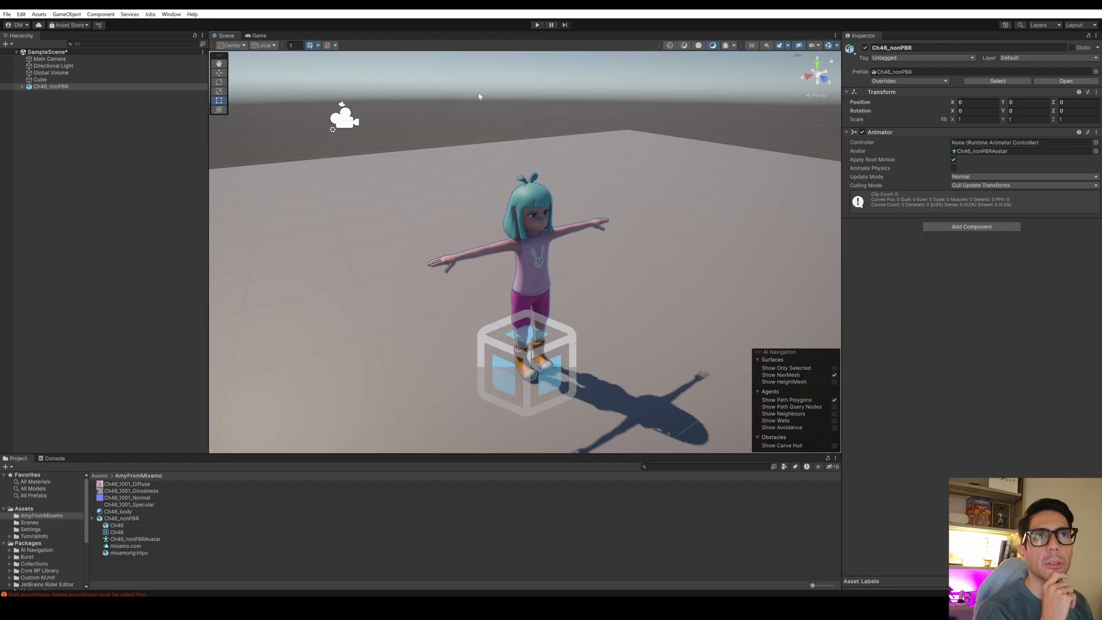
pyautogui.moveTo(478, 175); pyautogui.dragTo(467, 165, button='middle')
pyautogui.click(430, 91)
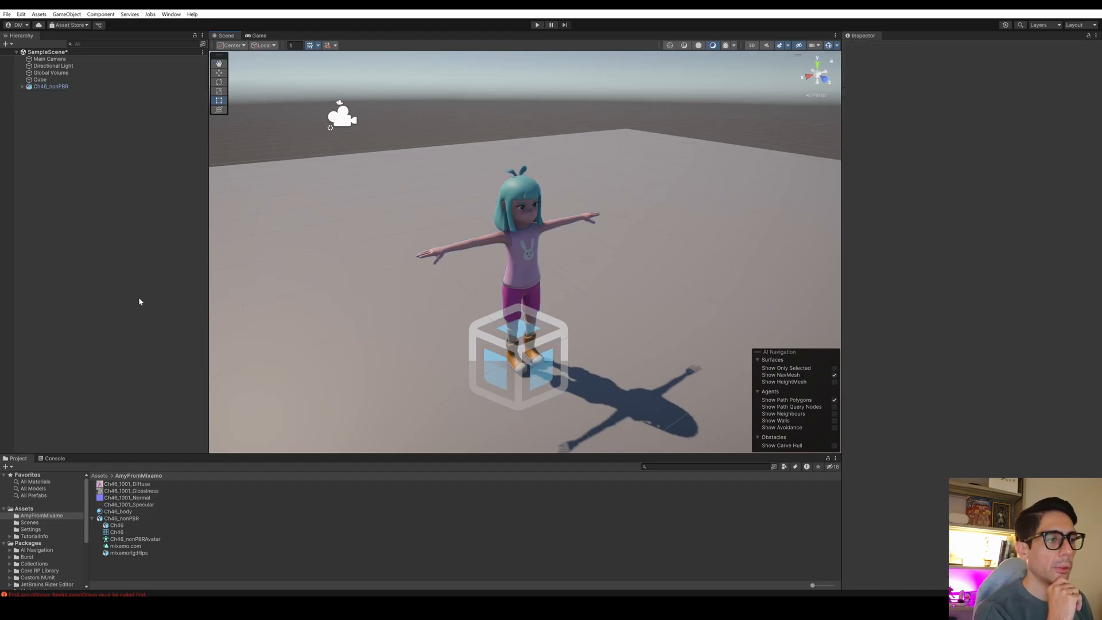
pyautogui.hotkey('alt', 'Tab')
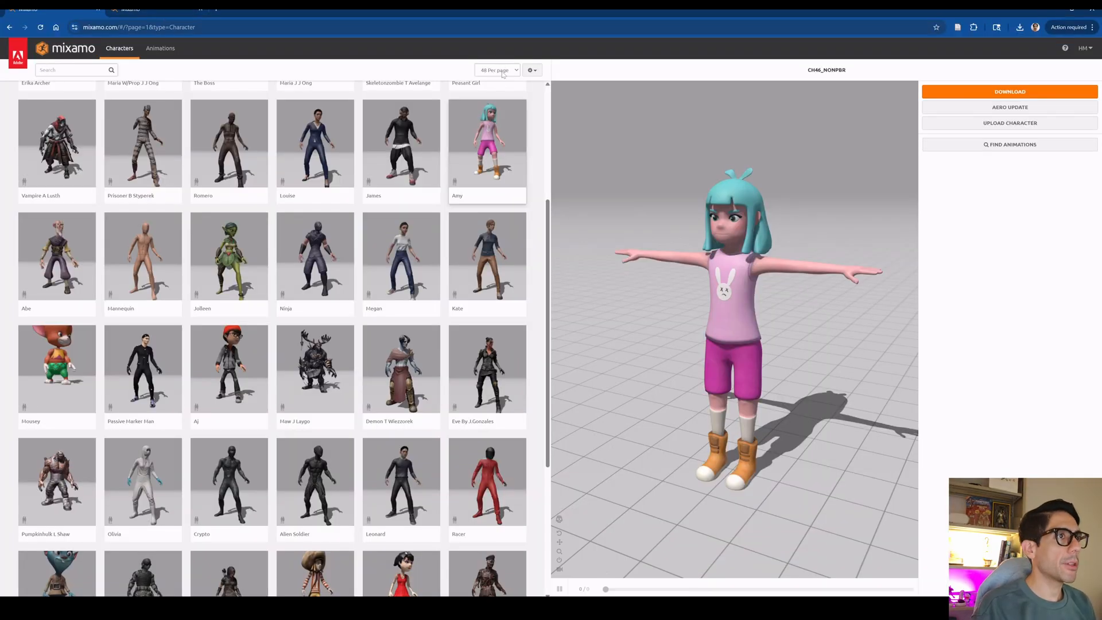
pyautogui.moveTo(548, 224); pyautogui.dragTo(560, 102)
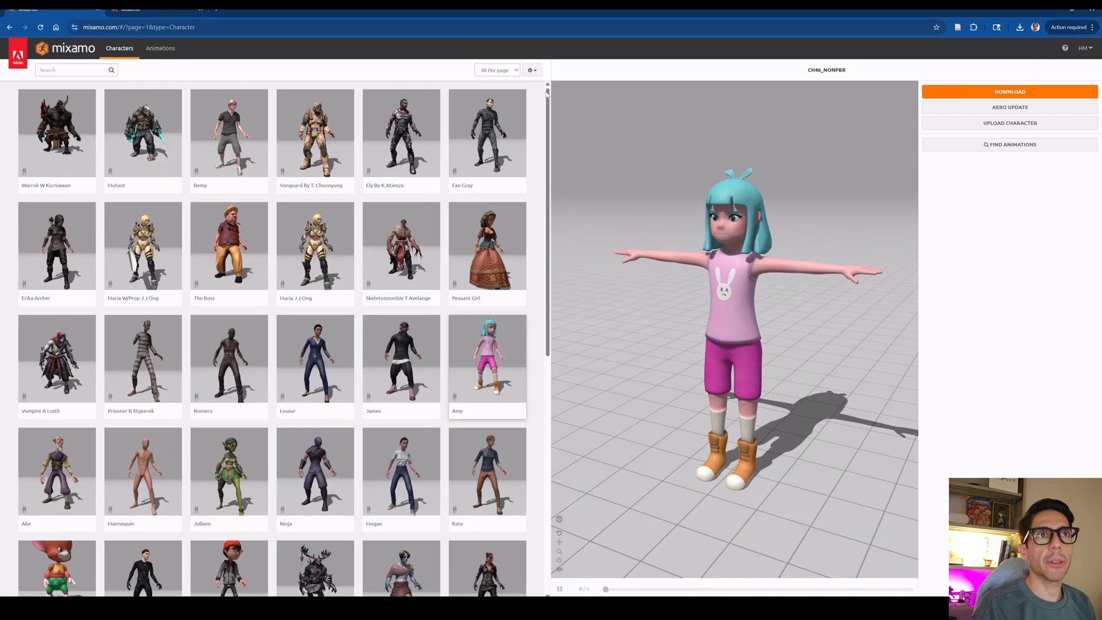
pyautogui.click(160, 48)
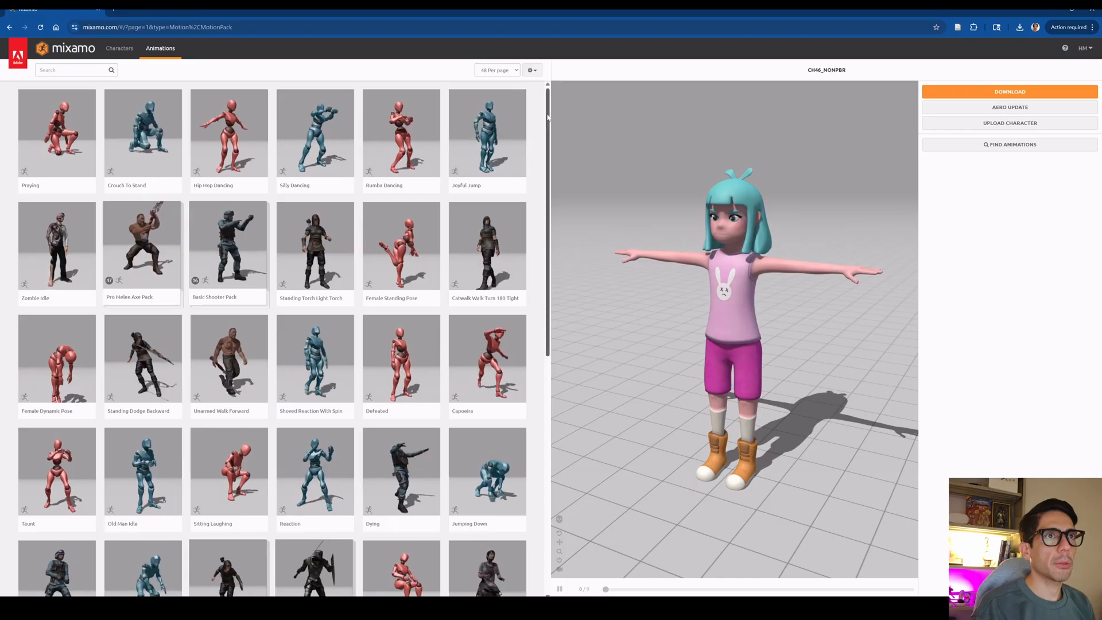
# Search the Mixamo animation library for "walking"
pyautogui.moveTo(546, 119); pyautogui.dragTo(188, 50)
pyautogui.click(72, 70)
pyautogui.write('w')
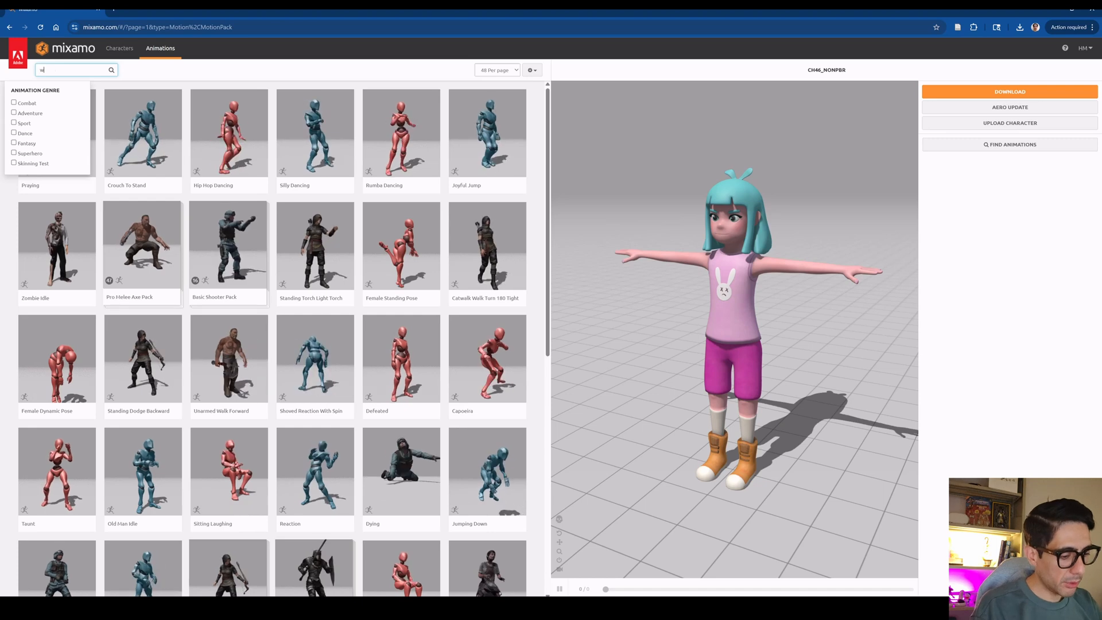
pyautogui.write('alking')
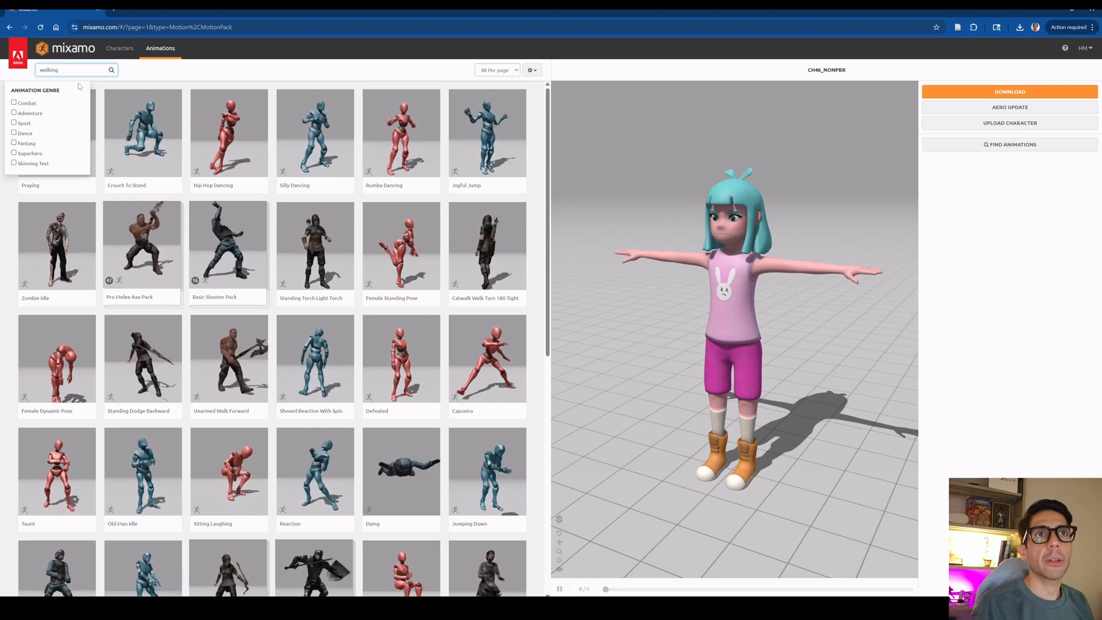
pyautogui.click(148, 74)
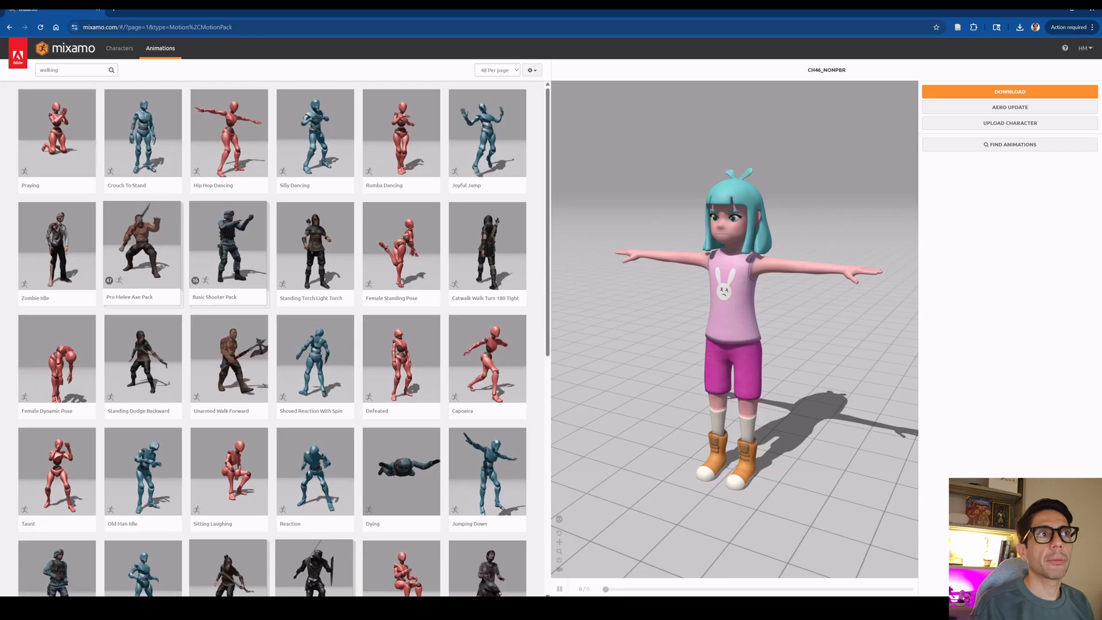
pyautogui.click(73, 70)
pyautogui.press('Return')
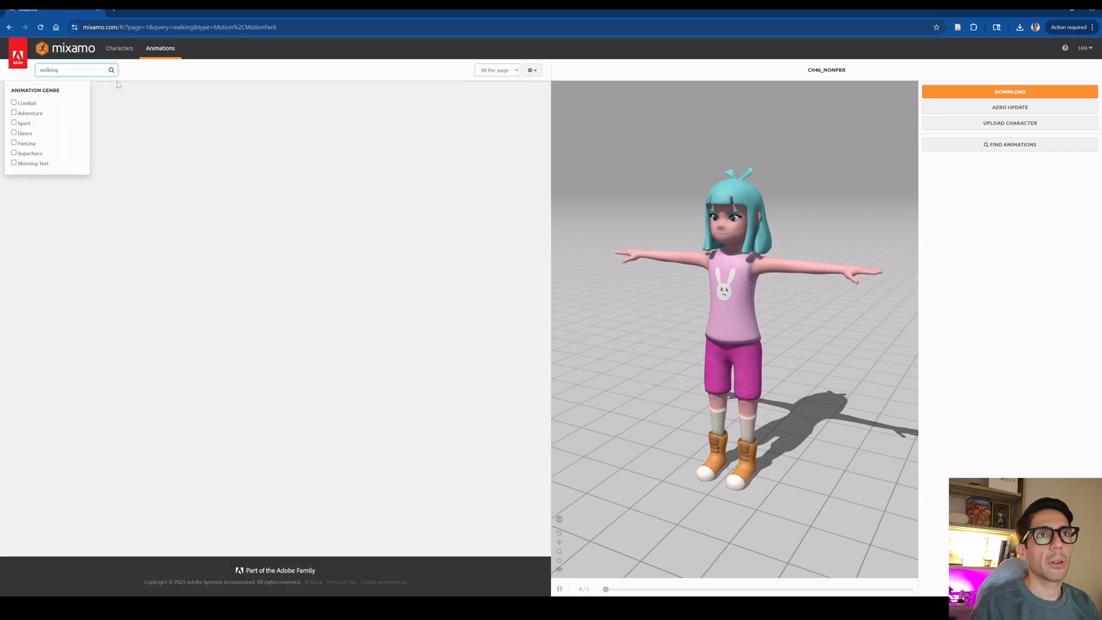
pyautogui.click(279, 78)
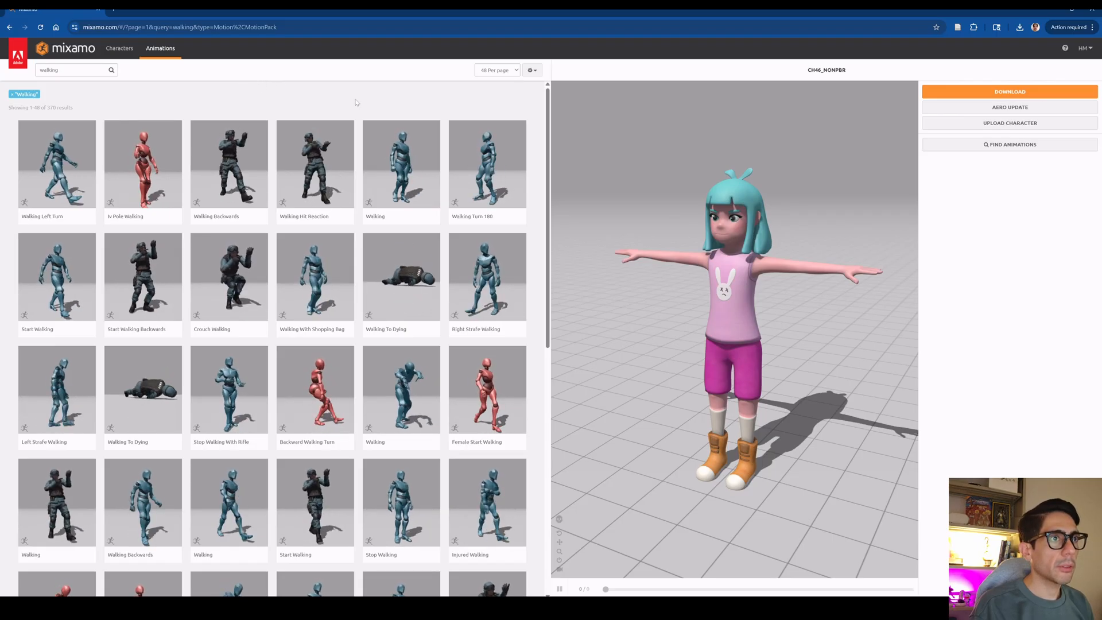
# Try the first-row Walking animation on the character with Character Arm-Space set to 59
pyautogui.click(404, 167)
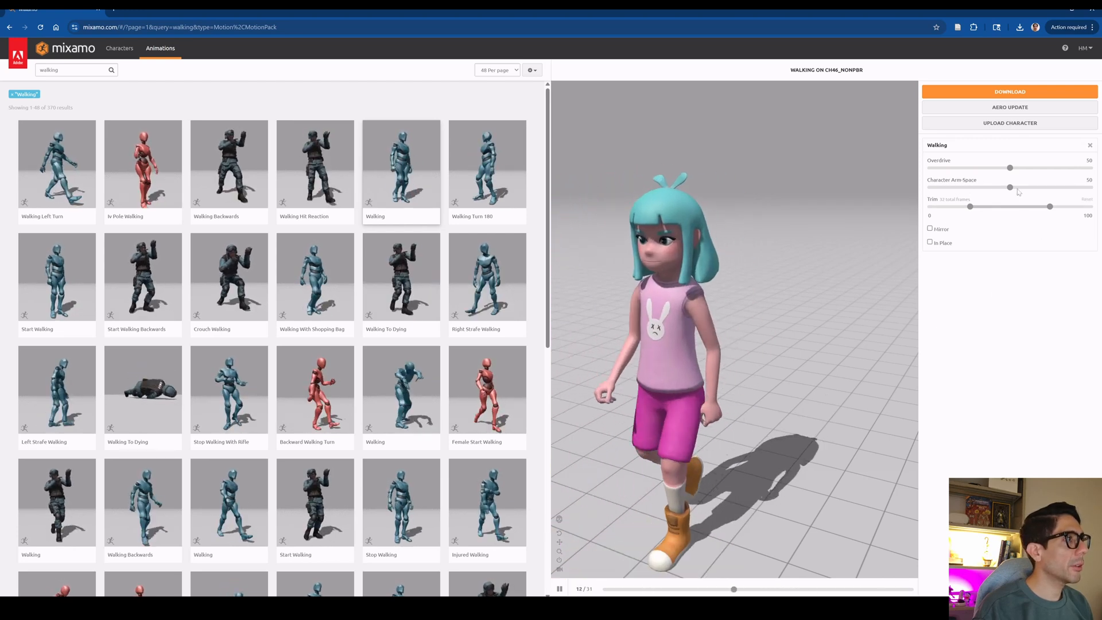
pyautogui.moveTo(1010, 188); pyautogui.dragTo(1024, 189)
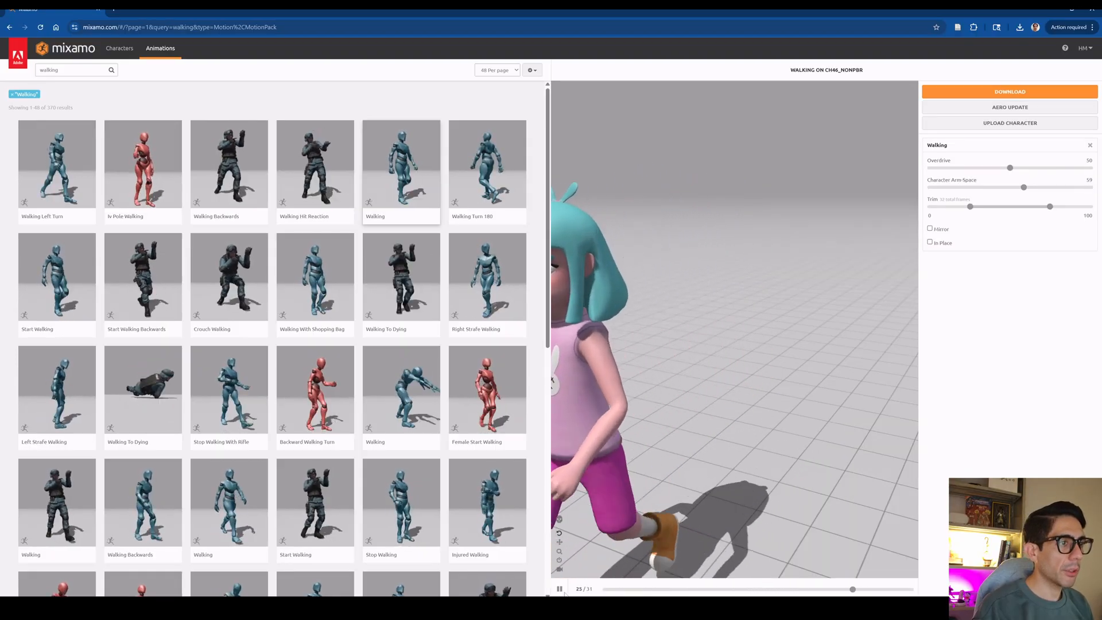
pyautogui.scroll(-6, 687, 435)
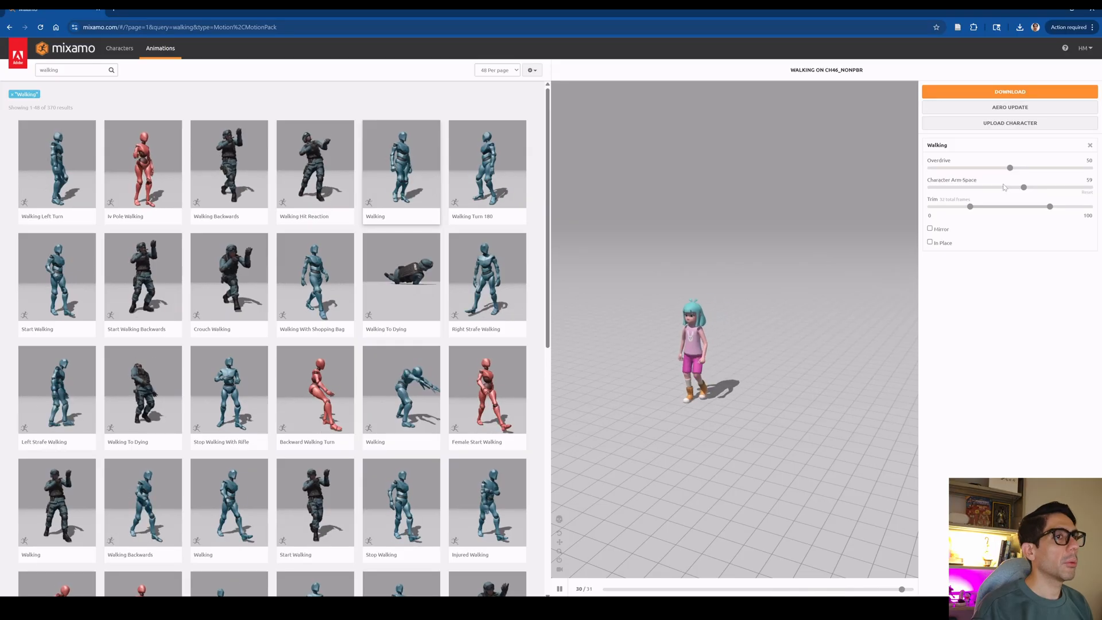
# Reapply the first-row Walking animation with its default Character Arm-Space and download it Without Skin as Walking into the AmyFromMixamo desktop folder
pyautogui.click(482, 186)
pyautogui.click(406, 181)
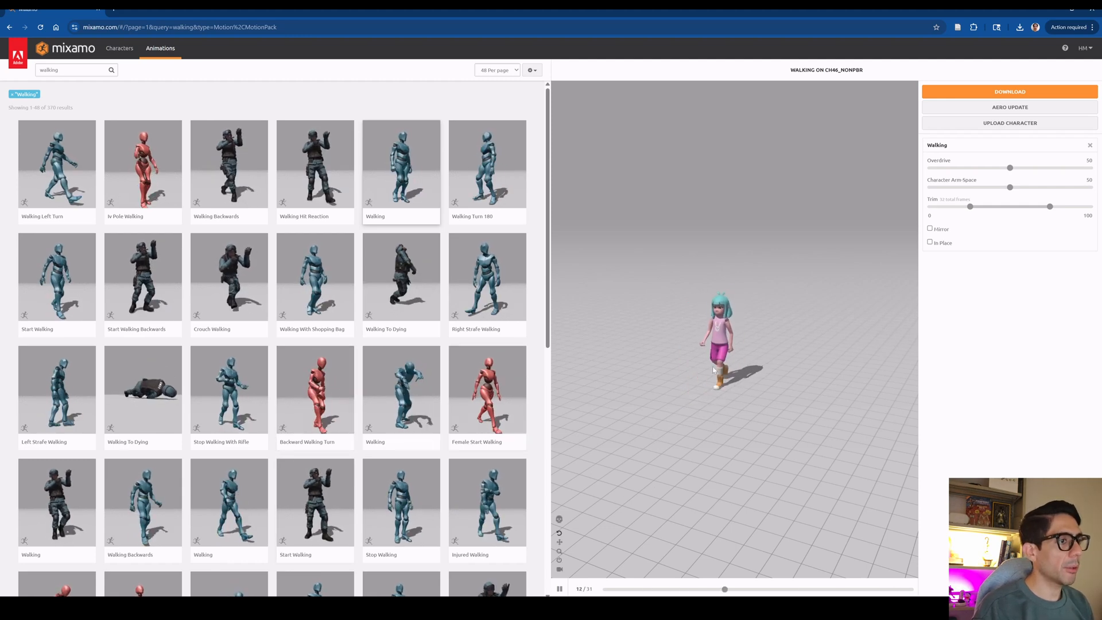
pyautogui.click(974, 93)
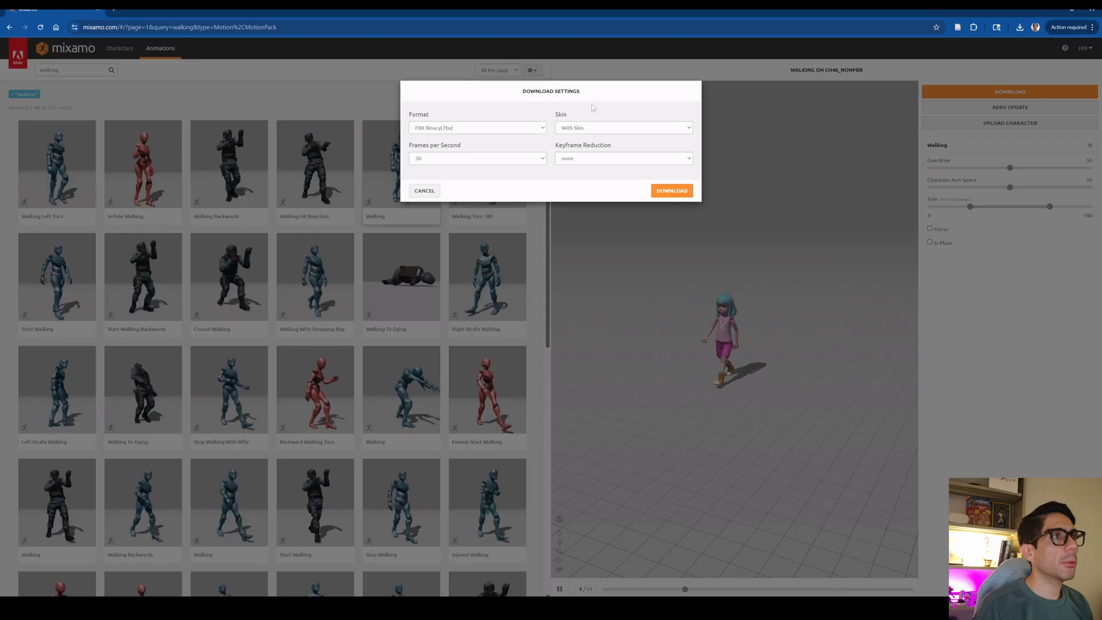
pyautogui.click(648, 160)
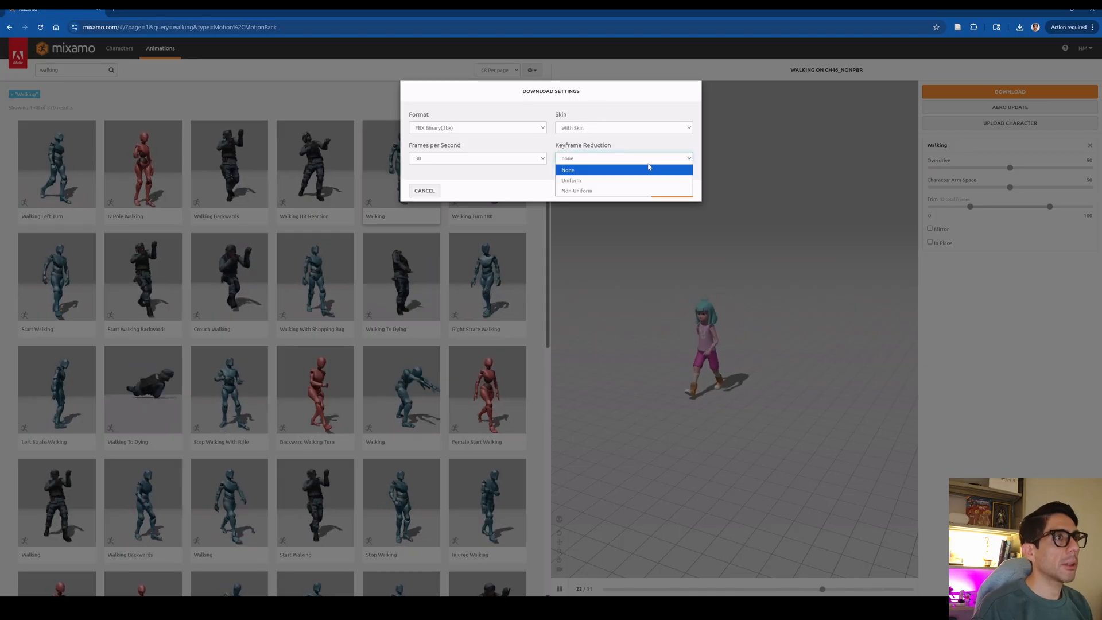
pyautogui.click(604, 90)
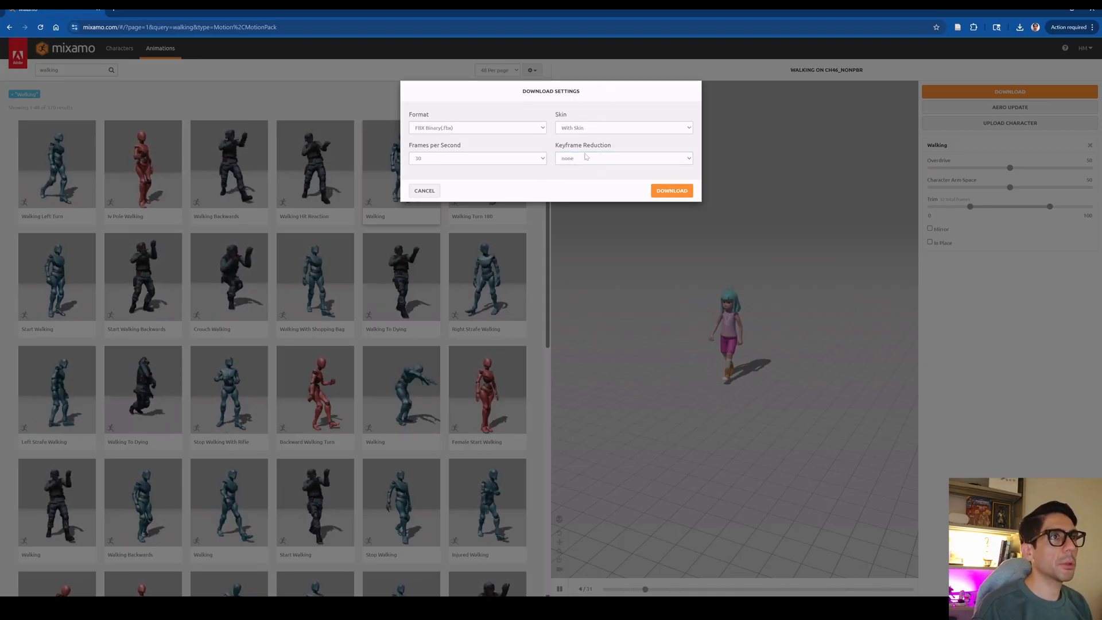
pyautogui.click(586, 131)
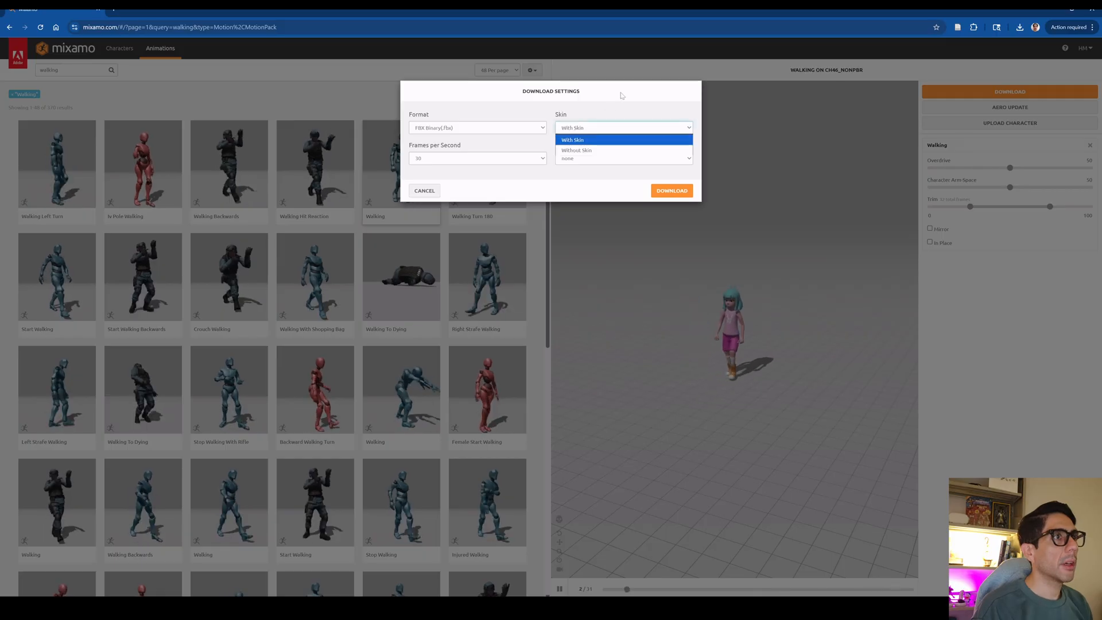
pyautogui.click(622, 95)
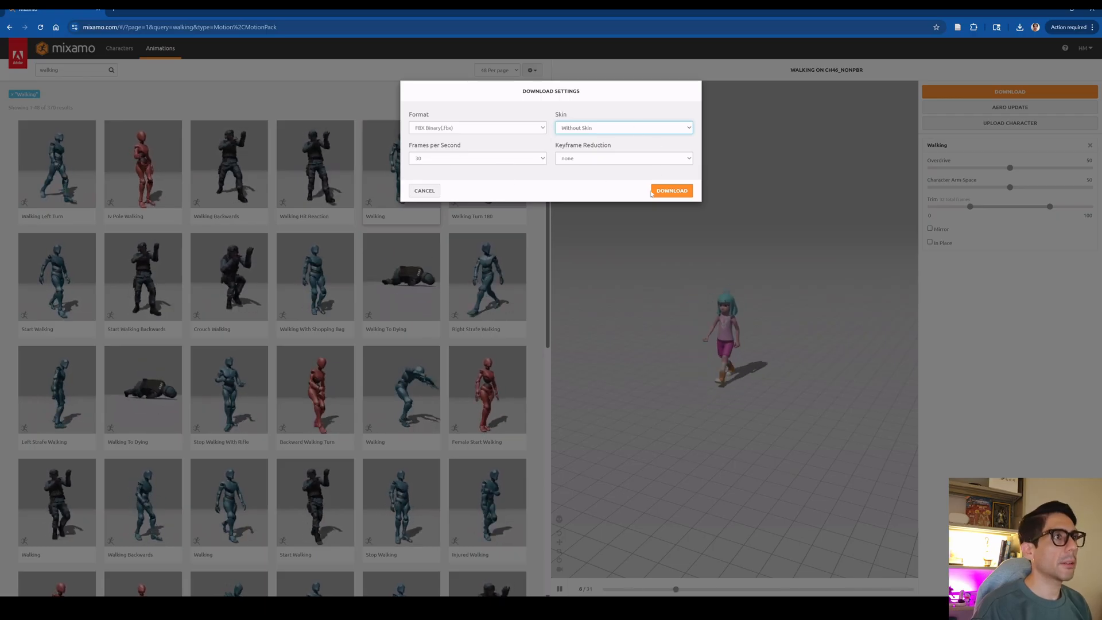
pyautogui.click(668, 192)
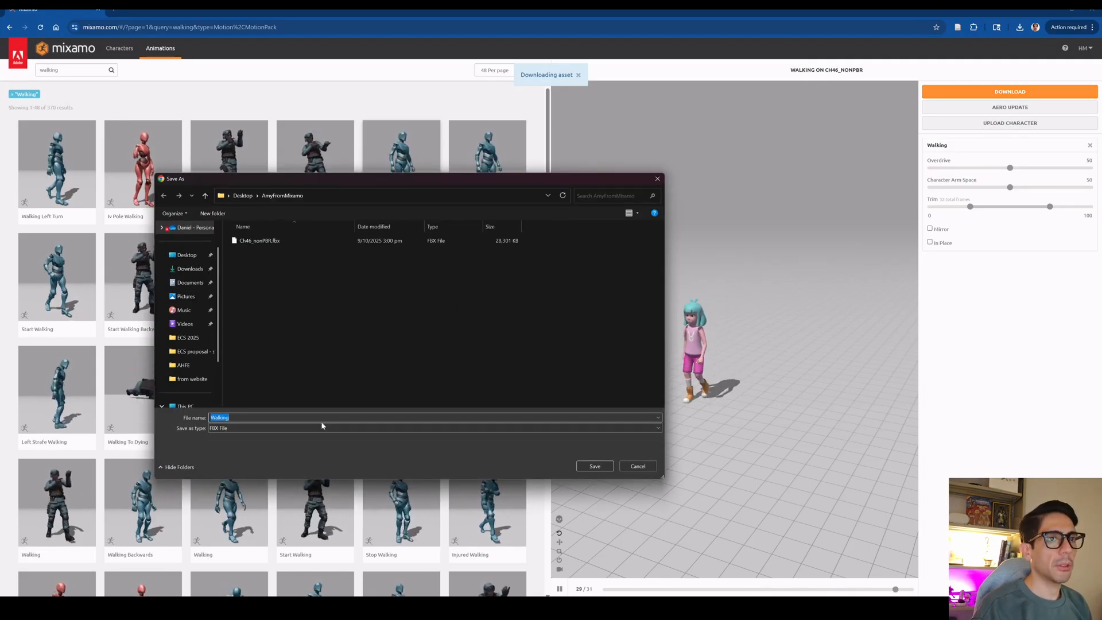
pyautogui.click(595, 465)
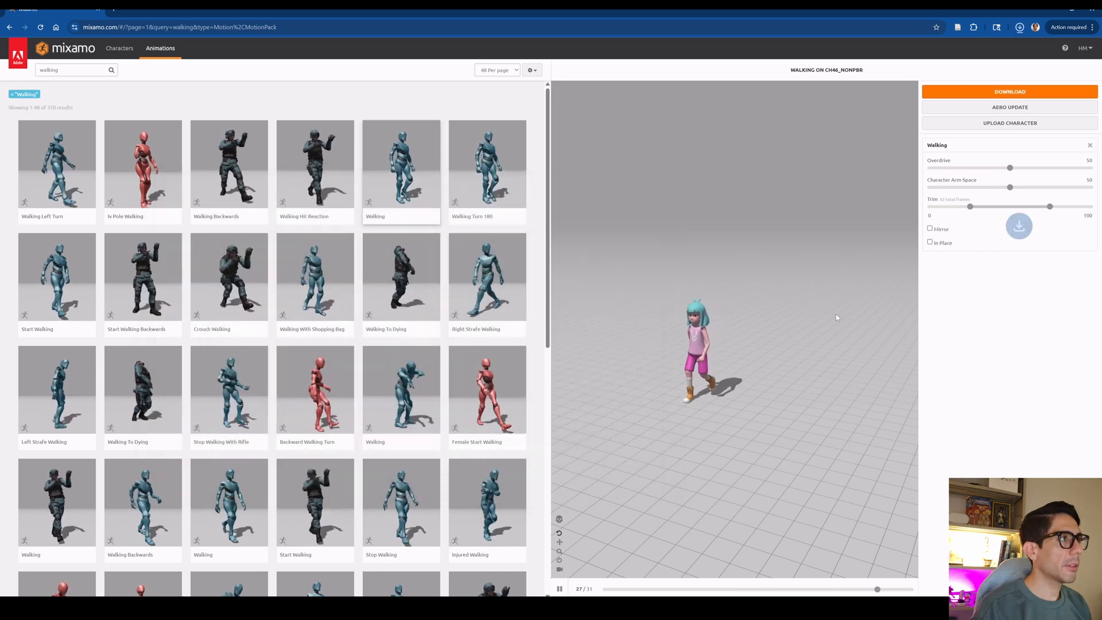
# Locate the downloaded Walking.fbx in its folder and import it into Unity's AmyFromMixamo assets folder
pyautogui.click(1004, 47)
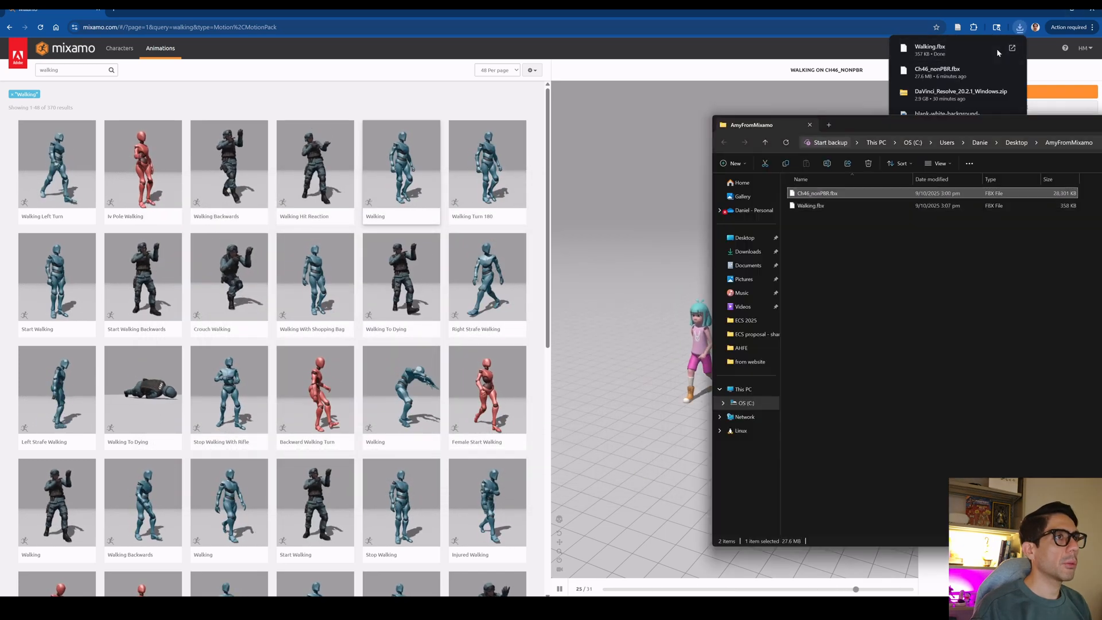
pyautogui.click(1050, 10)
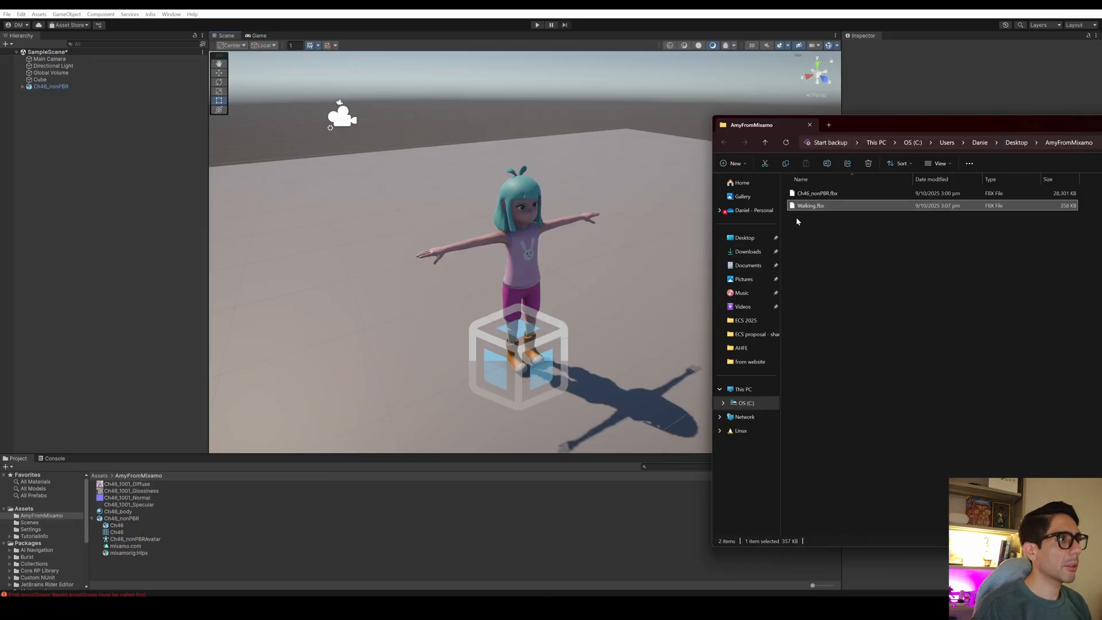
pyautogui.click(93, 519)
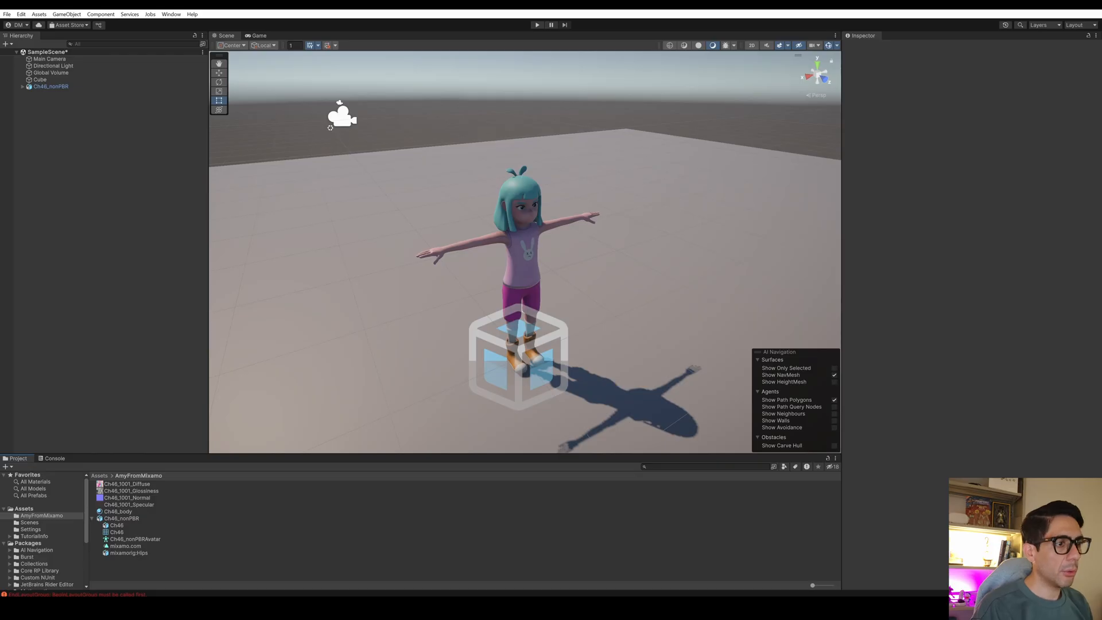
pyautogui.hotkey('alt', 'Tab')
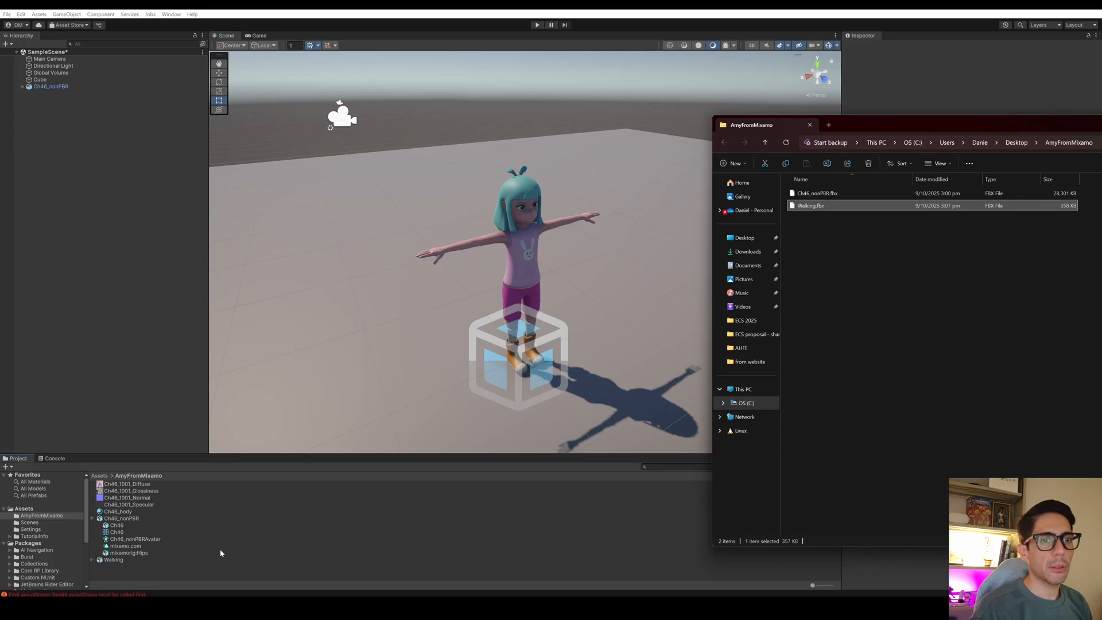
# Inspect the Walking asset's import settings and contents, and the mixamo.com animation clip inside Ch46_nonPBR
pyautogui.click(96, 560)
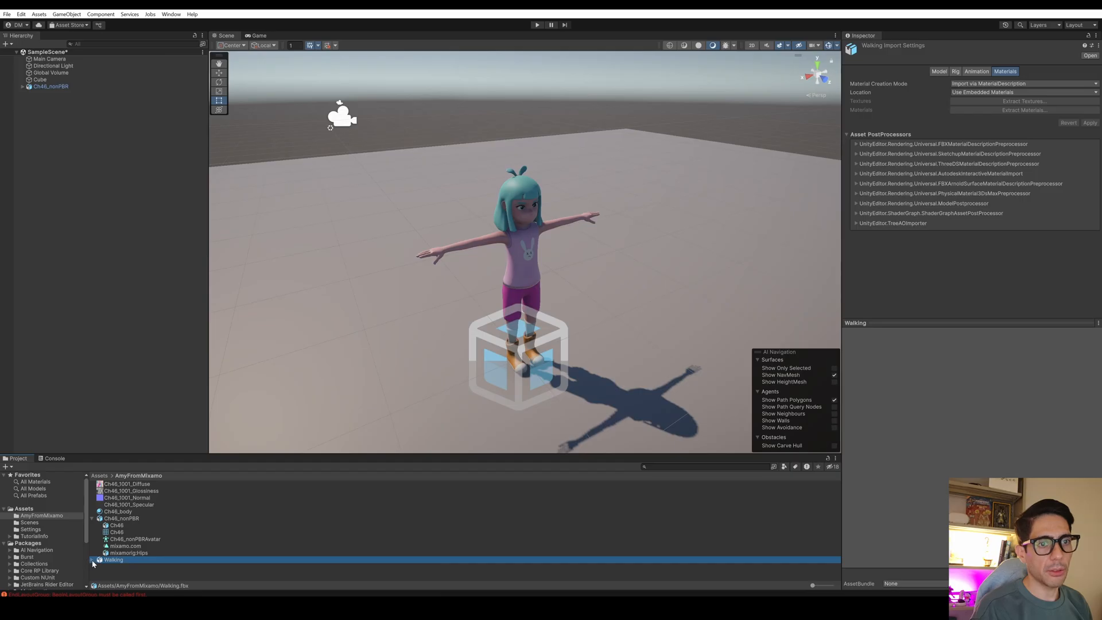
pyautogui.click(121, 573)
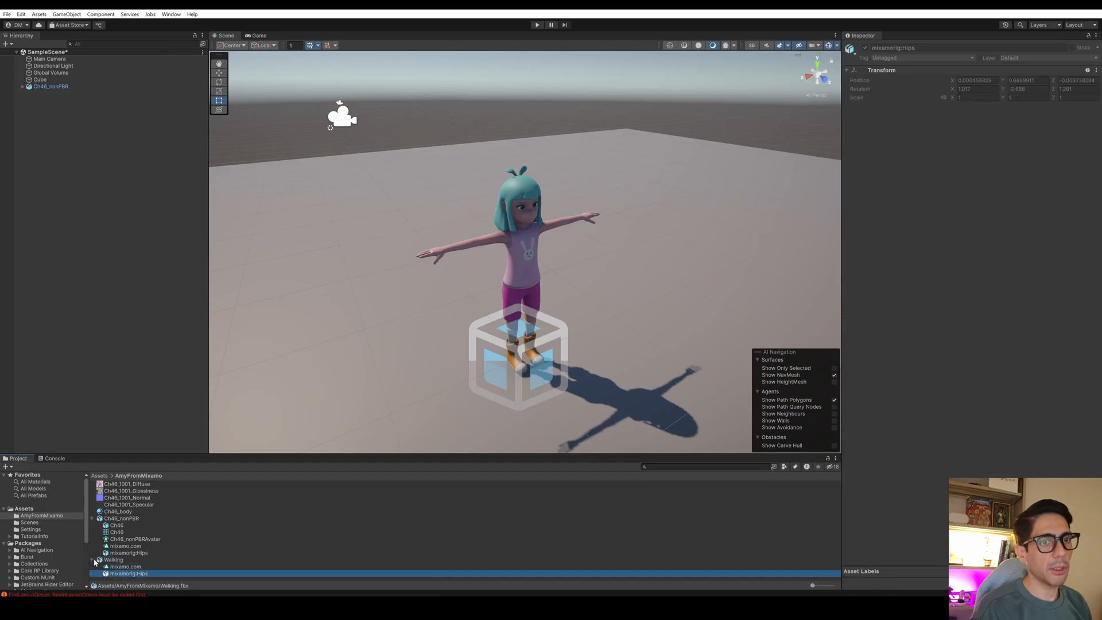
pyautogui.click(92, 559)
pyautogui.click(205, 546)
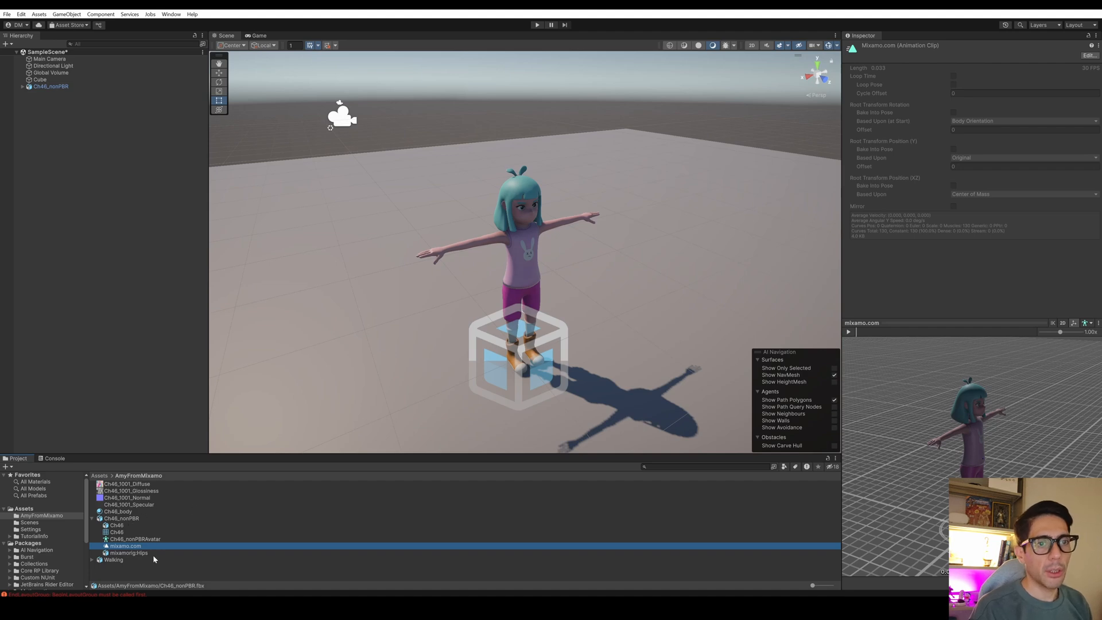
# Create an Animator Controller named AmyFromMixamo in the AmyFromMixamo assets folder
pyautogui.click(132, 565)
pyautogui.rightClick(132, 565)
pyautogui.moveTo(172, 368)
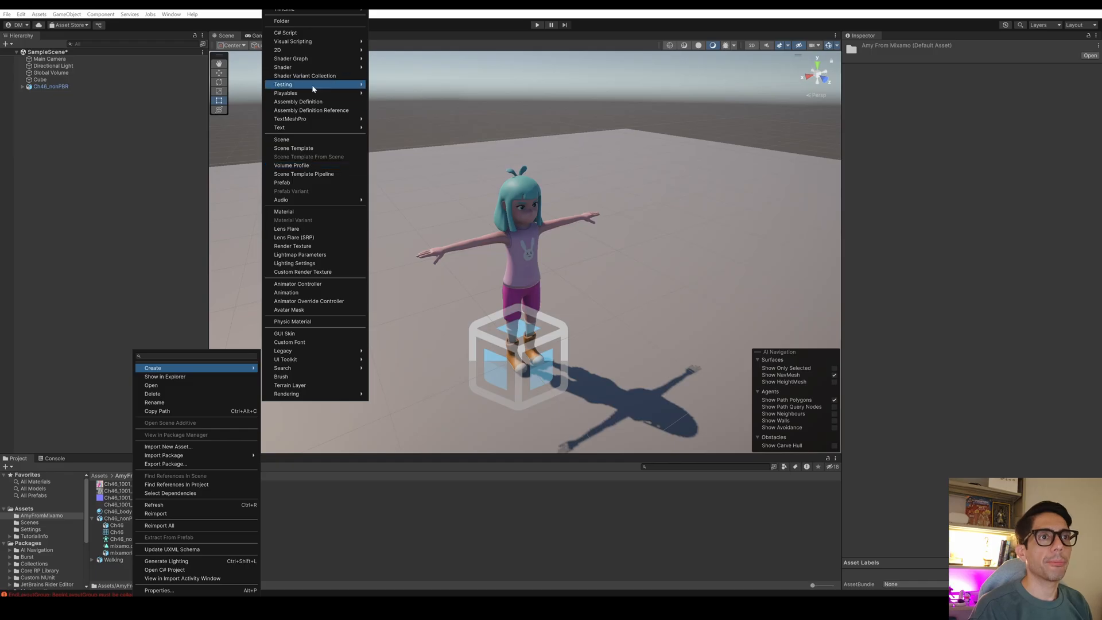
pyautogui.click(331, 284)
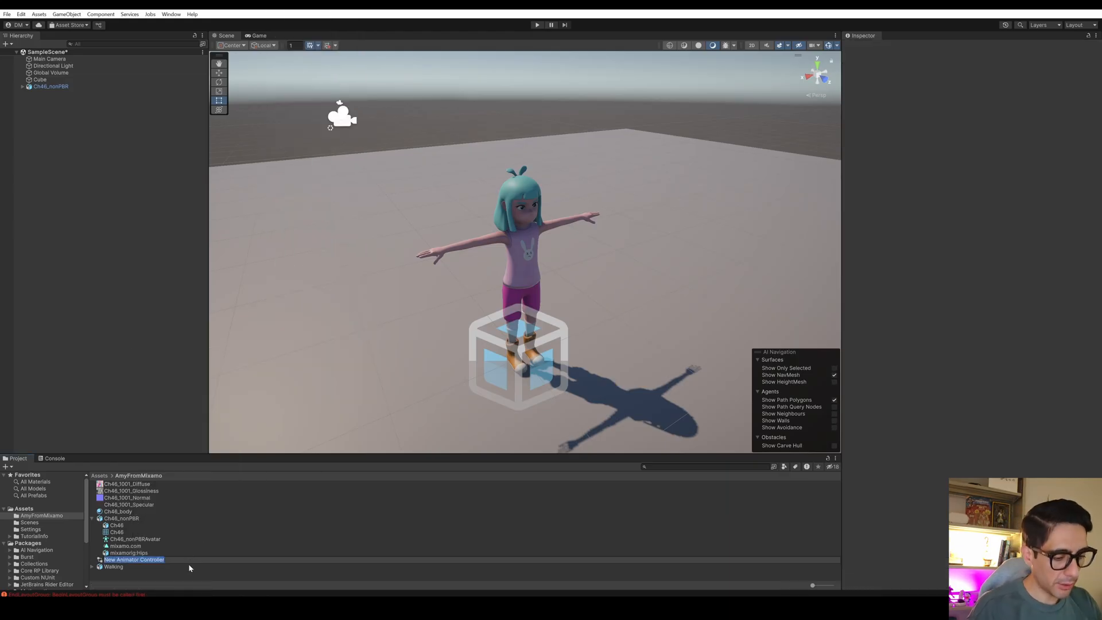
pyautogui.write('AM')
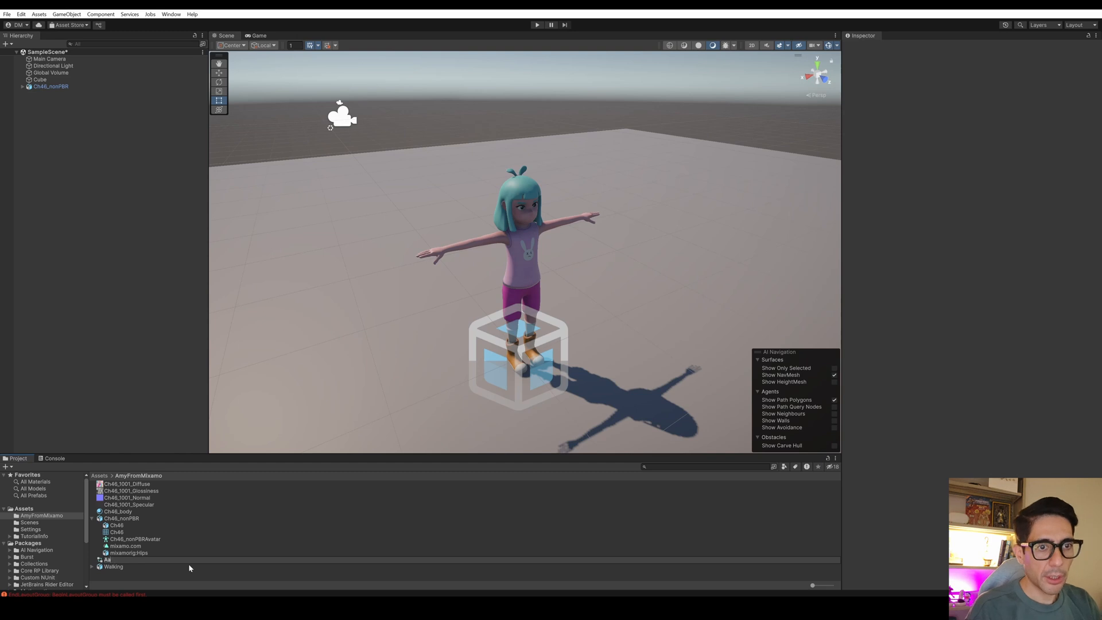
pyautogui.press('BackSpace')
pyautogui.write('my')
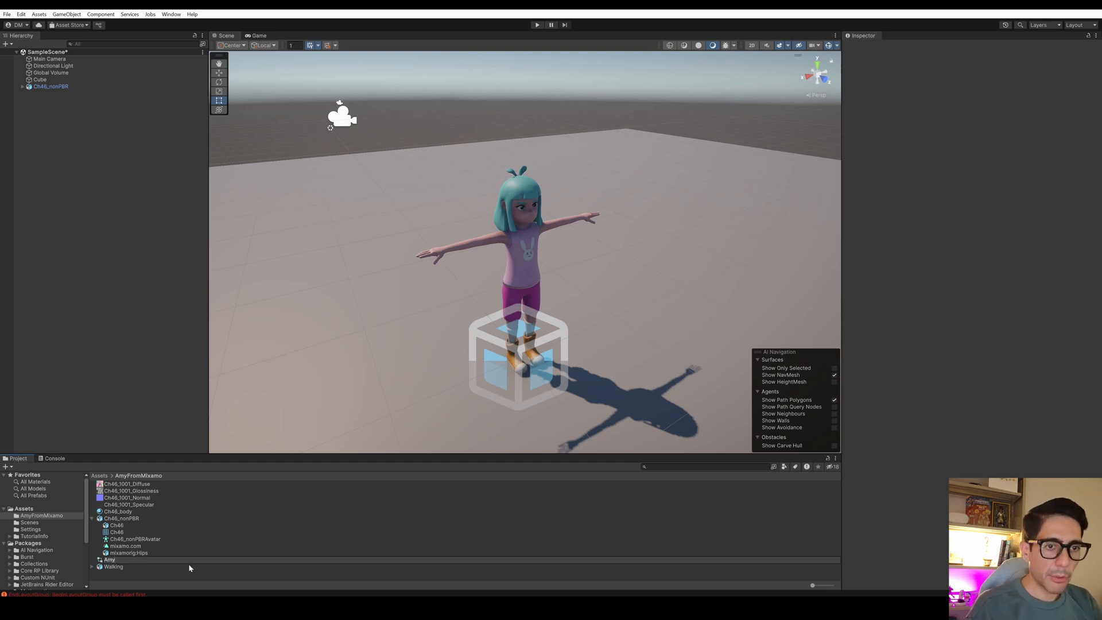
pyautogui.write('FromMiz')
pyautogui.press('BackSpace')
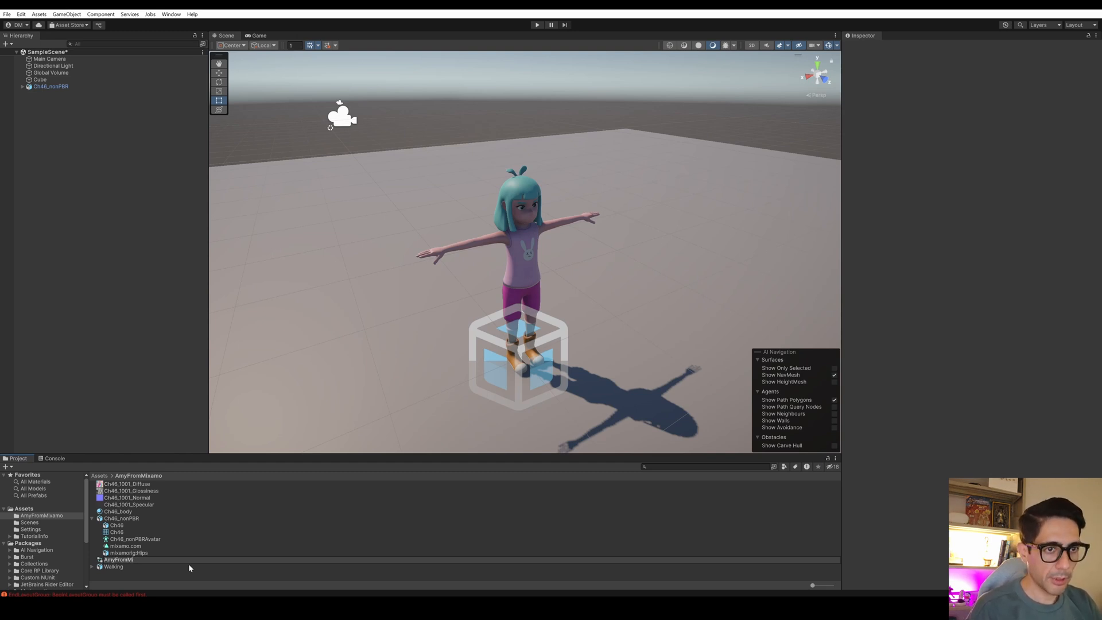
pyautogui.write('xamo')
pyautogui.press('Return')
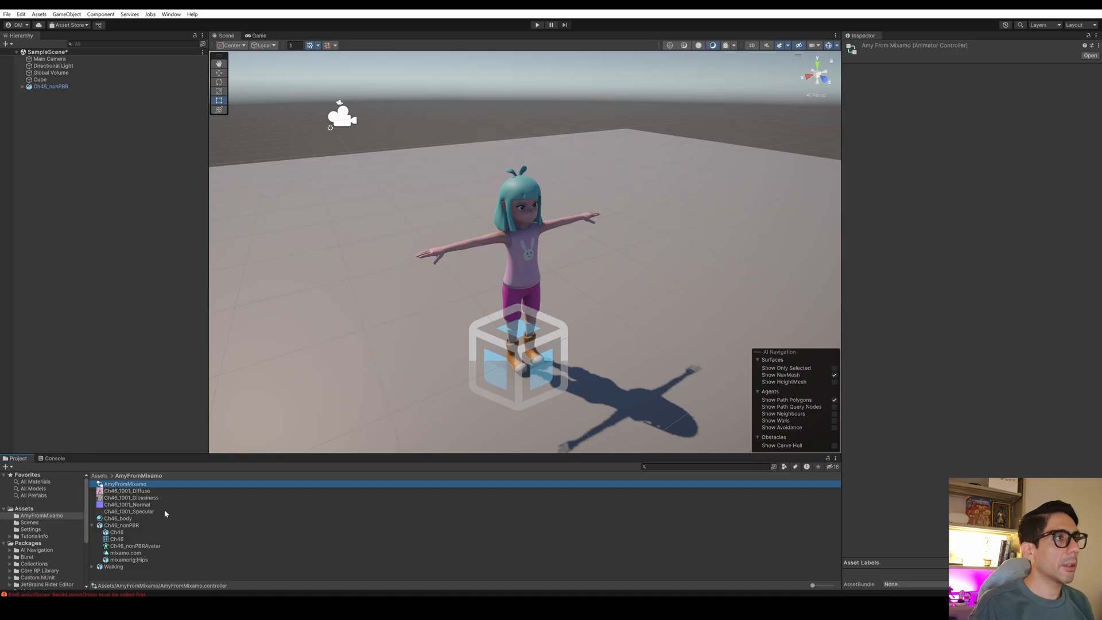
pyautogui.press('F2')
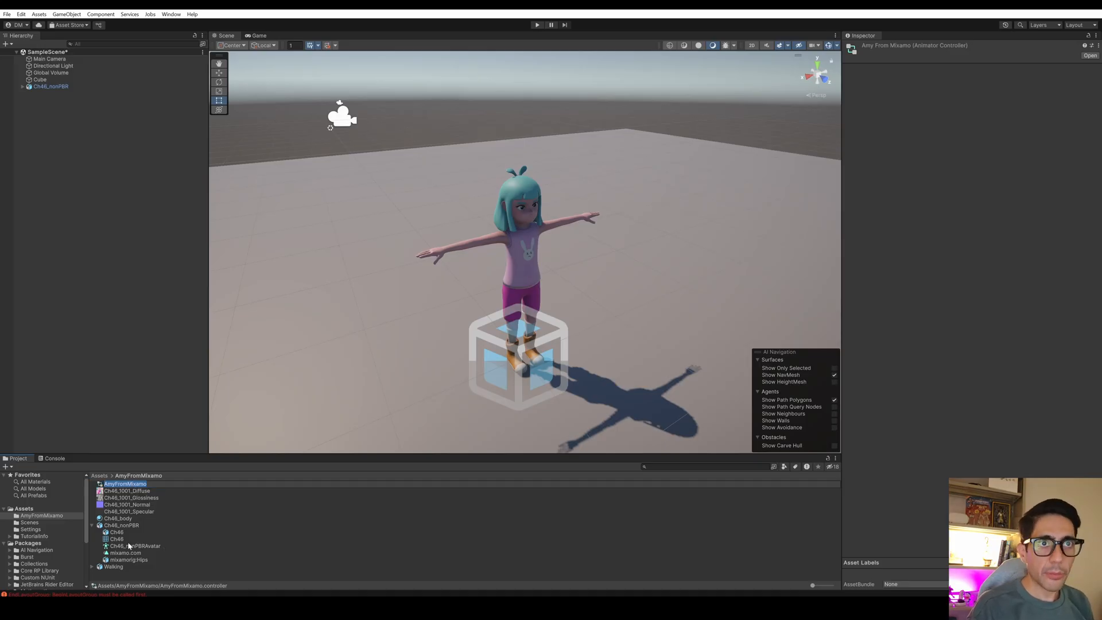
pyautogui.press('Return')
pyautogui.click(140, 486)
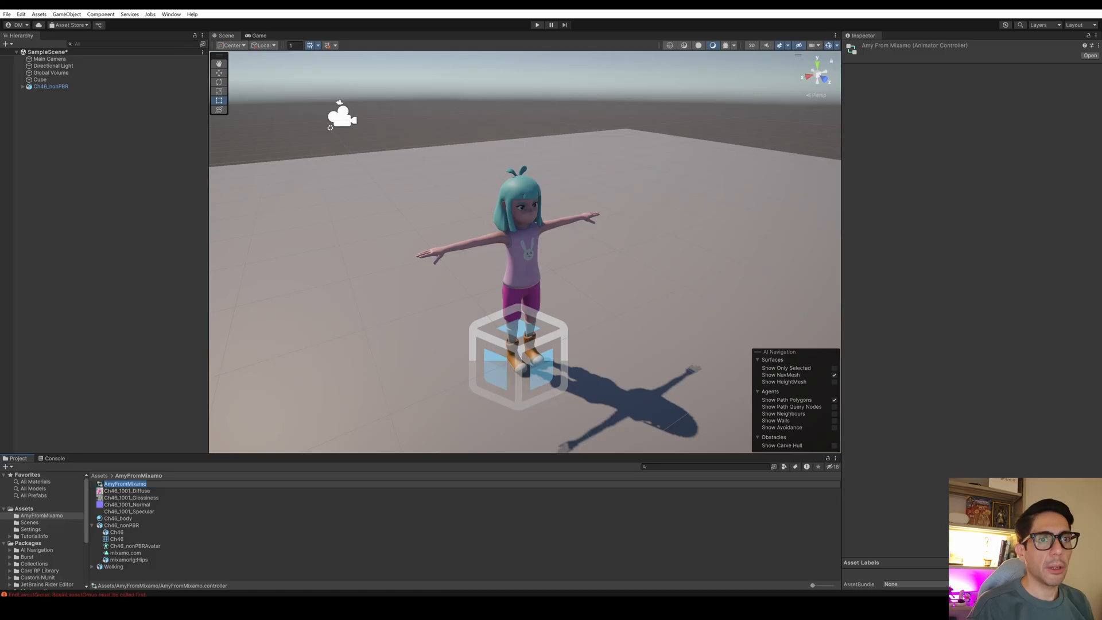
pyautogui.click(173, 486)
pyautogui.press('Return')
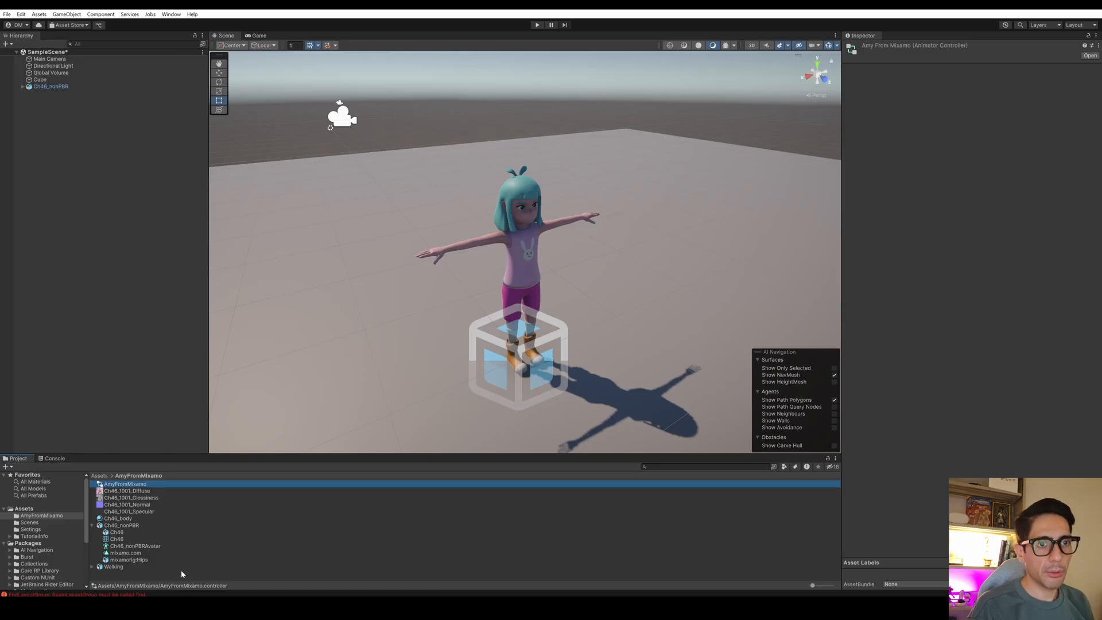
# Open the AmyFromMixamo controller in the Animator graph and move the Exit and Entry nodes close to Any State
pyautogui.doubleClick(122, 486)
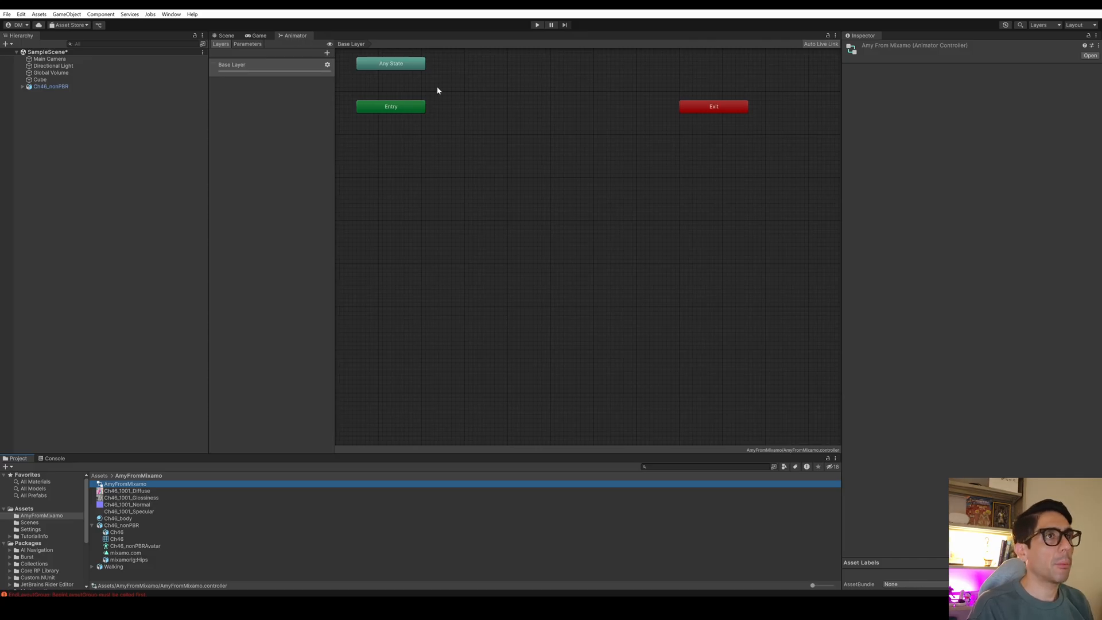
pyautogui.moveTo(437, 90); pyautogui.dragTo(476, 161, button='middle')
pyautogui.moveTo(739, 186); pyautogui.dragTo(524, 168)
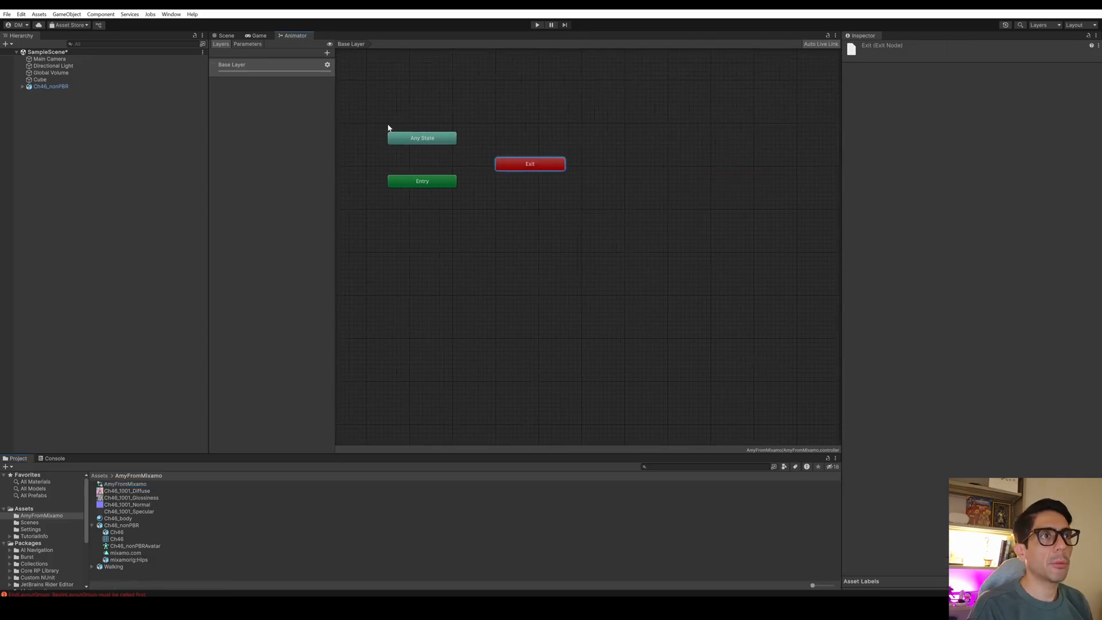
pyautogui.click(483, 231)
pyautogui.moveTo(432, 184)
pyautogui.mouseDown()
pyautogui.moveTo(444, 217)
pyautogui.moveTo(437, 197)
pyautogui.mouseUp()
pyautogui.click(504, 206)
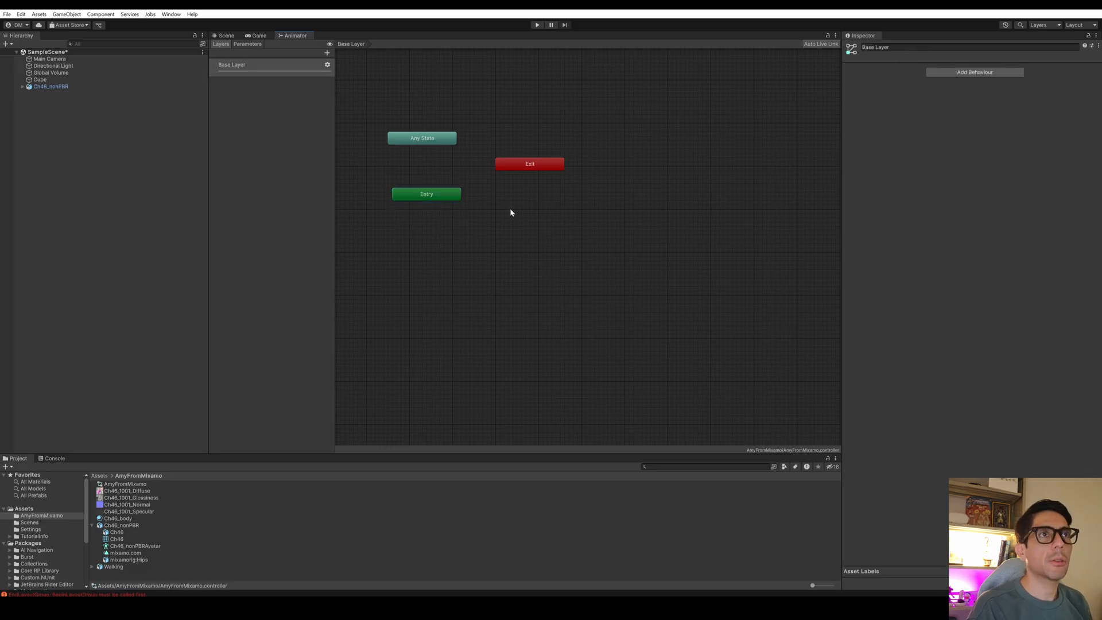
# Dock the Animator window beside the Scene view, widen it to show all nodes, and narrow the Hierarchy
pyautogui.moveTo(424, 52); pyautogui.dragTo(796, 153)
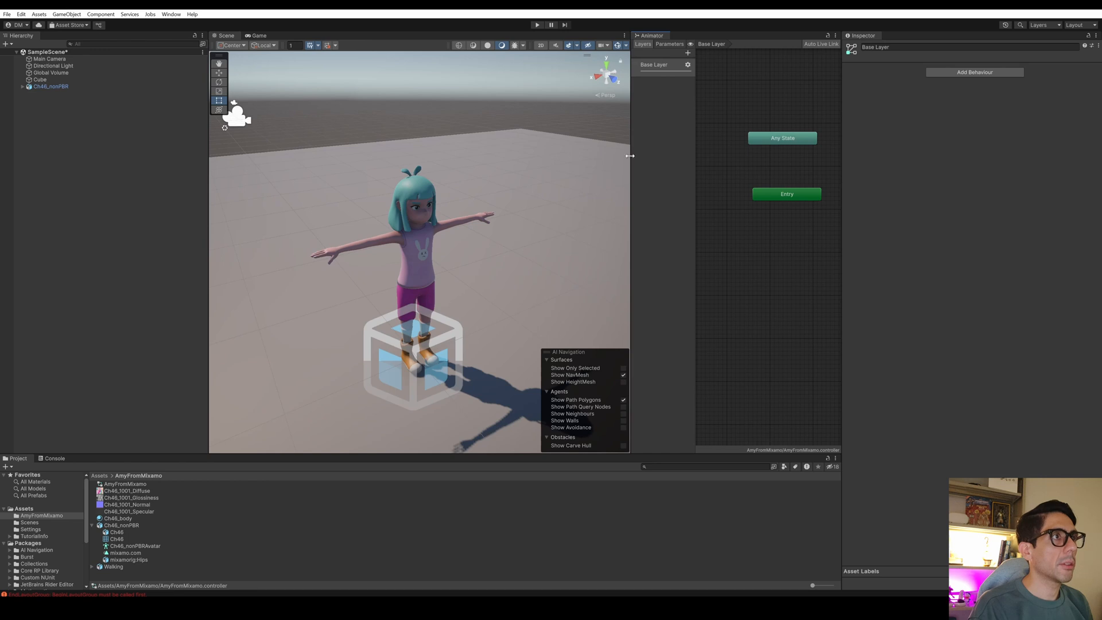
pyautogui.moveTo(629, 156); pyautogui.dragTo(502, 155)
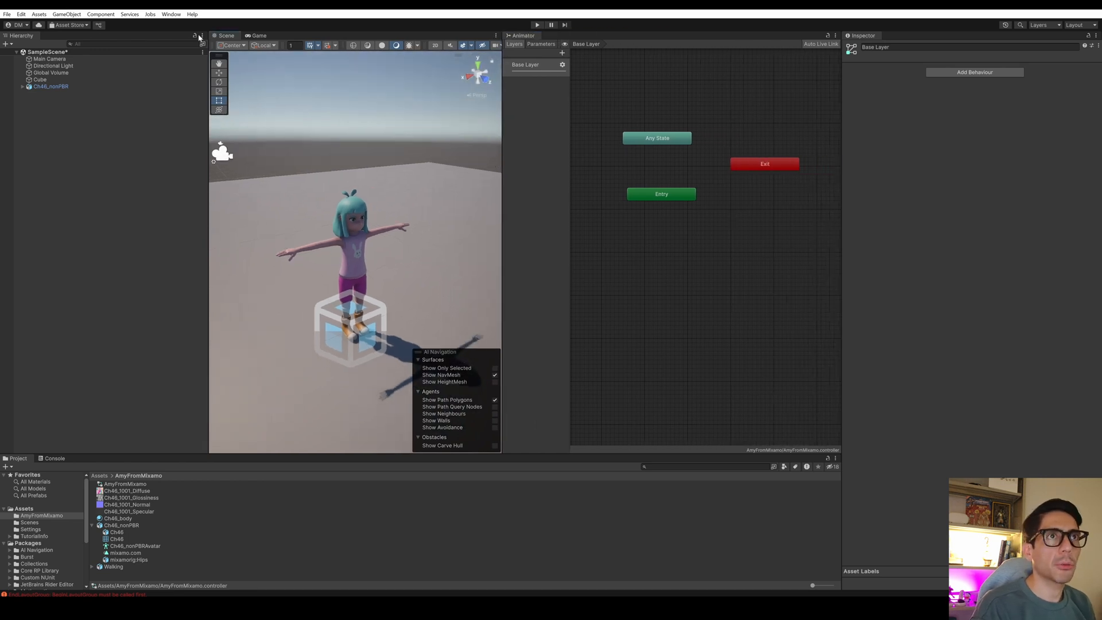
pyautogui.moveTo(209, 147); pyautogui.dragTo(155, 139)
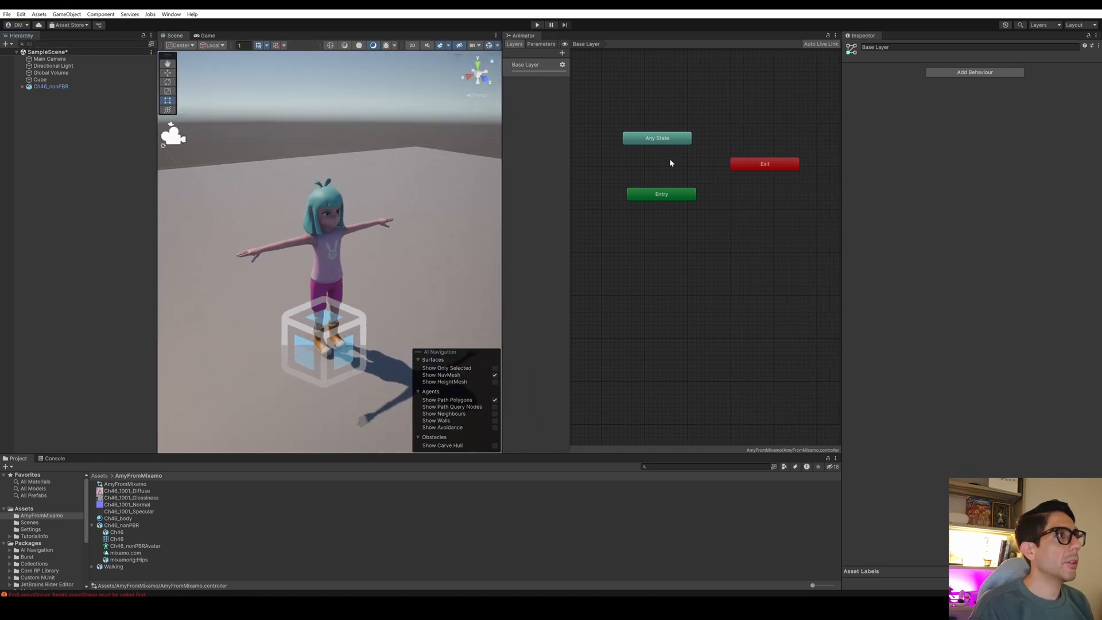
# Align the Entry node under Any State and create an empty state placed just below Entry
pyautogui.moveTo(679, 199); pyautogui.dragTo(674, 200)
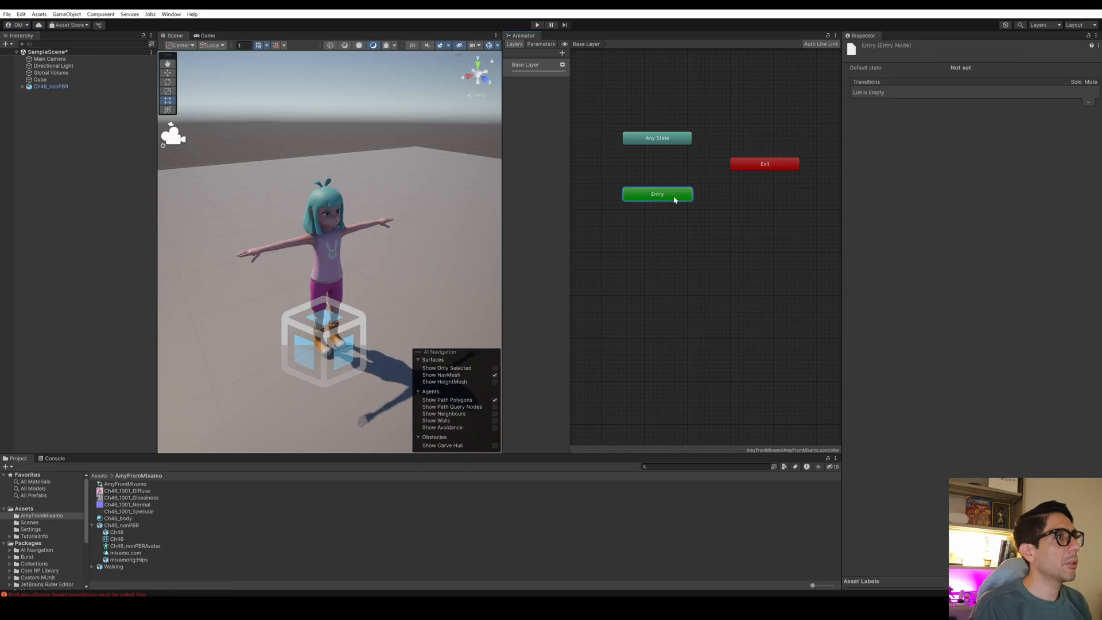
pyautogui.click(751, 229)
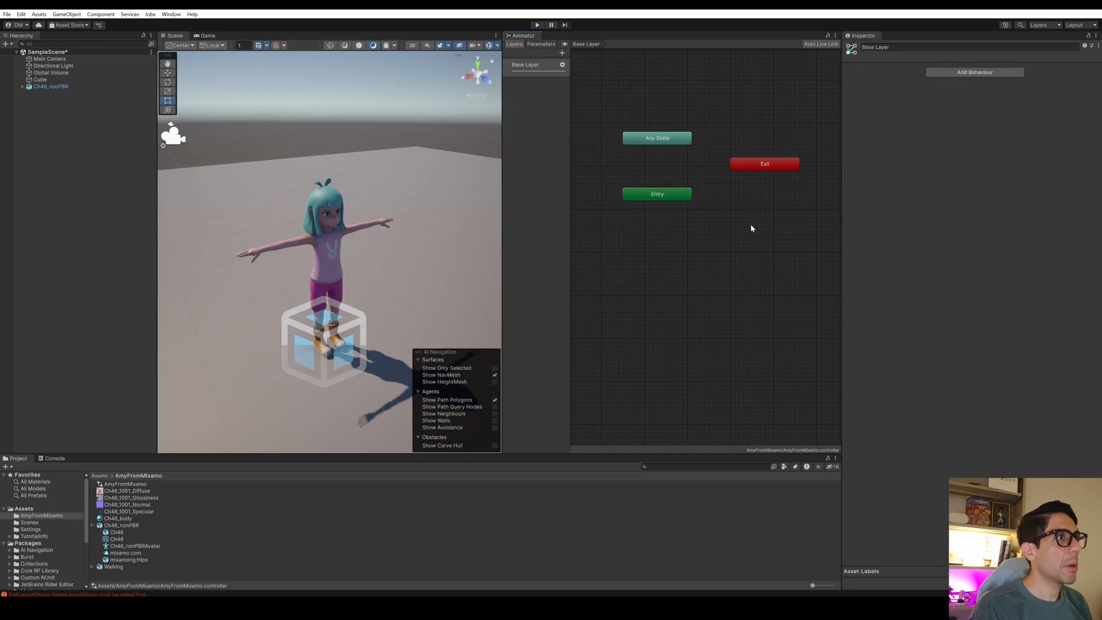
pyautogui.rightClick(714, 225)
pyautogui.moveTo(798, 241)
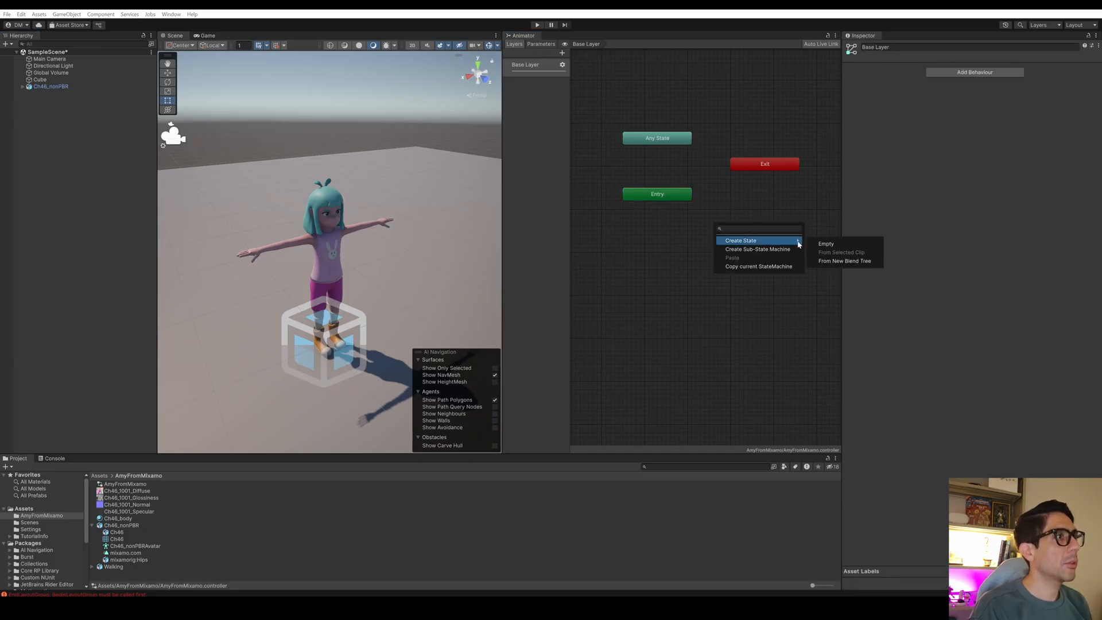
pyautogui.rightClick(673, 226)
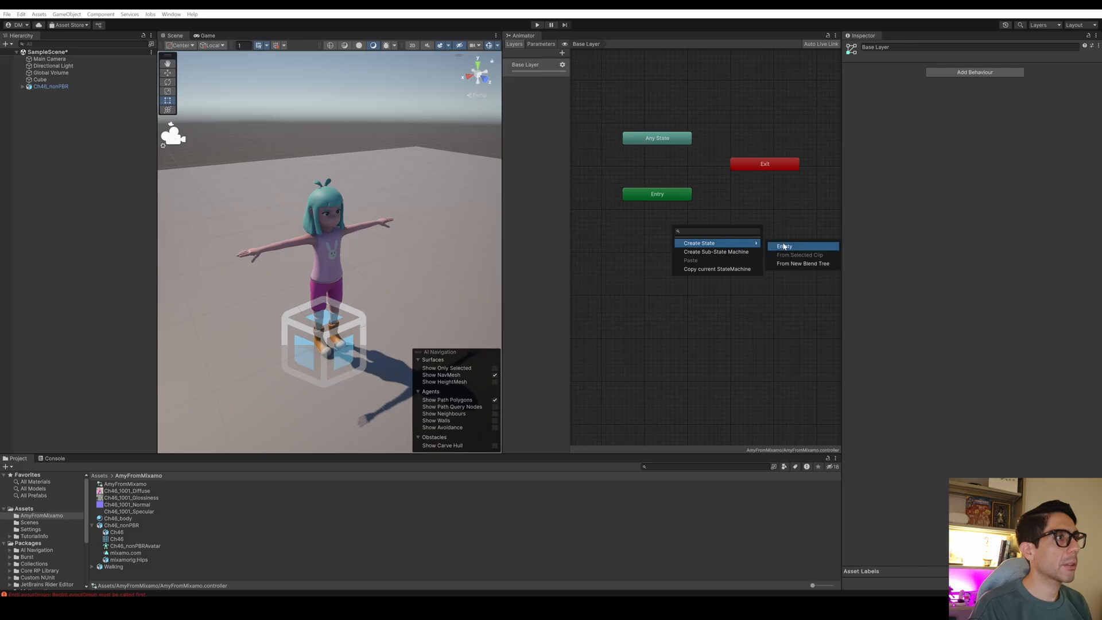
pyautogui.click(784, 246)
pyautogui.moveTo(730, 232); pyautogui.dragTo(673, 238)
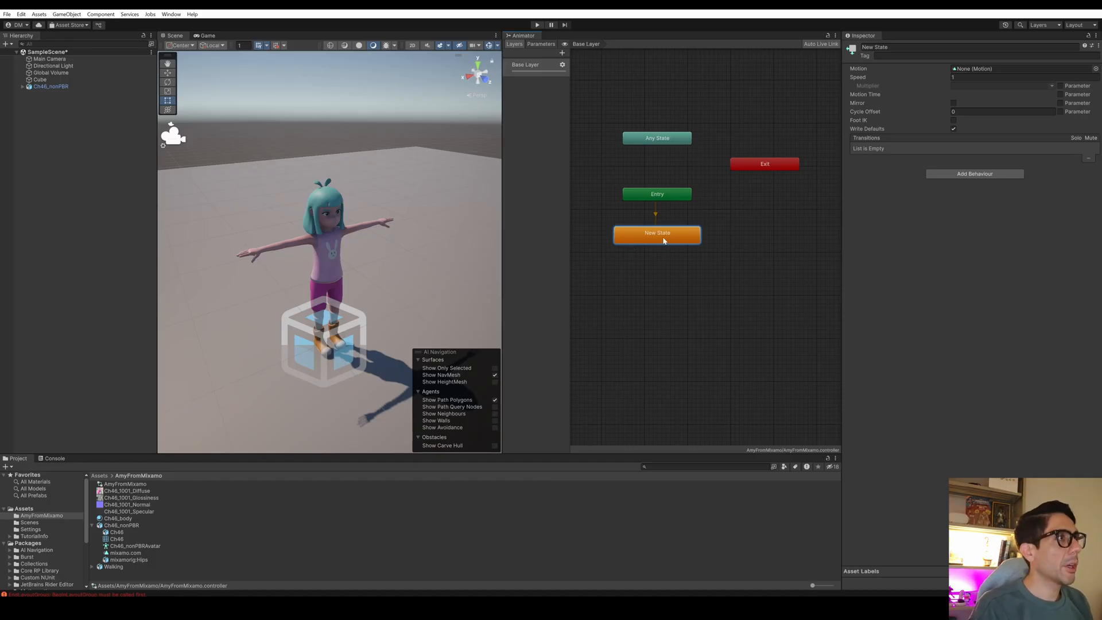
# Rename the new animator state as Walking
pyautogui.click(1000, 68)
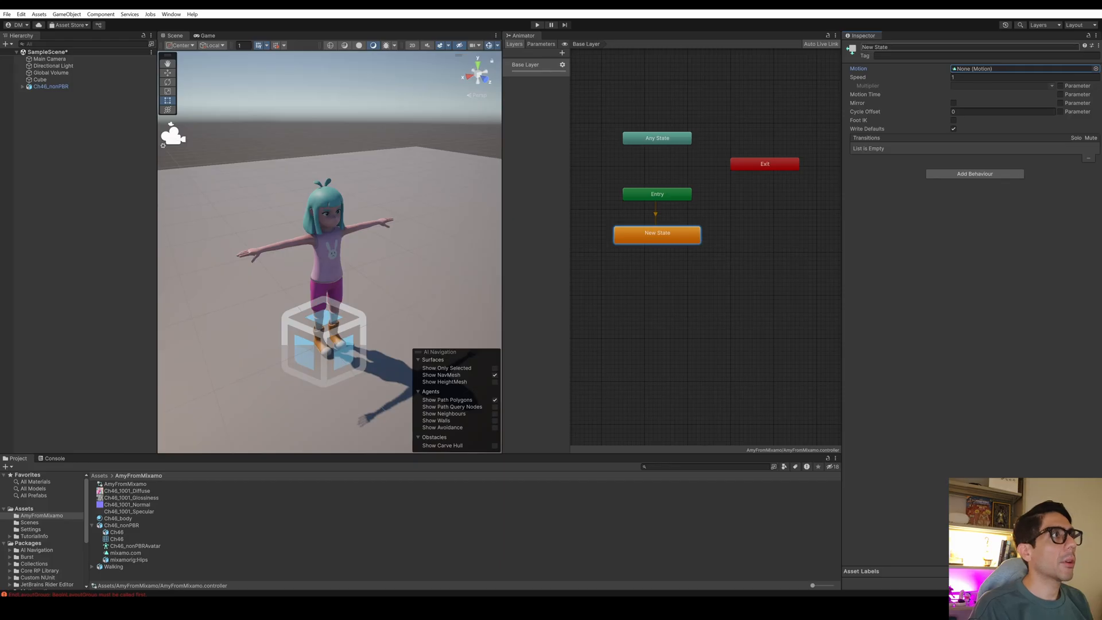
pyautogui.click(887, 47)
pyautogui.write('W')
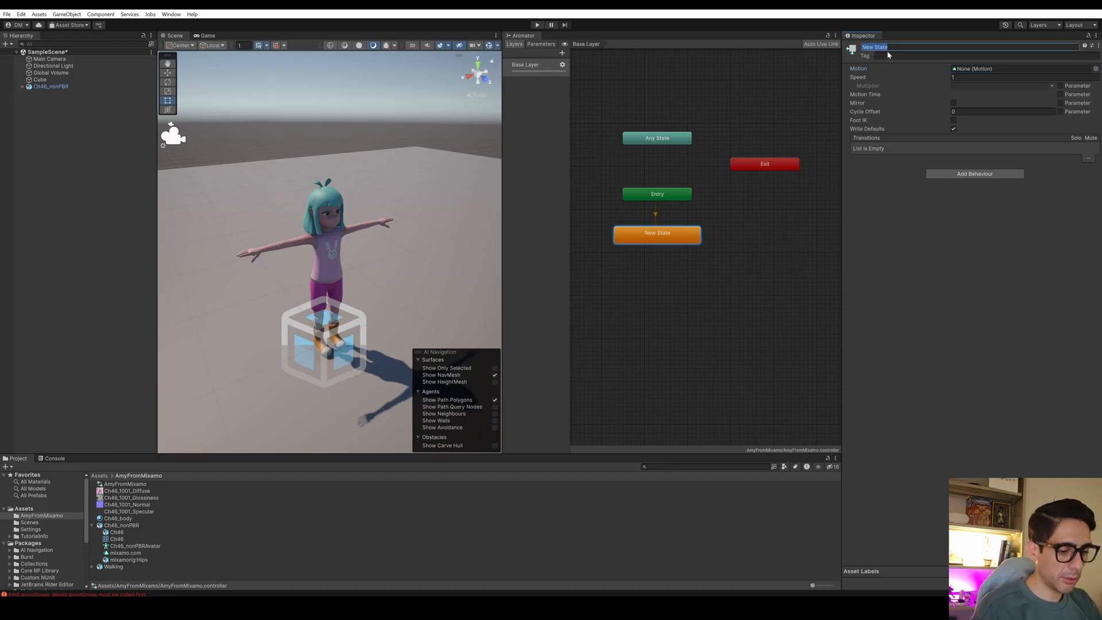
pyautogui.write('alking')
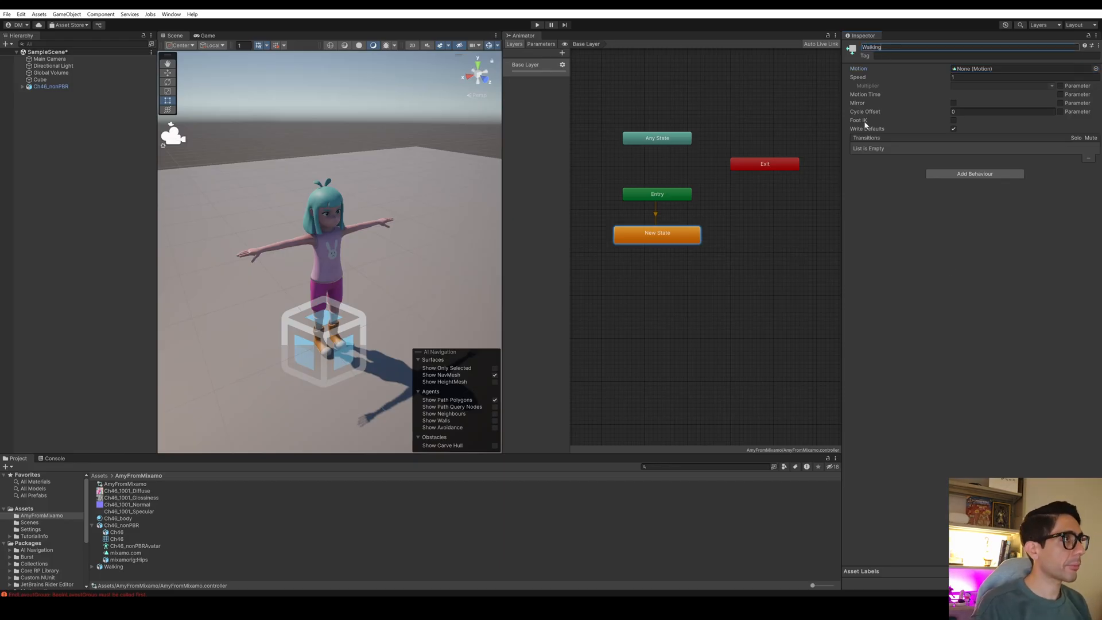
pyautogui.press('Return')
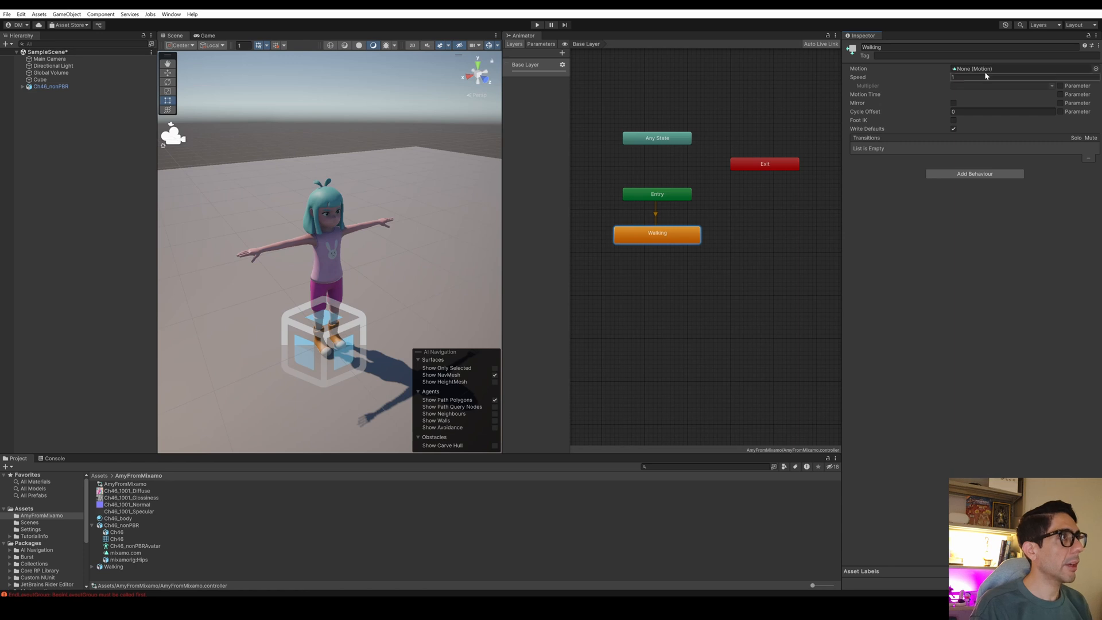
# Assign the mixamo.com clip contained in the Walking asset as the Walking state's motion
pyautogui.click(92, 566)
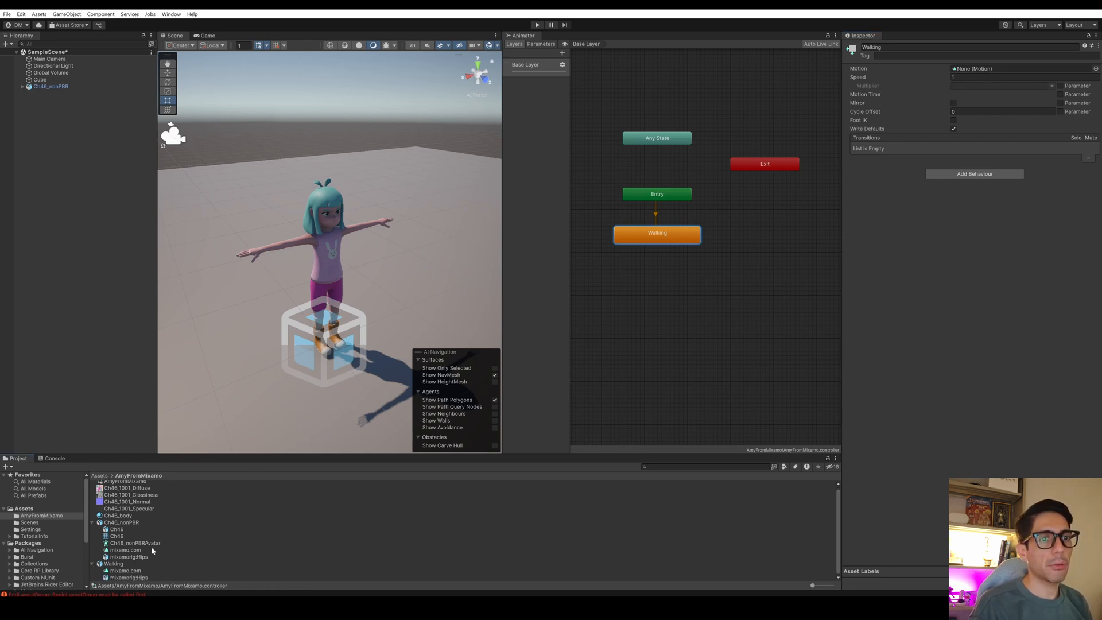
pyautogui.click(129, 571)
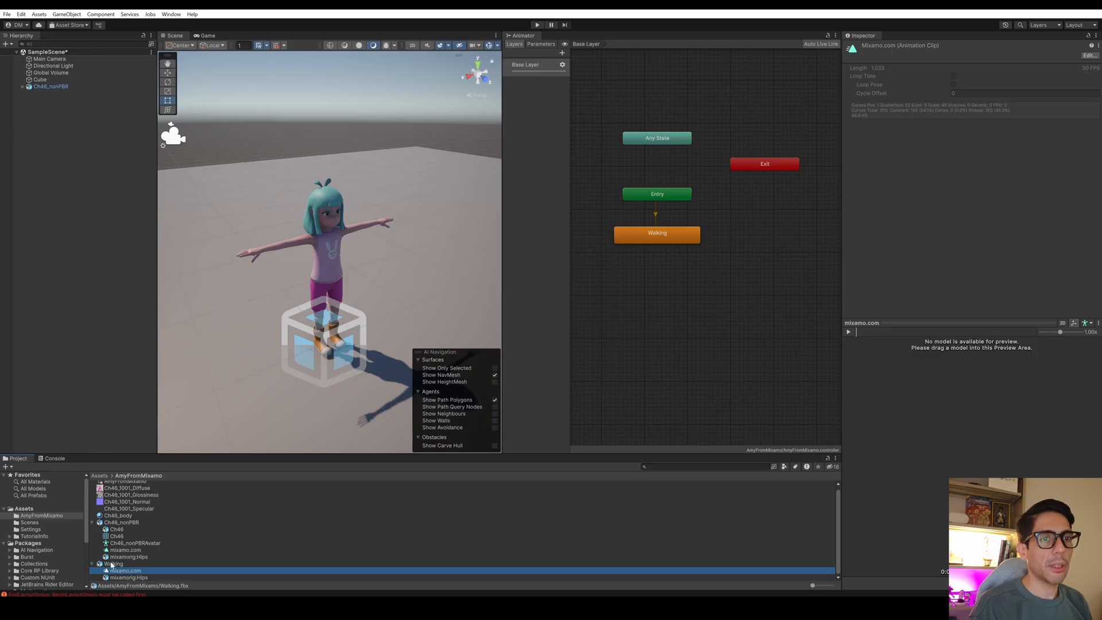
pyautogui.click(111, 564)
pyautogui.click(92, 563)
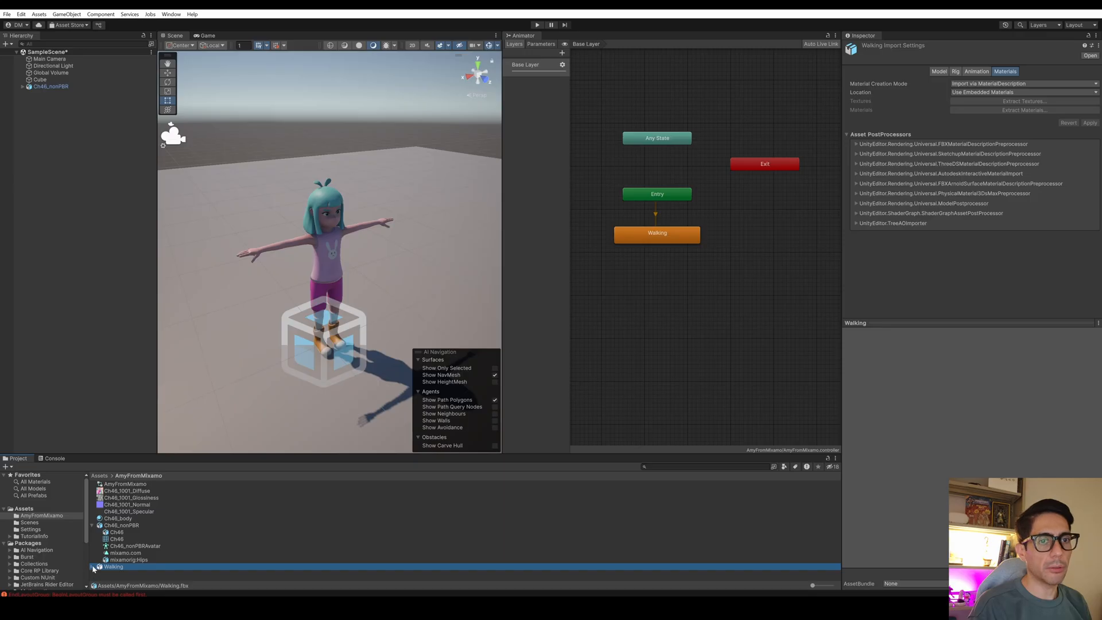
pyautogui.click(92, 566)
pyautogui.click(132, 572)
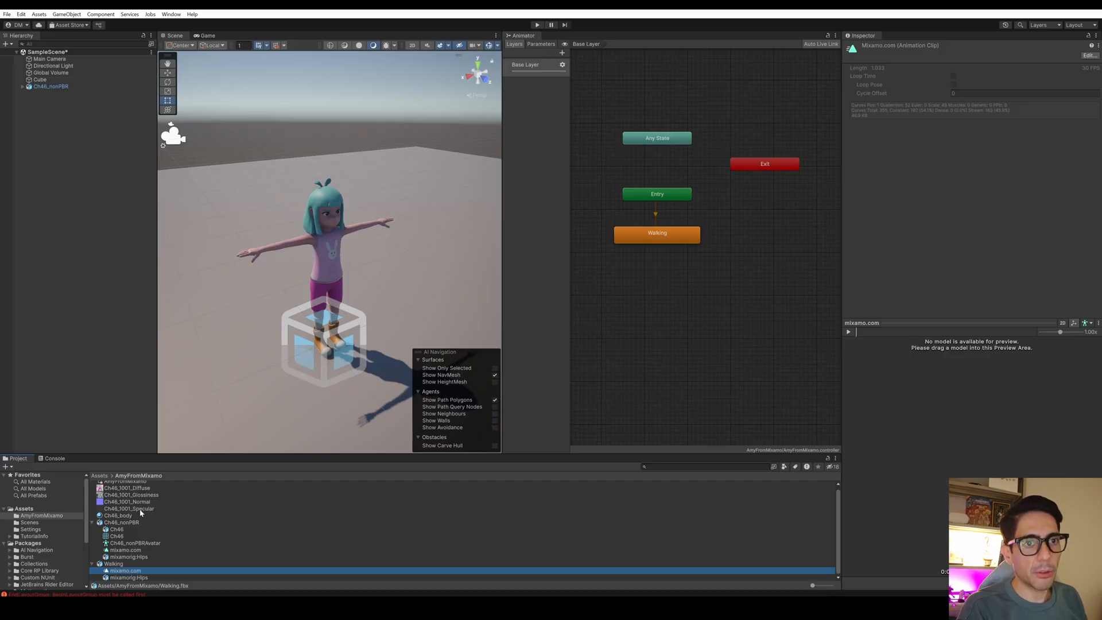
pyautogui.click(652, 244)
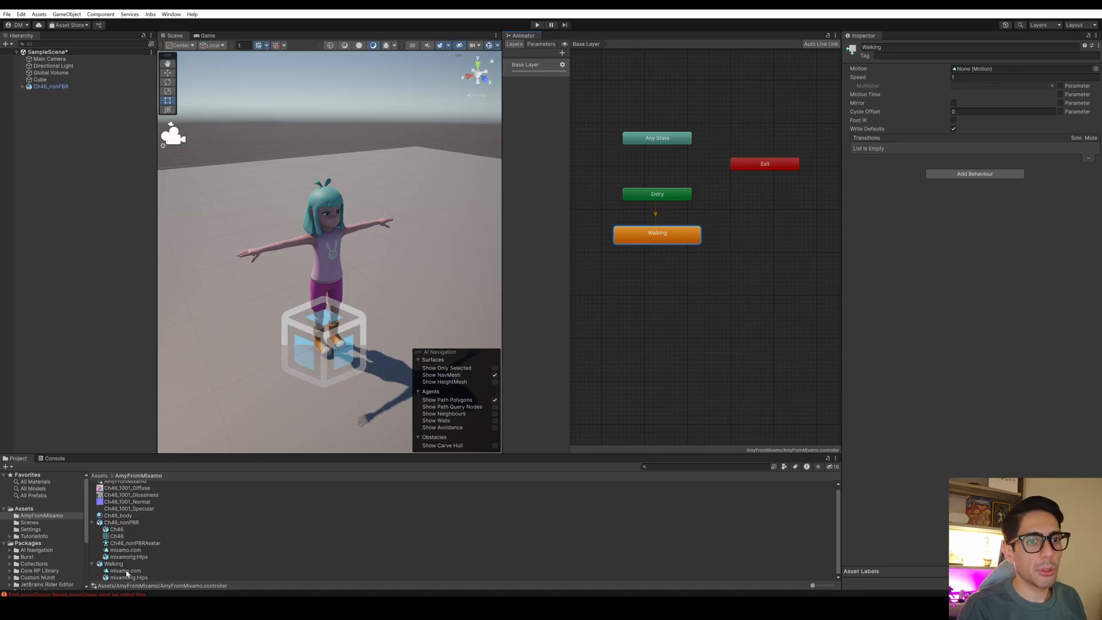
pyautogui.moveTo(126, 569); pyautogui.dragTo(973, 70)
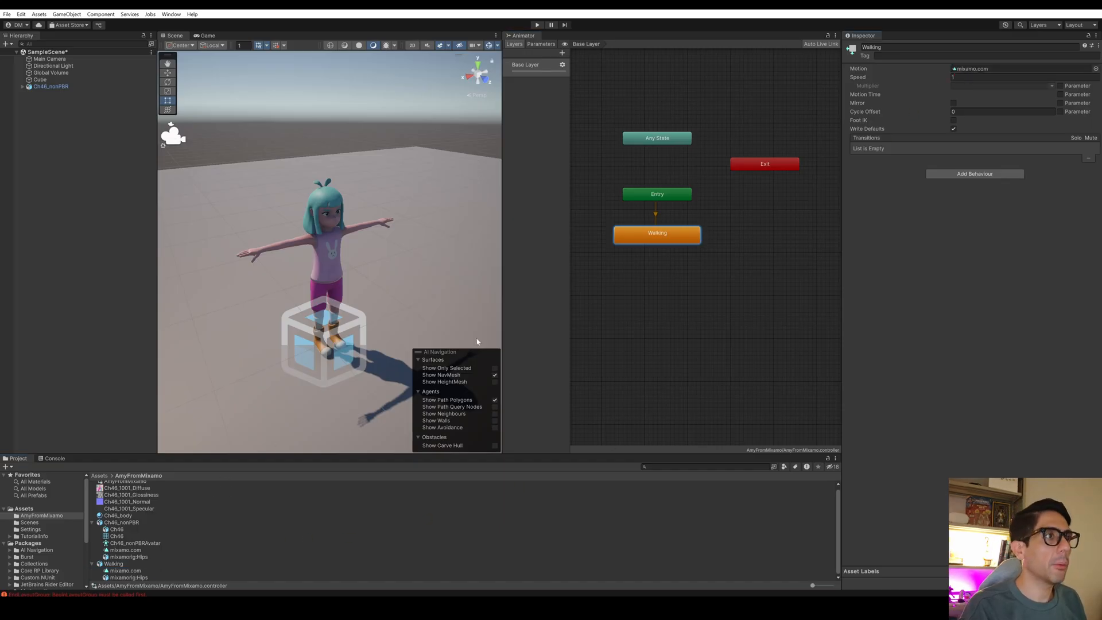
# Check which clip the Walking state's motion references and move the state slightly further below Entry
pyautogui.click(995, 69)
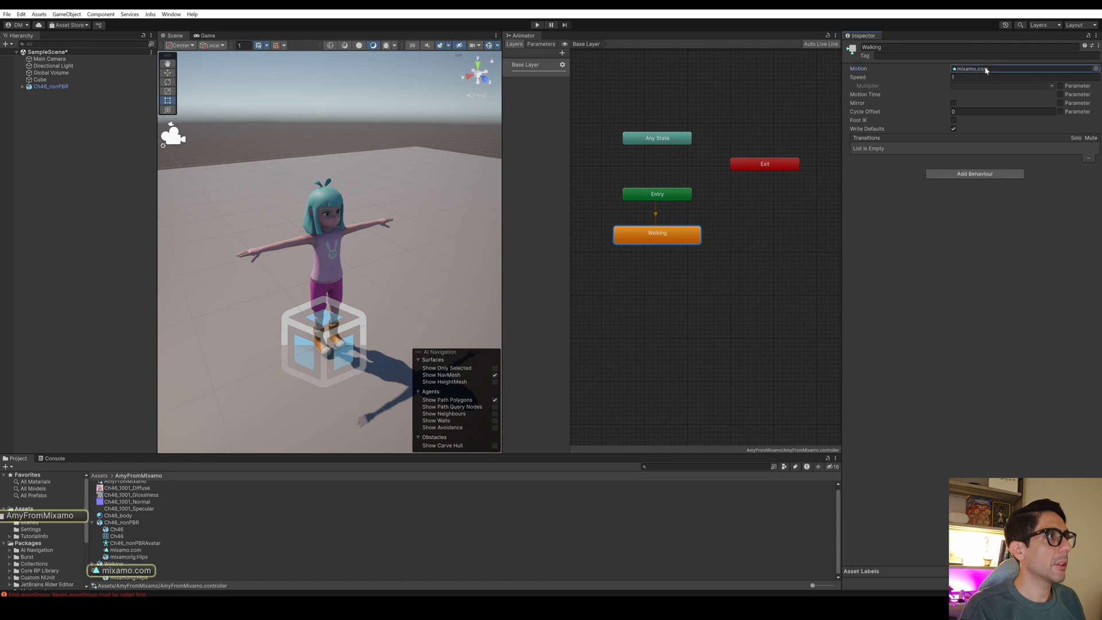
pyautogui.click(123, 571)
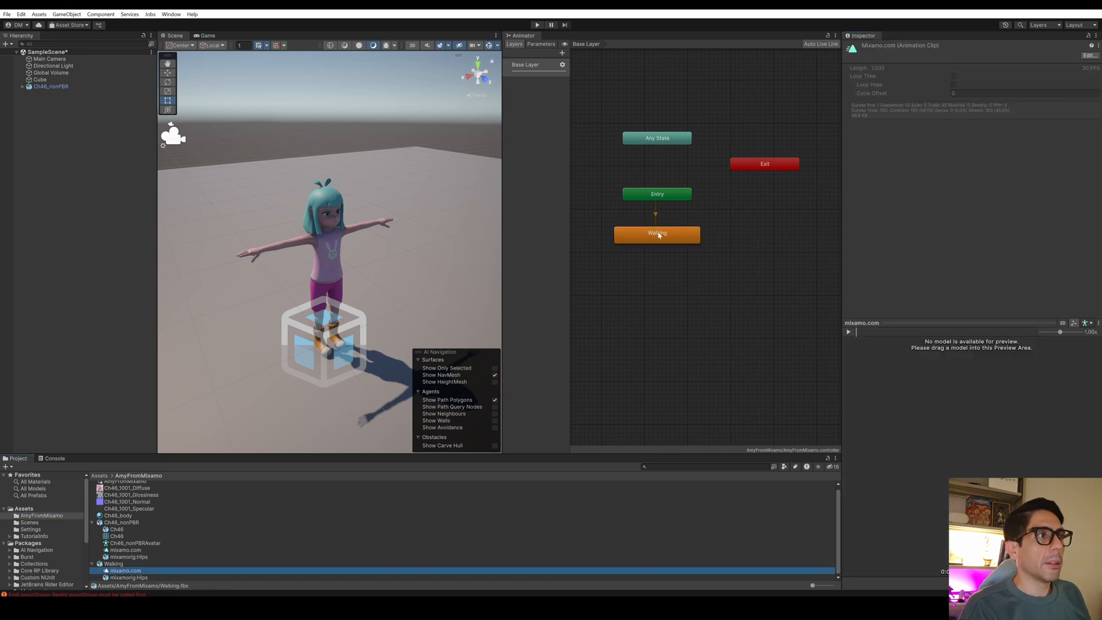
pyautogui.moveTo(659, 234); pyautogui.dragTo(661, 251)
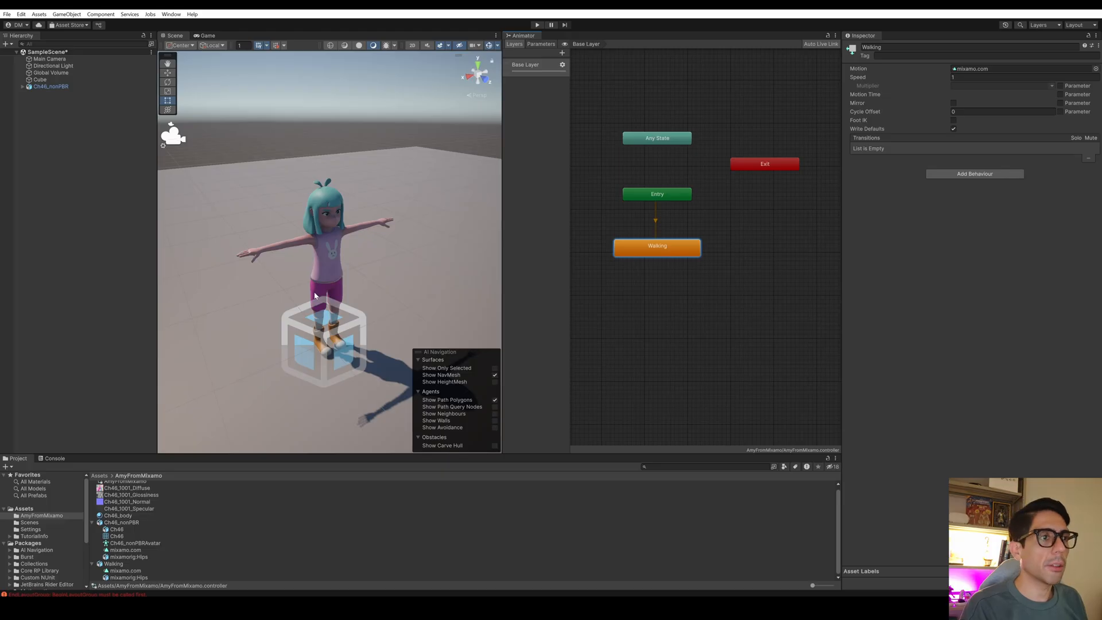
# Assign the AmyFromMixamo controller to the Animator component of Ch46_nonPBR in the scene
pyautogui.click(23, 87)
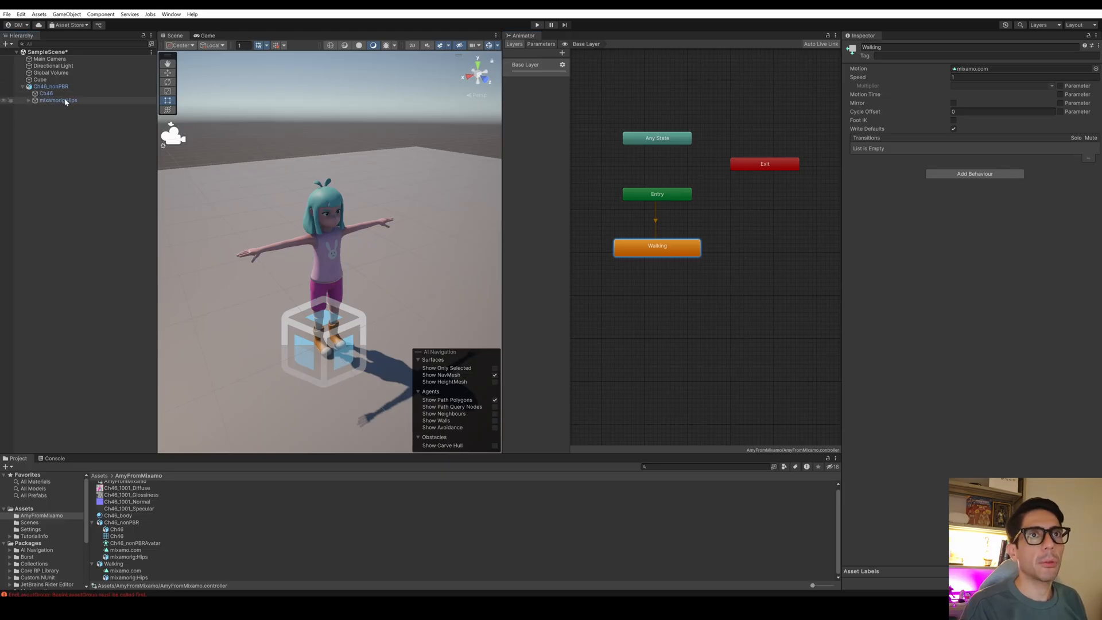
pyautogui.click(66, 87)
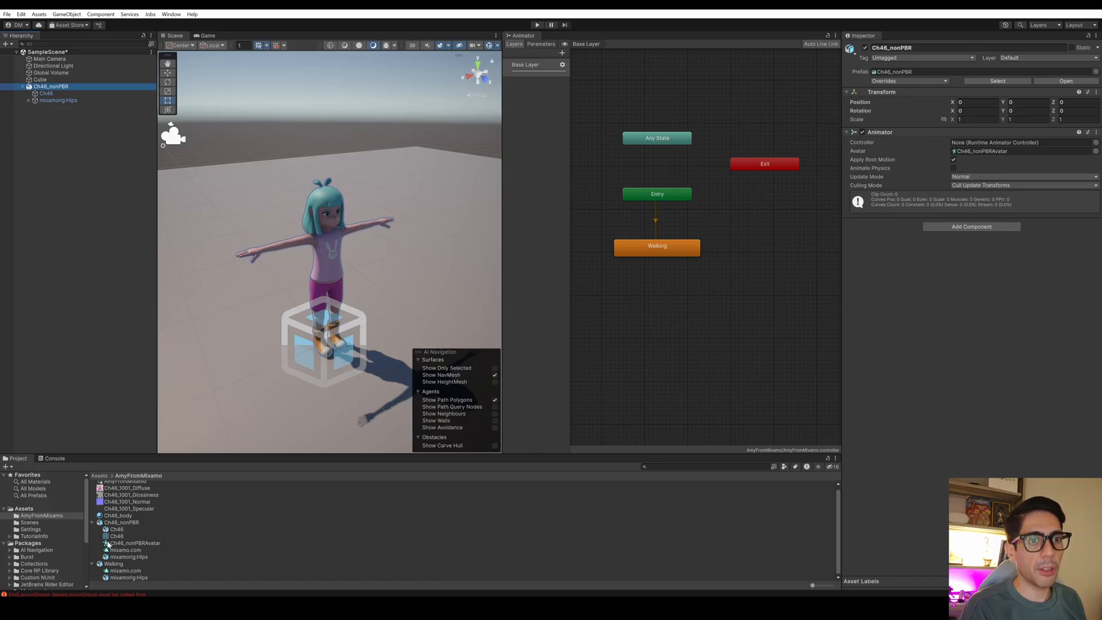
pyautogui.scroll(1, 166, 551)
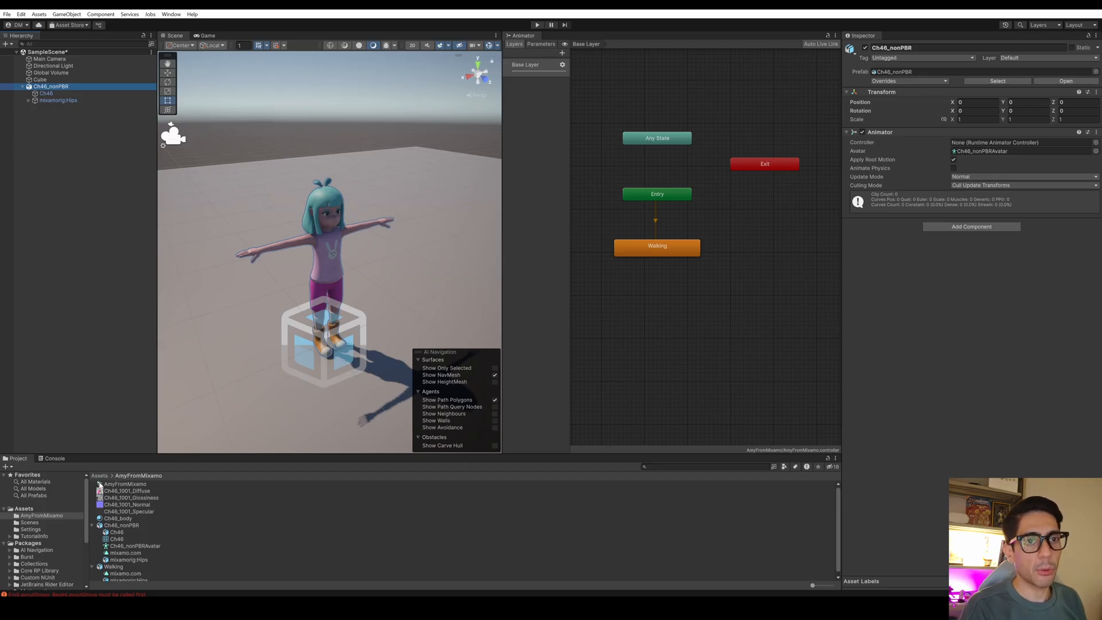
pyautogui.click(109, 486)
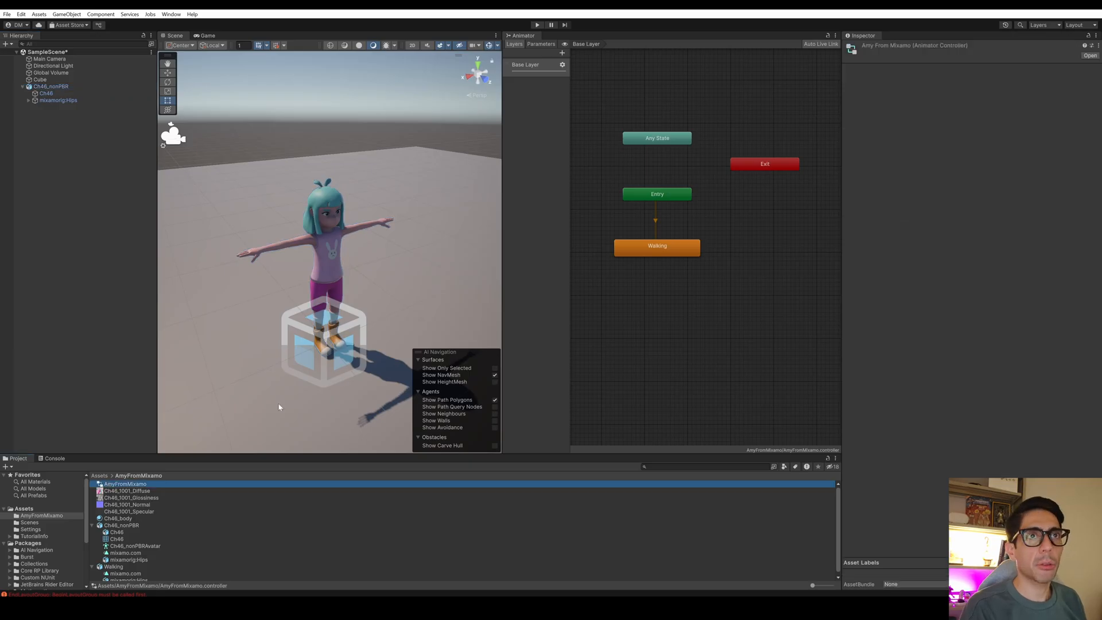
pyautogui.click(60, 88)
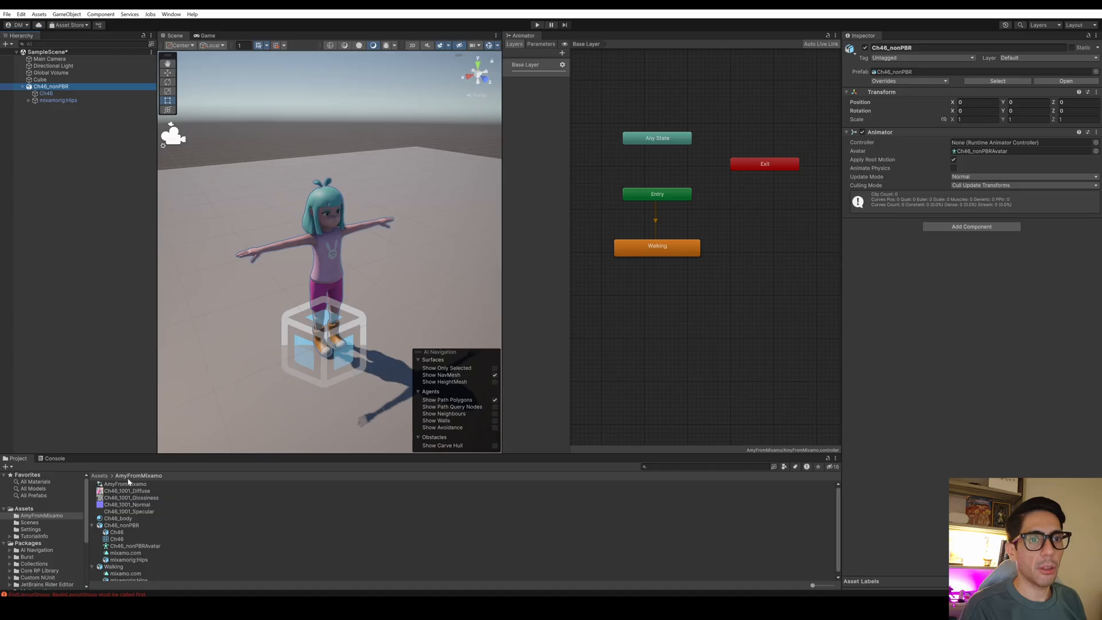
pyautogui.moveTo(129, 484); pyautogui.dragTo(1032, 142)
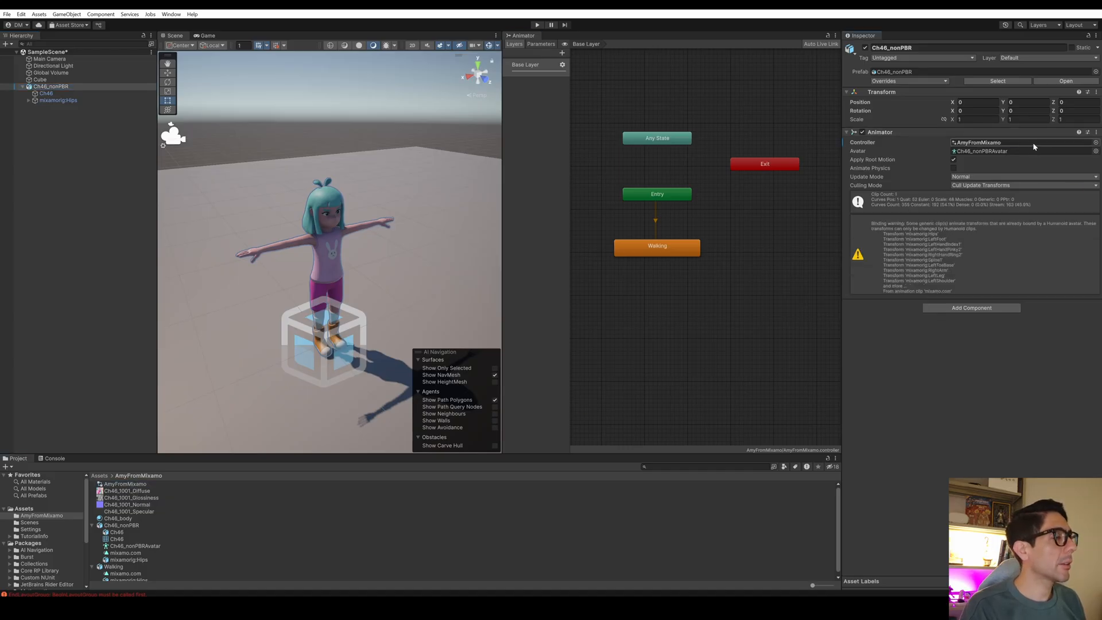
# Set the animation type of the Walking asset's rig to Humanoid in its import settings
pyautogui.click(117, 572)
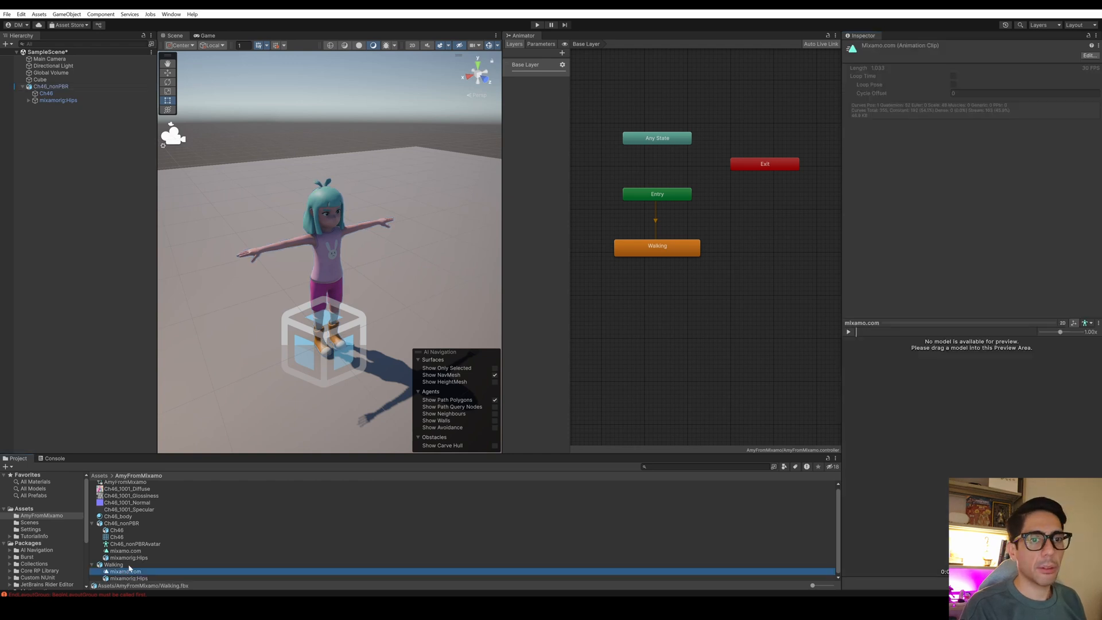
pyautogui.click(125, 565)
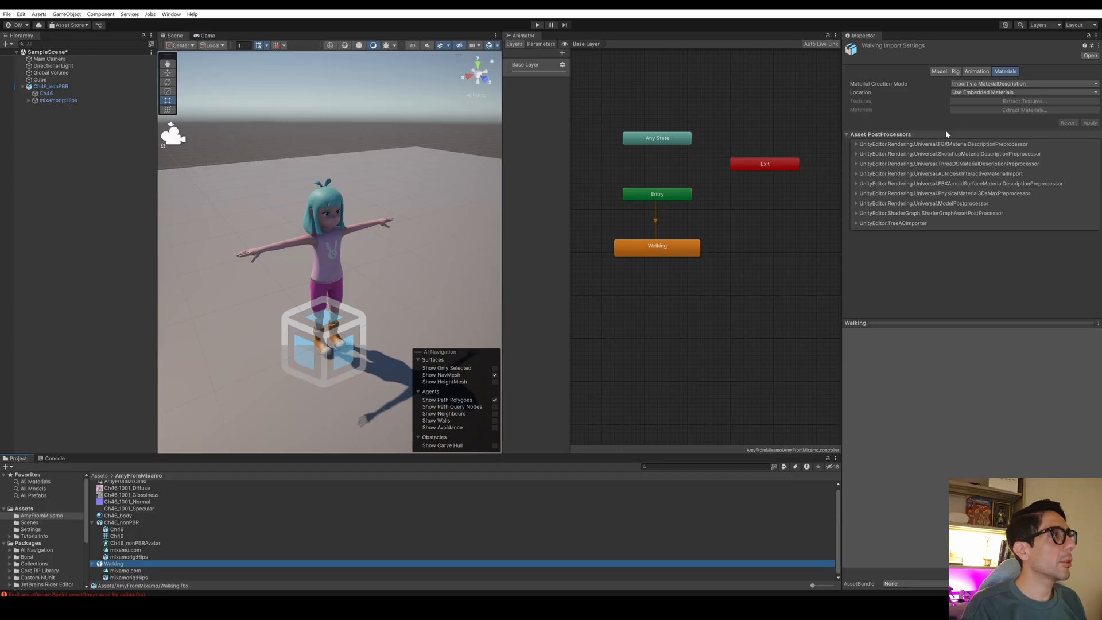
pyautogui.click(955, 71)
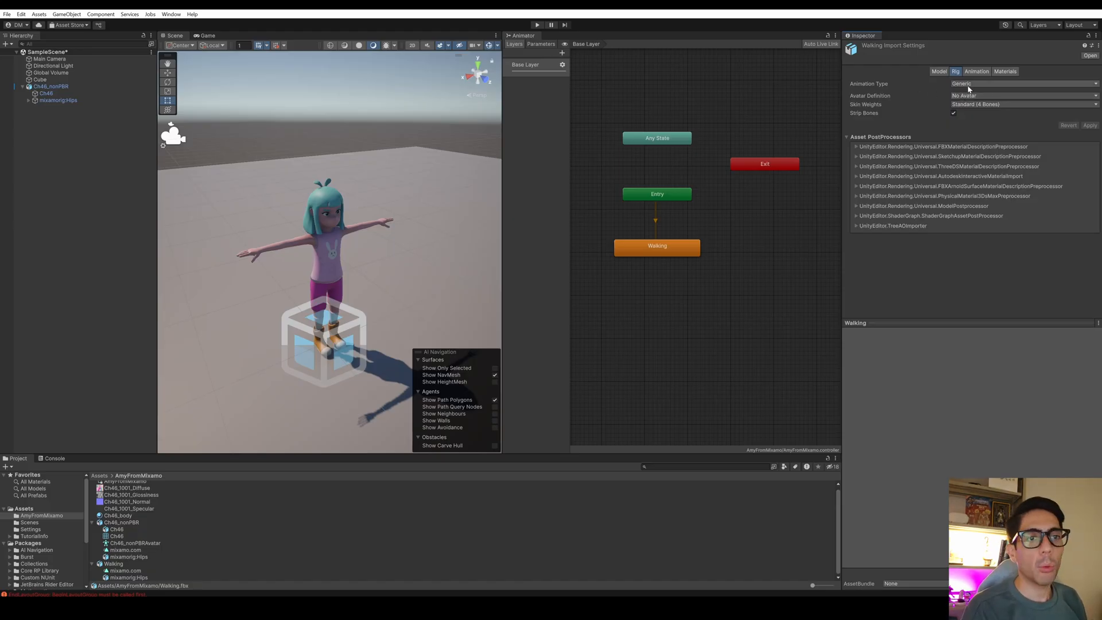
pyautogui.click(979, 84)
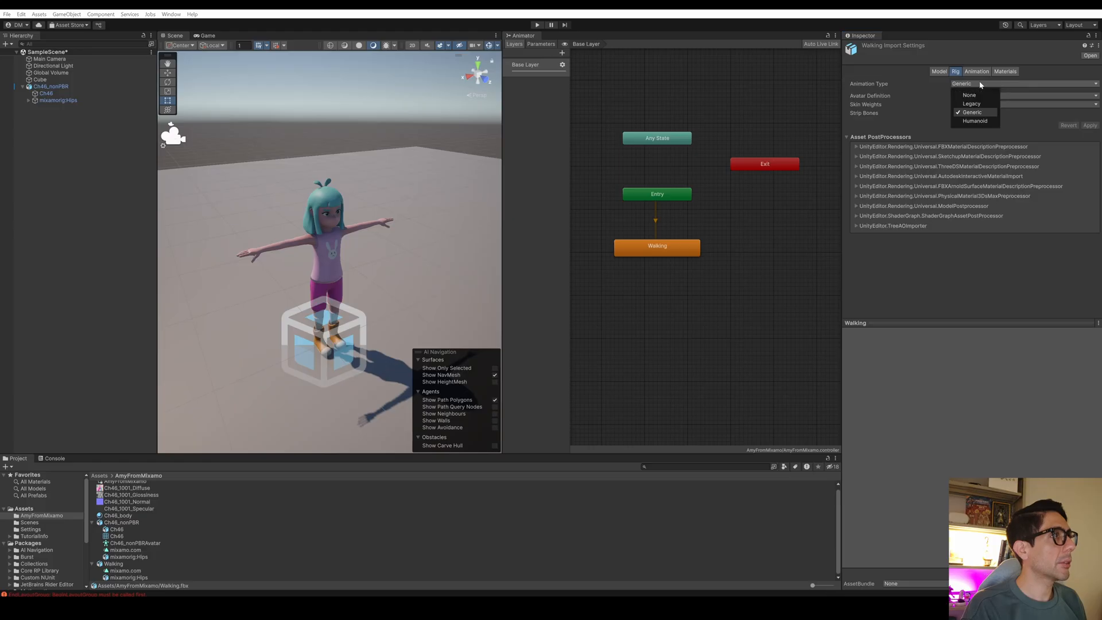
pyautogui.click(977, 121)
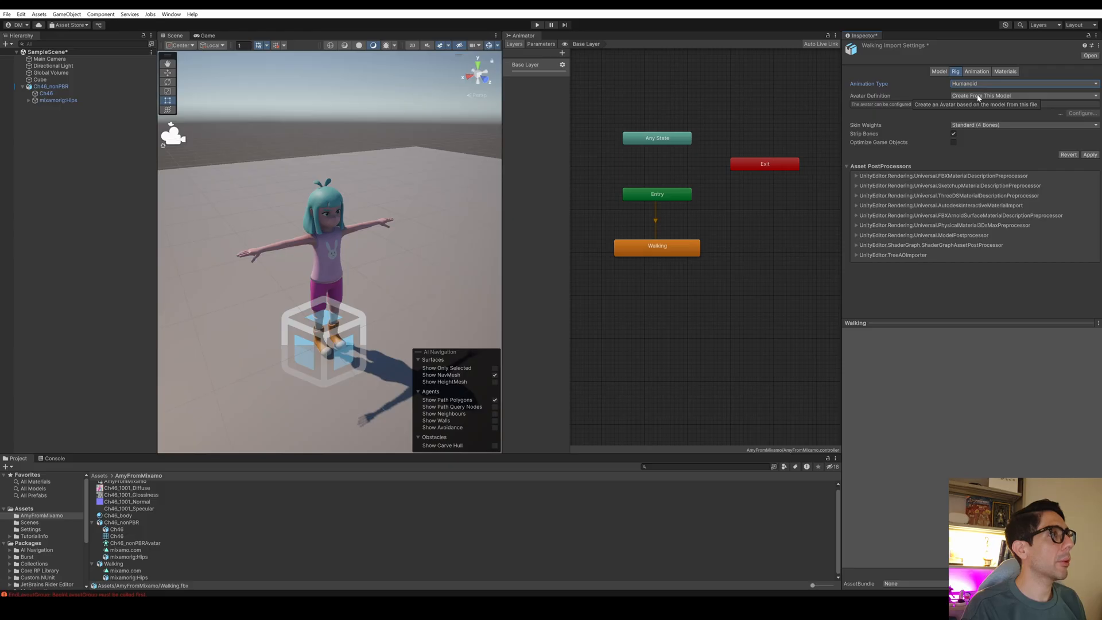
# Set the Walking rig's avatar definition to Copy From Other Avatar with Ch46_nonPBRAvatar as source, and apply the import settings
pyautogui.click(978, 97)
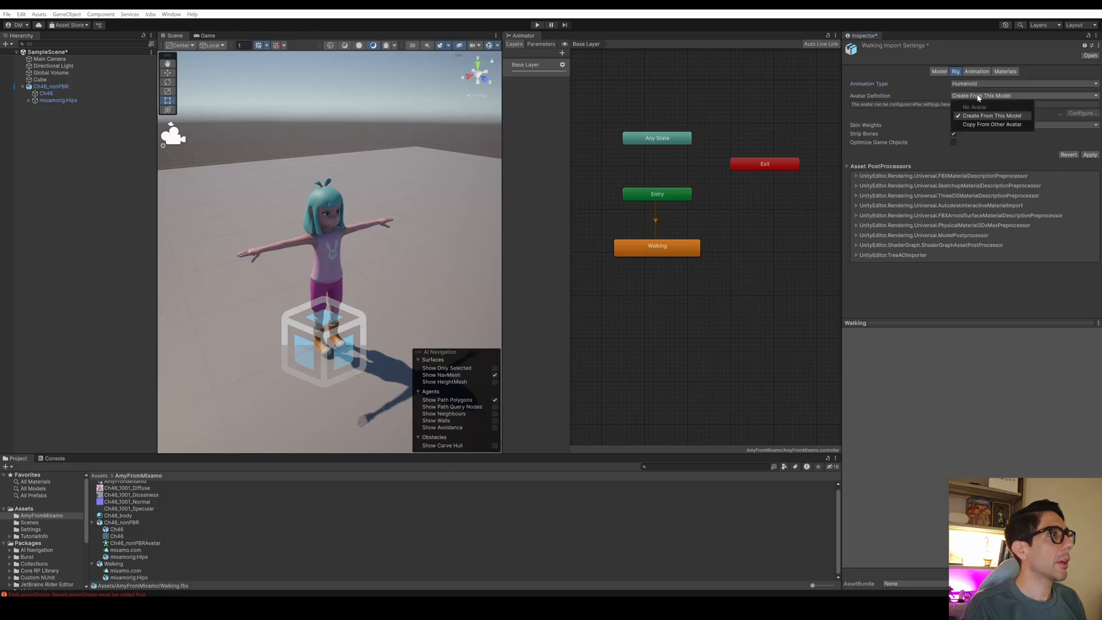
pyautogui.click(989, 125)
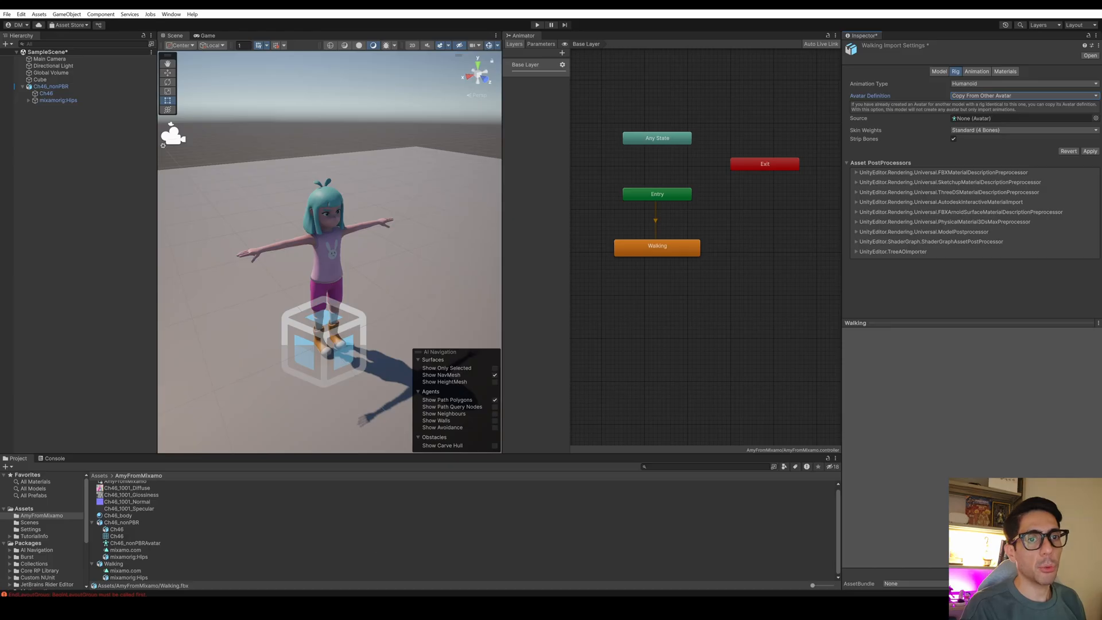
pyautogui.moveTo(141, 545); pyautogui.dragTo(981, 123)
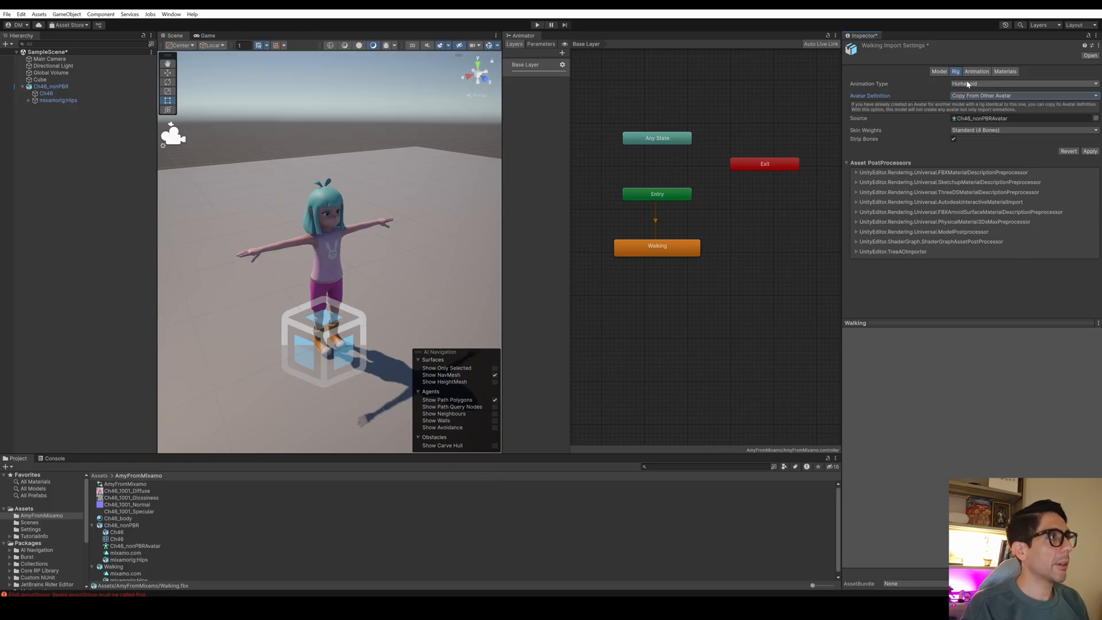
pyautogui.click(1088, 151)
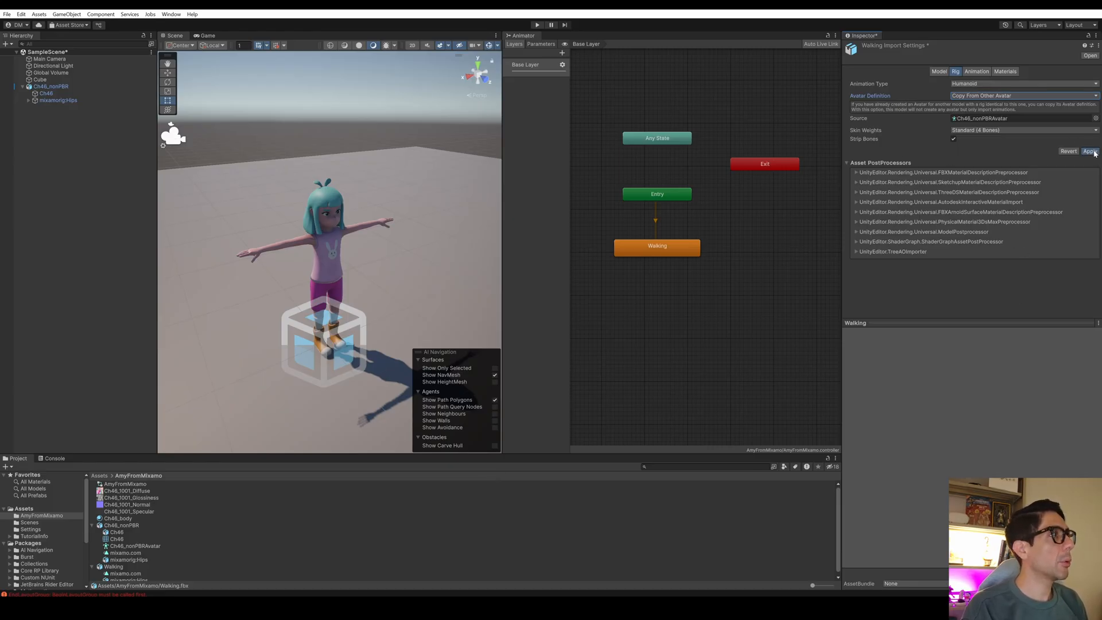
# Preview the mixamo.com clip in the Walking asset's animation import settings and look through its clip options
pyautogui.click(976, 71)
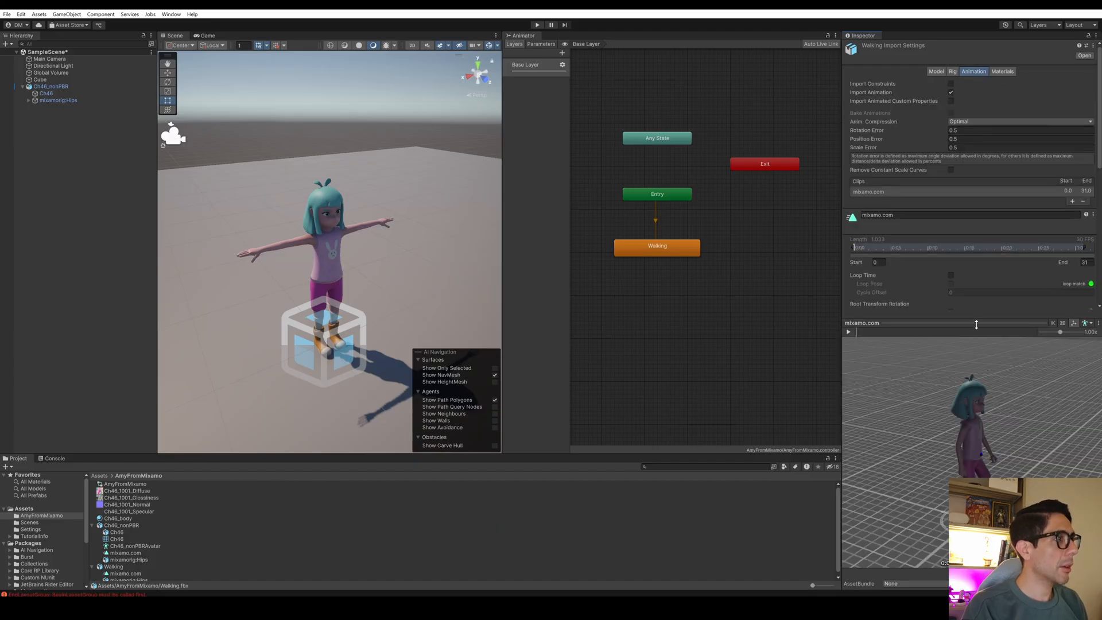
pyautogui.moveTo(976, 324)
pyautogui.mouseDown()
pyautogui.moveTo(974, 354)
pyautogui.moveTo(973, 303)
pyautogui.mouseUp()
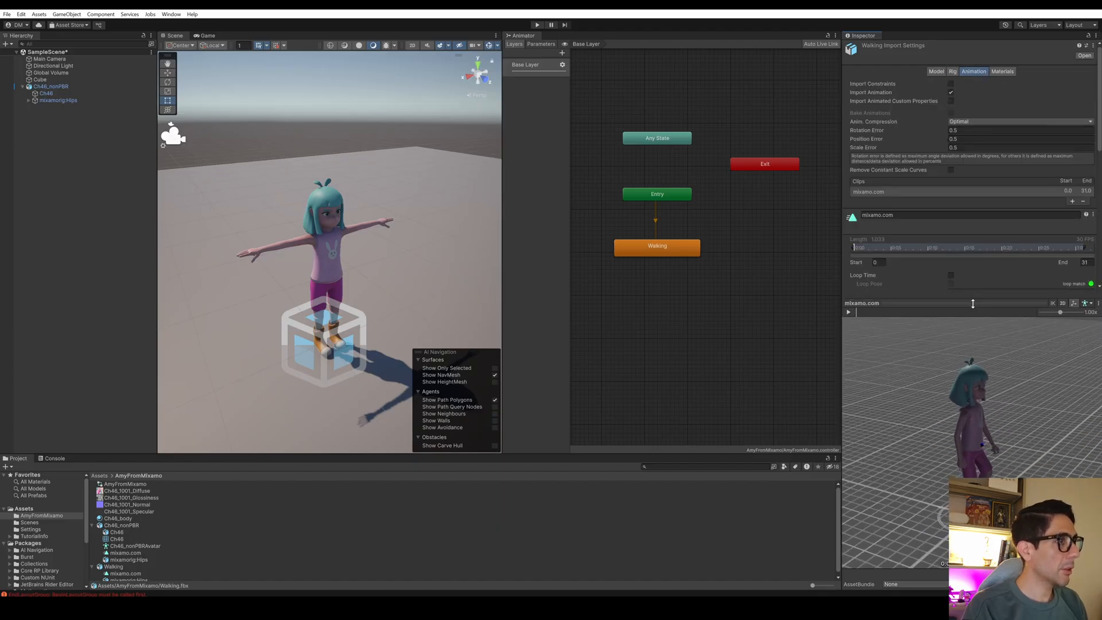
pyautogui.click(848, 312)
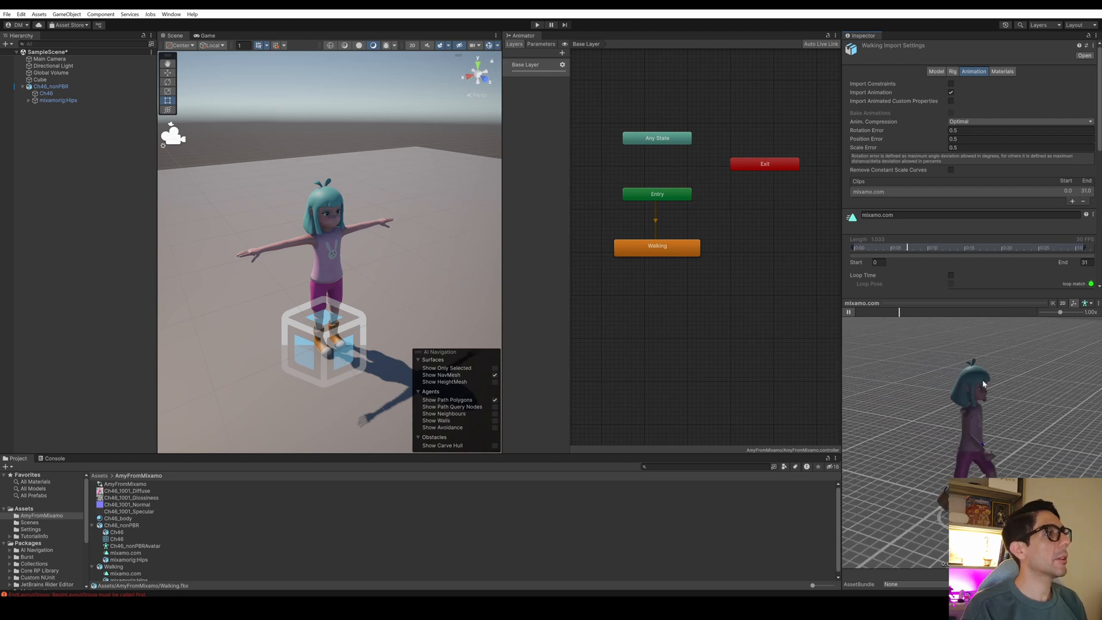
pyautogui.moveTo(949, 306); pyautogui.dragTo(955, 331)
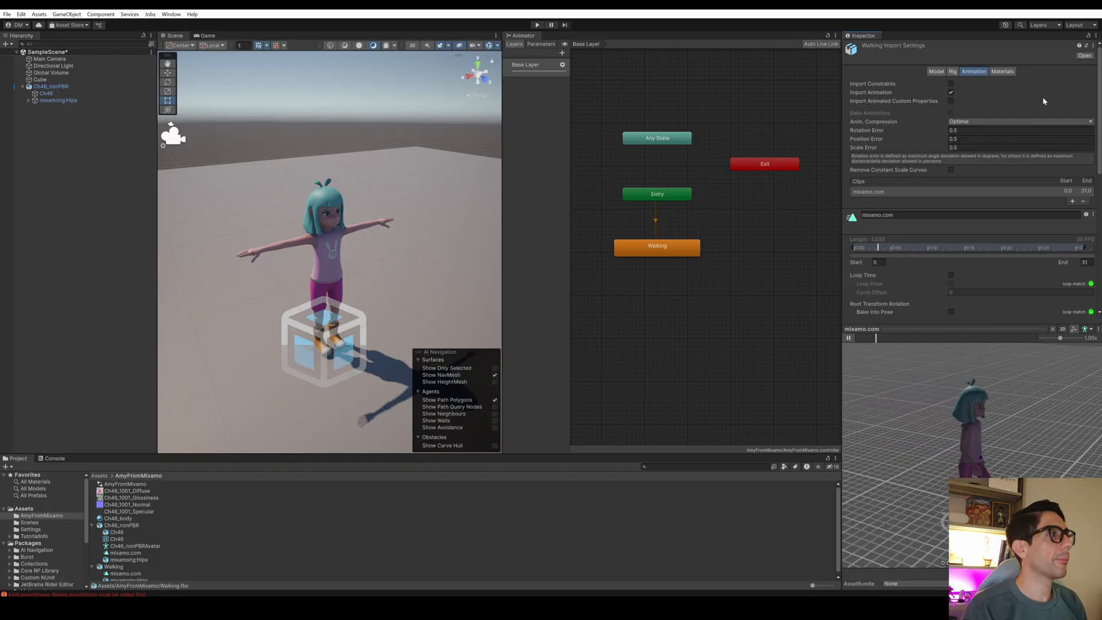
pyautogui.click(537, 25)
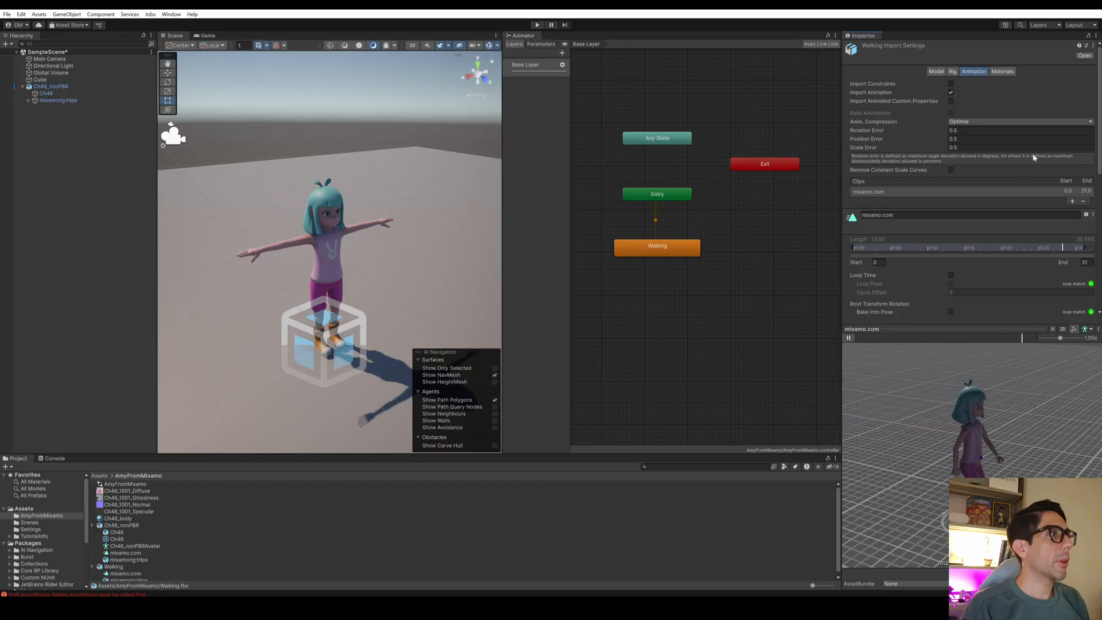
pyautogui.click(849, 338)
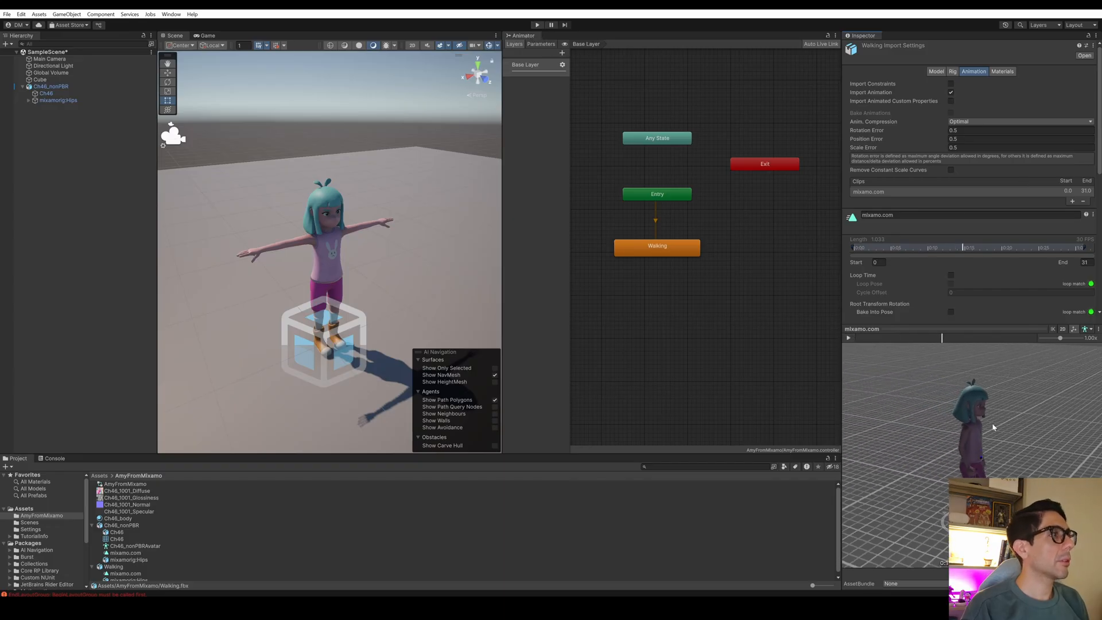
pyautogui.scroll(-8, 995, 277)
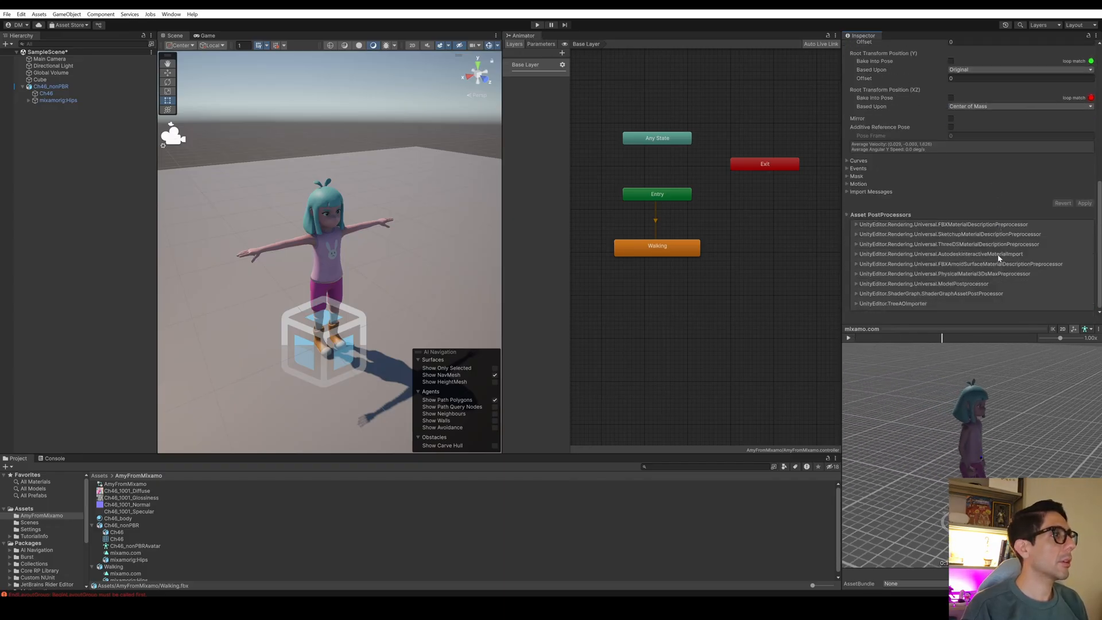
pyautogui.scroll(7, 1009, 250)
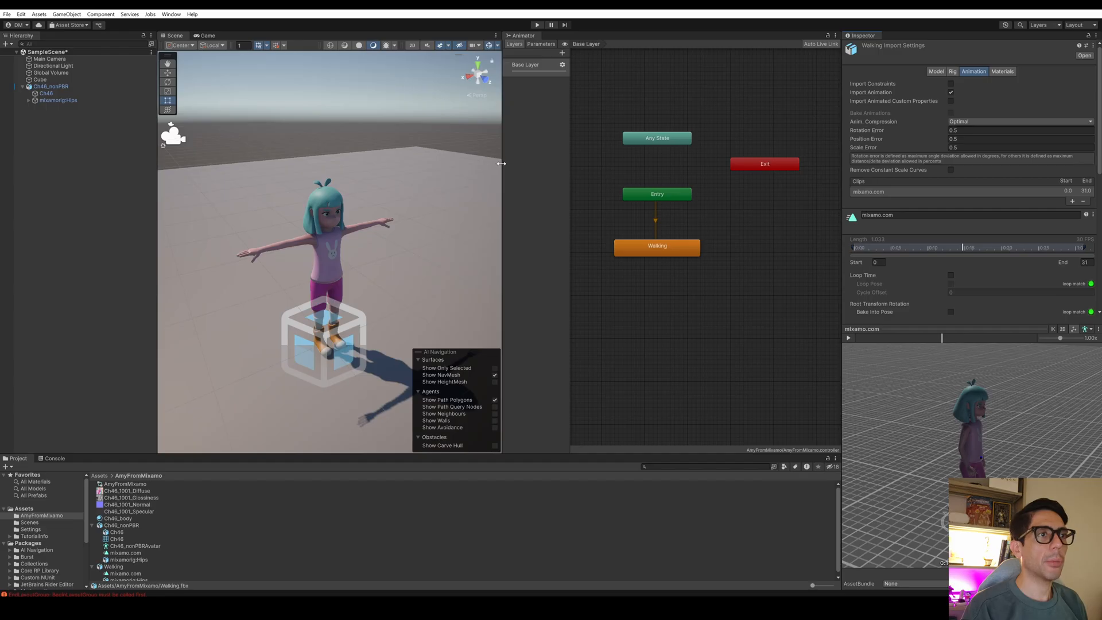
# Widen the scene view and run the scene to check Amy's walking animation in both the game and scene views
pyautogui.moveTo(501, 164); pyautogui.dragTo(547, 163)
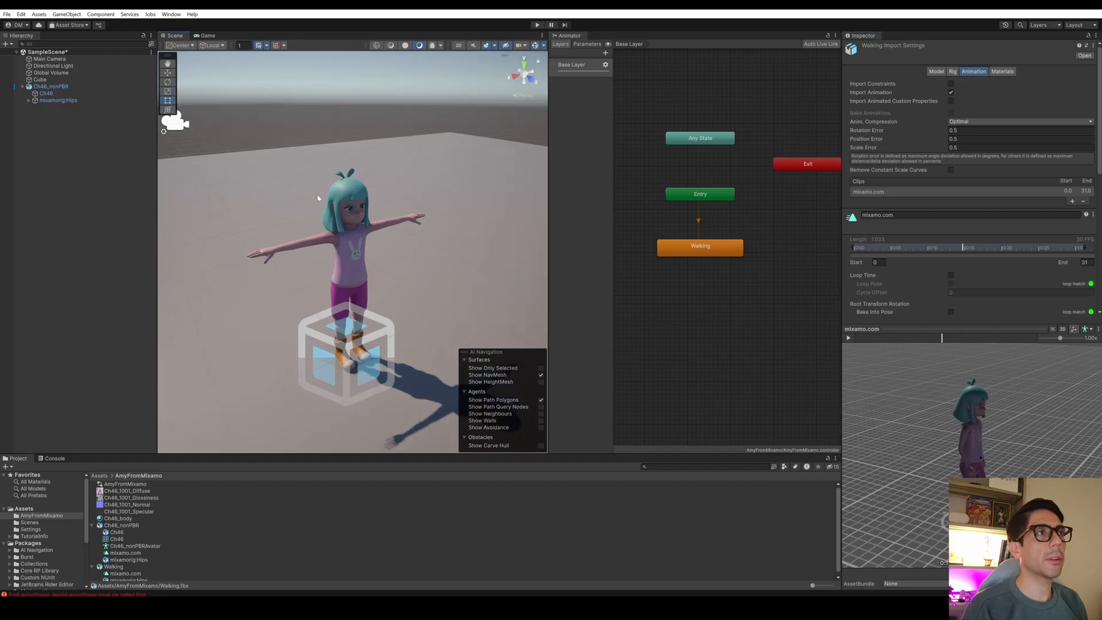
pyautogui.click(538, 25)
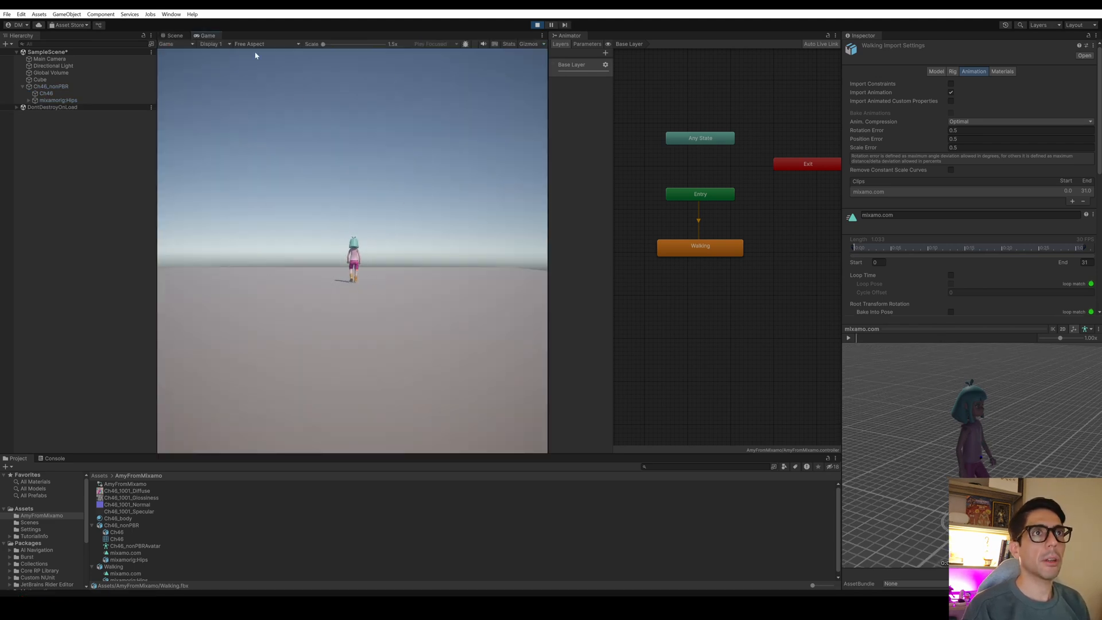
pyautogui.click(175, 36)
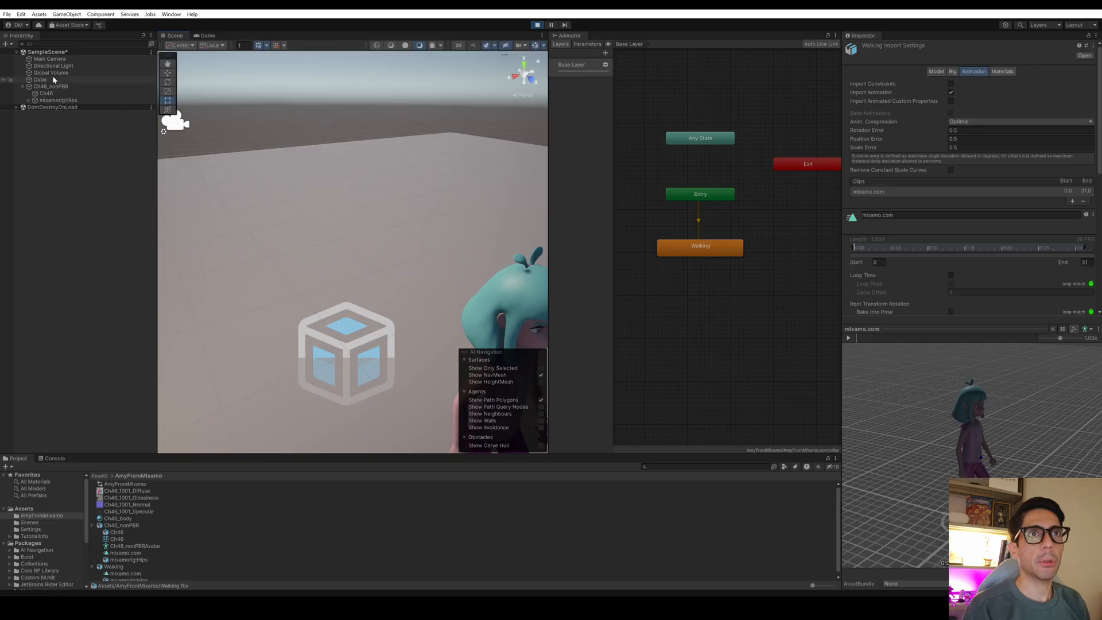
# Try moving Main Camera to about X -5.55, Z 2.58 and turning it toward Amy's side during play mode, and stop playing
pyautogui.click(49, 58)
pyautogui.scroll(-10, 320, 195)
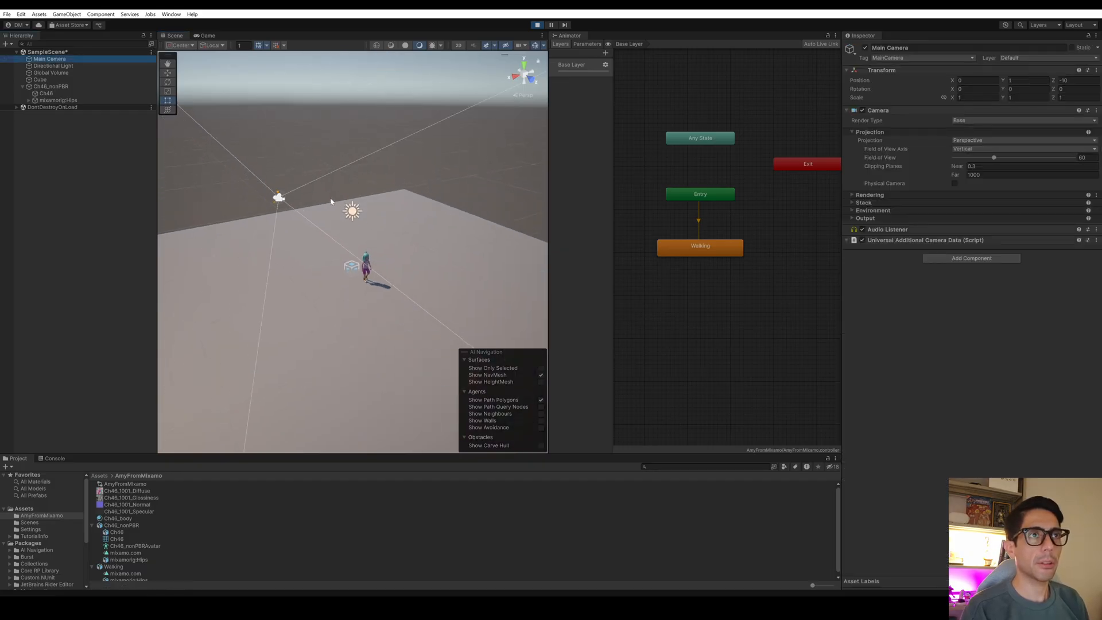
pyautogui.click(524, 60)
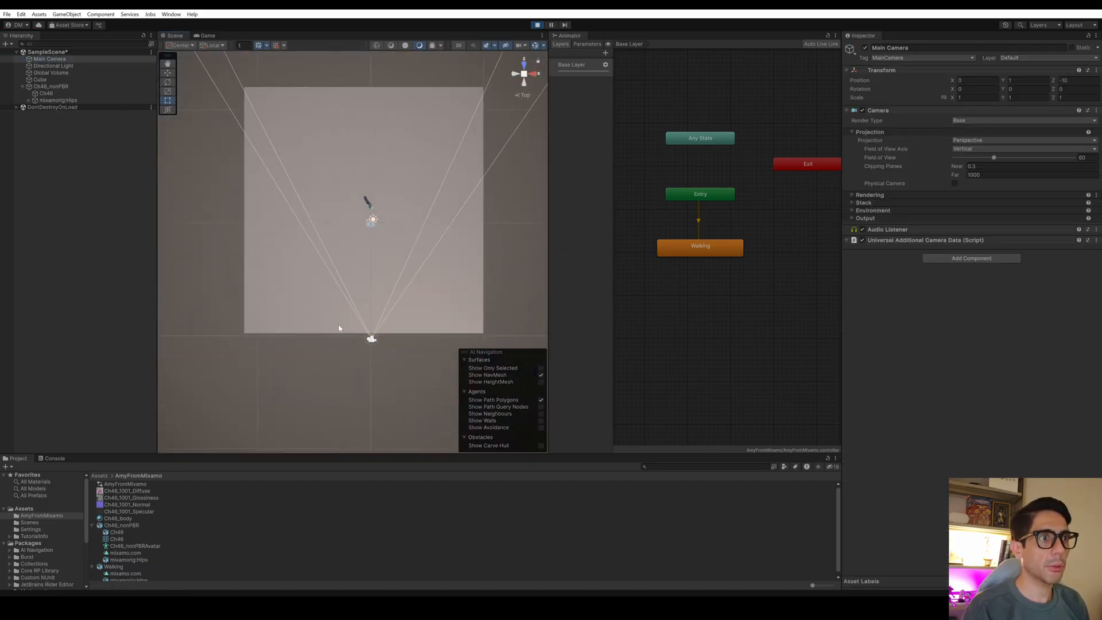
pyautogui.press('w')
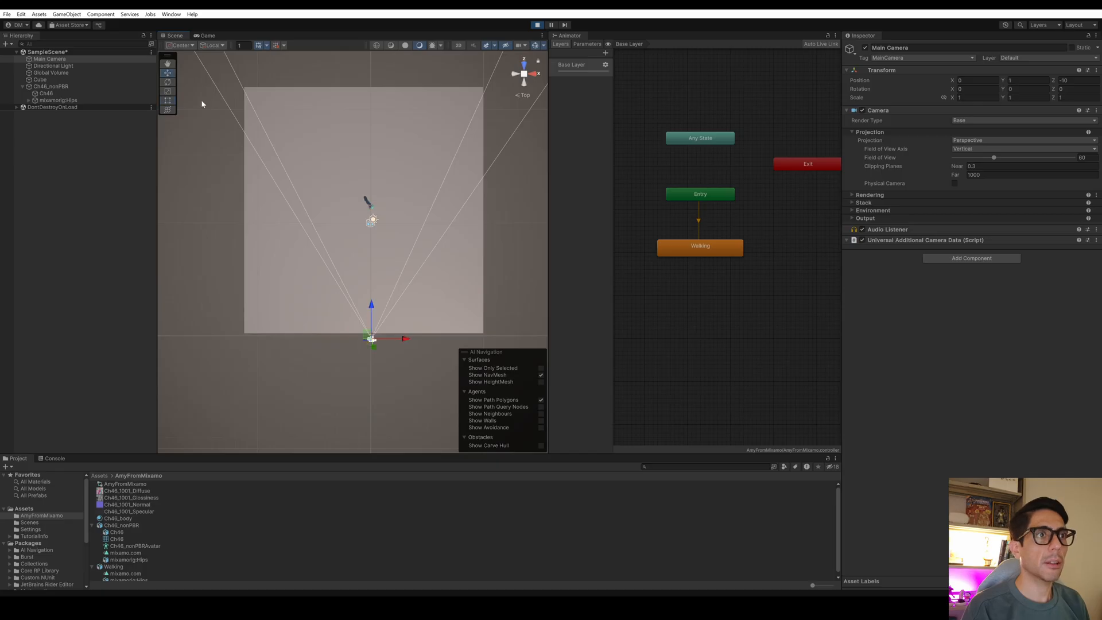
pyautogui.moveTo(371, 307); pyautogui.dragTo(284, 469)
pyautogui.press('e')
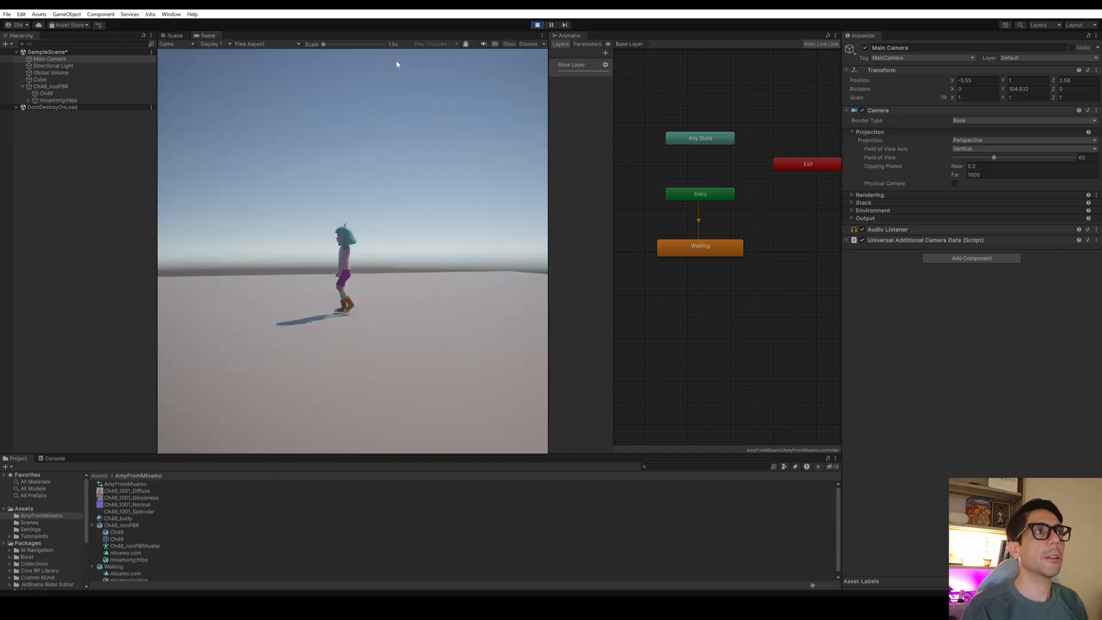
pyautogui.click(537, 25)
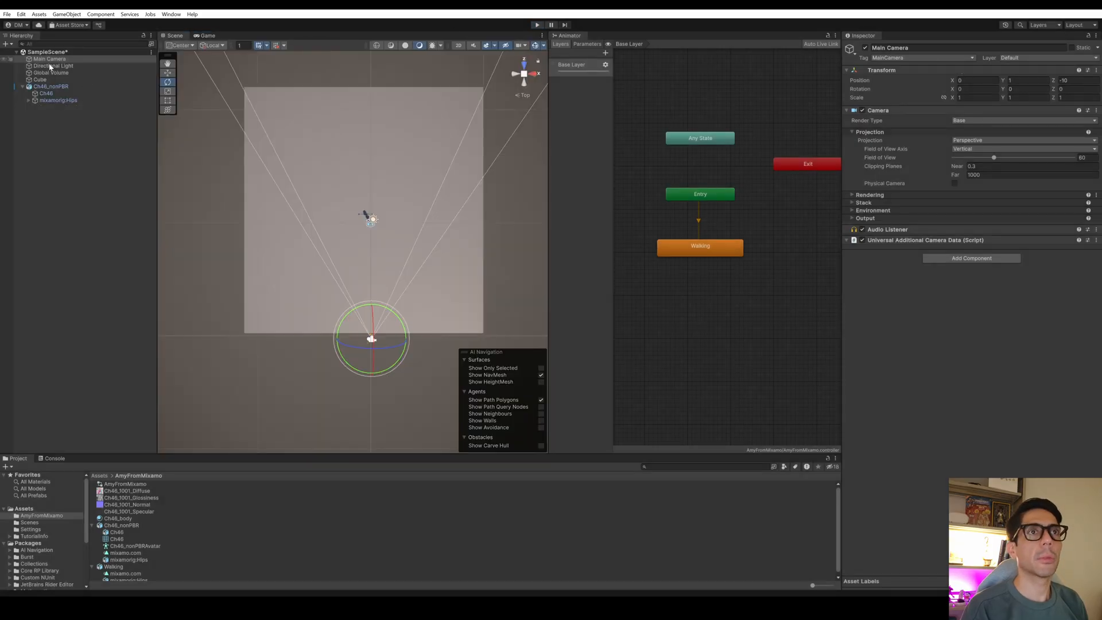
# Move Main Camera to about X -6.32, Z 0.62 and rotate it to frame Amy from the side, checking the game view
pyautogui.press('w')
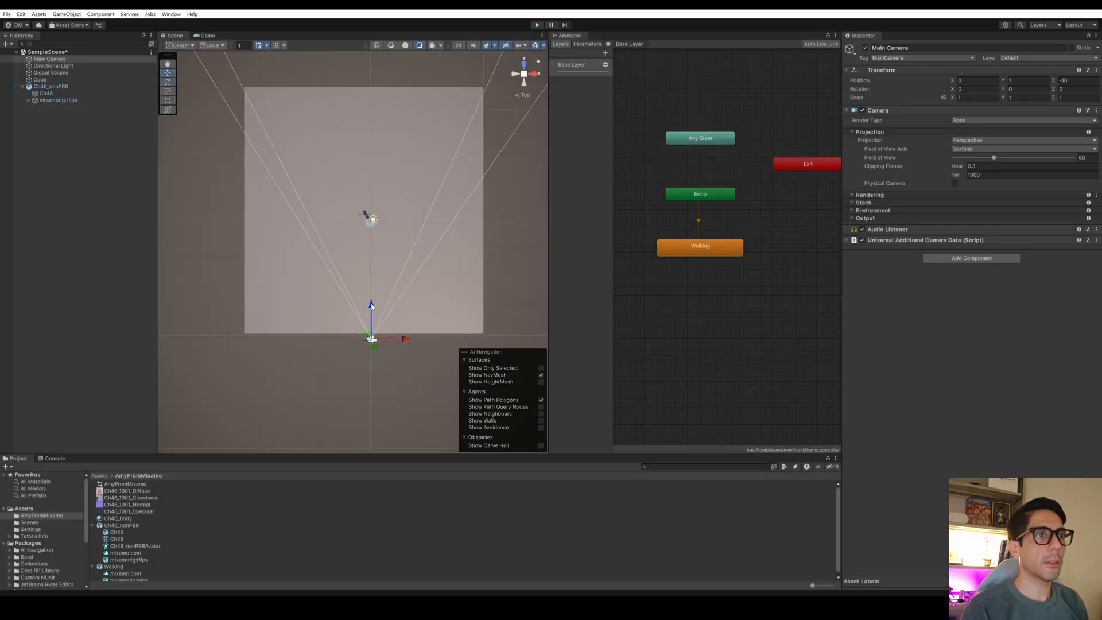
pyautogui.moveTo(402, 339); pyautogui.dragTo(445, 222)
pyautogui.click(167, 82)
pyautogui.click(206, 35)
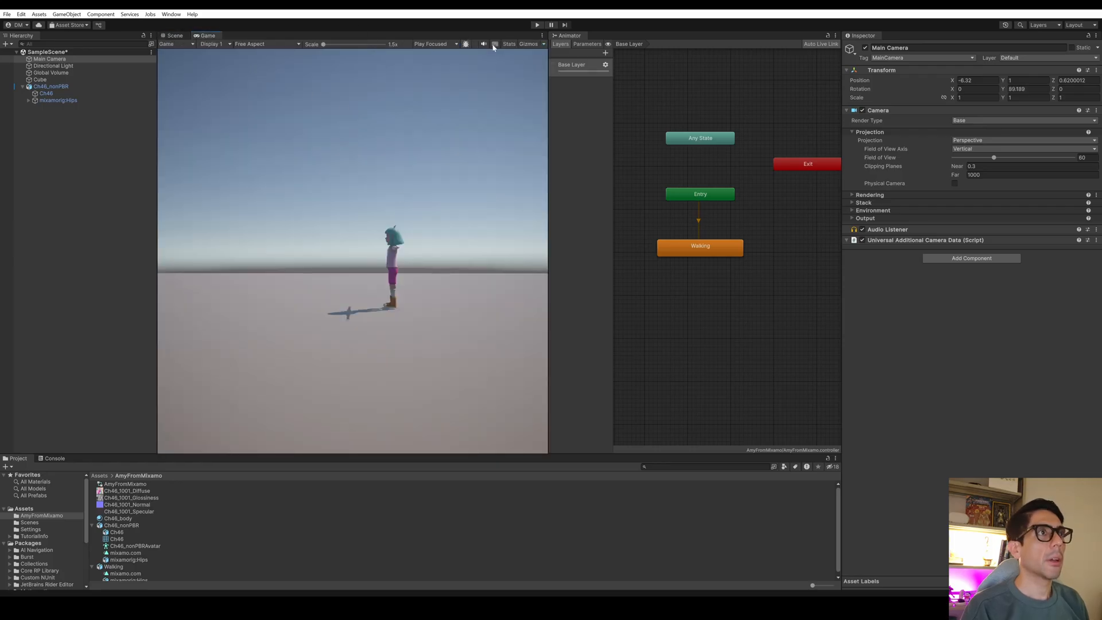
# Run the scene to watch Amy walk from the side and look over the AmyFromMixamo assets
pyautogui.click(537, 25)
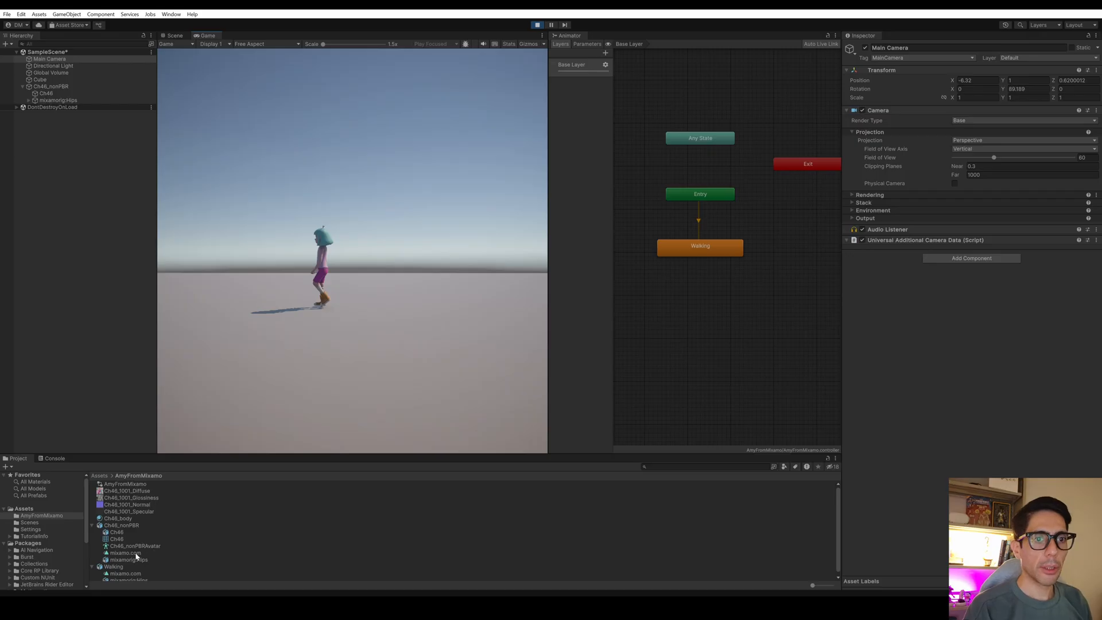
pyautogui.scroll(-1, 143, 554)
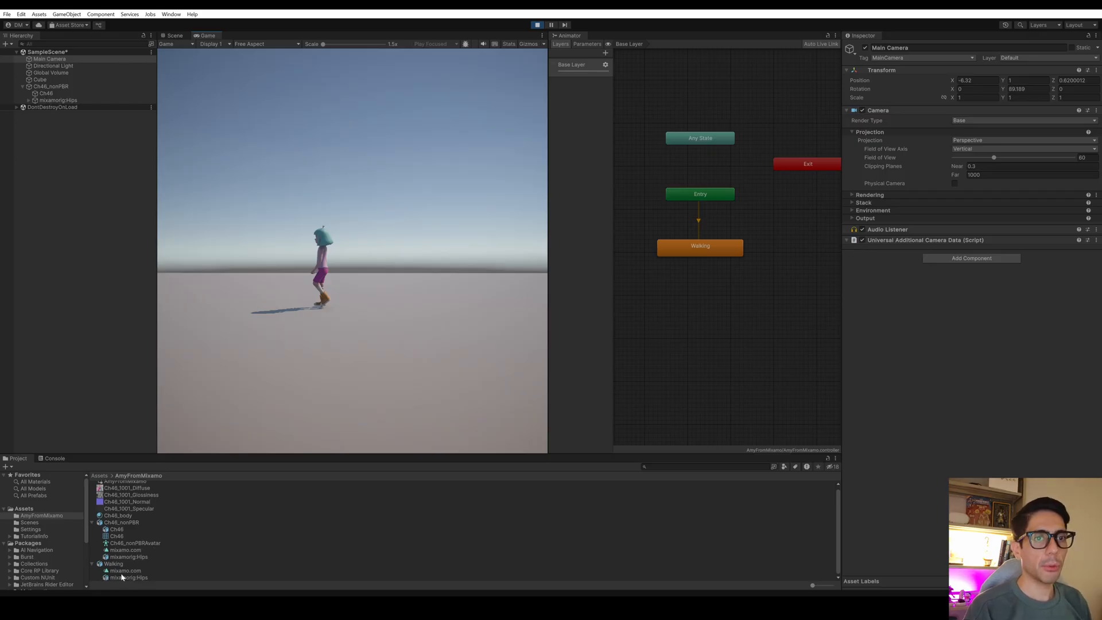
pyautogui.scroll(1, 128, 550)
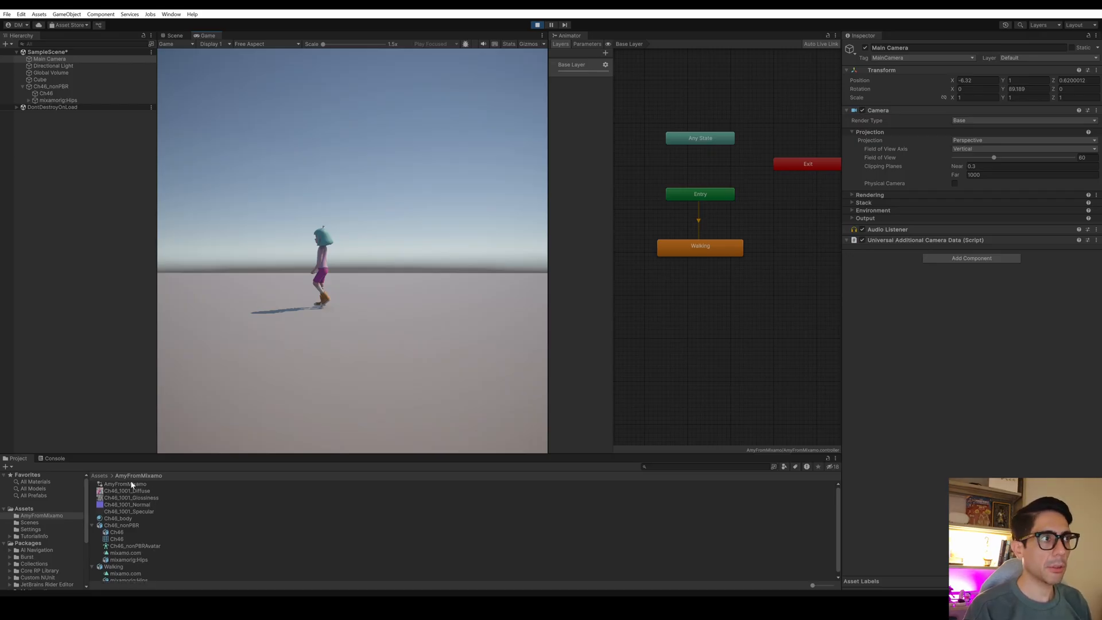
# Locate the clip referenced by the Walking state's motion in the project and select it
pyautogui.click(714, 251)
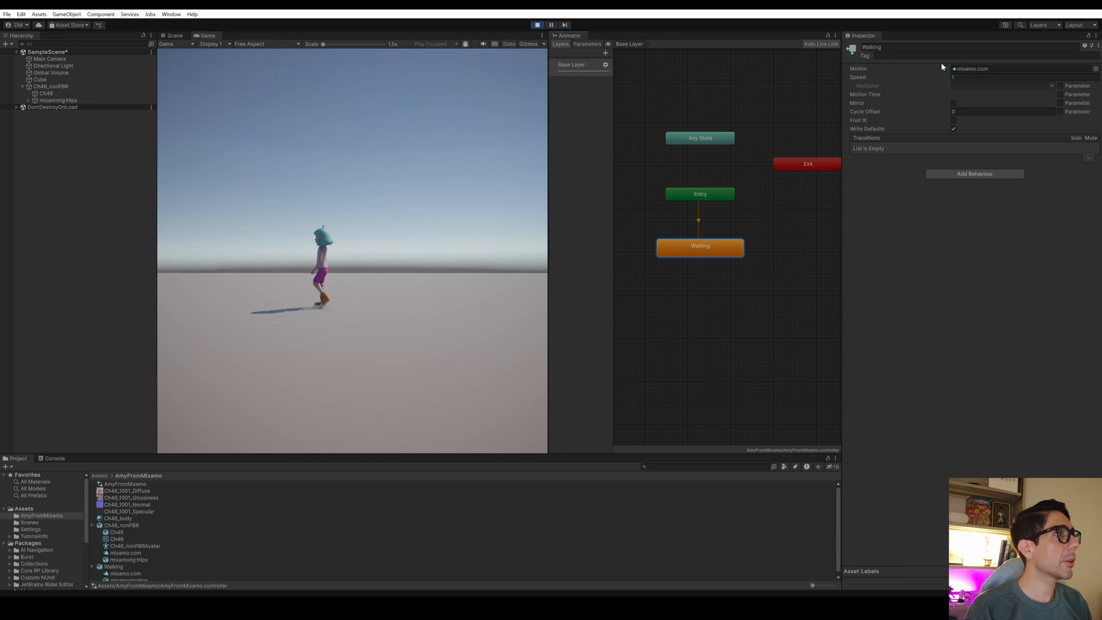
pyautogui.click(965, 68)
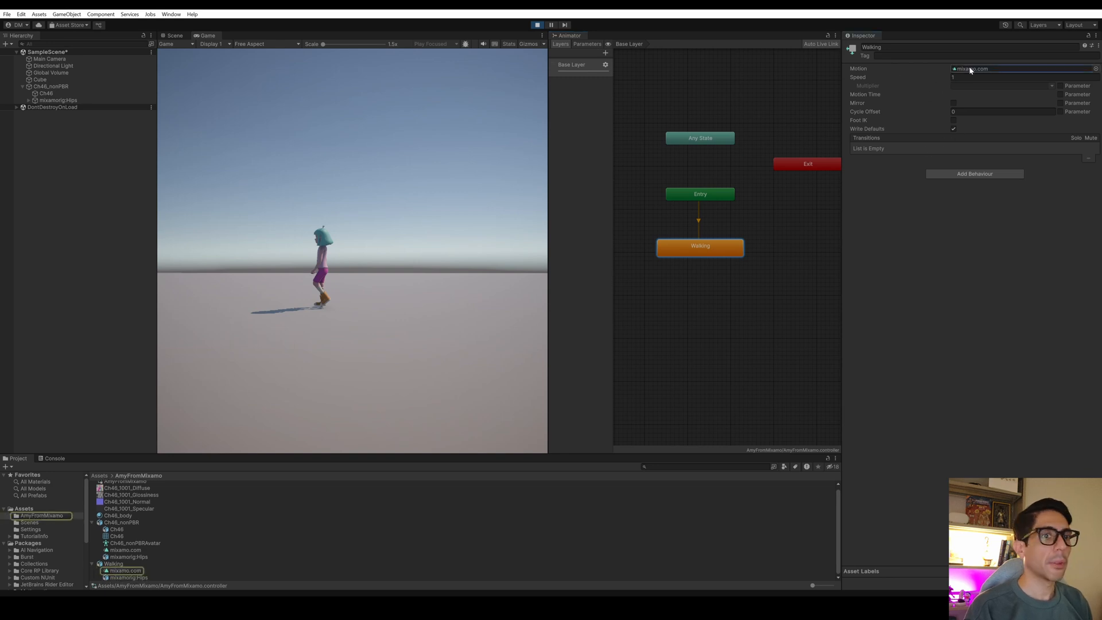
pyautogui.click(133, 571)
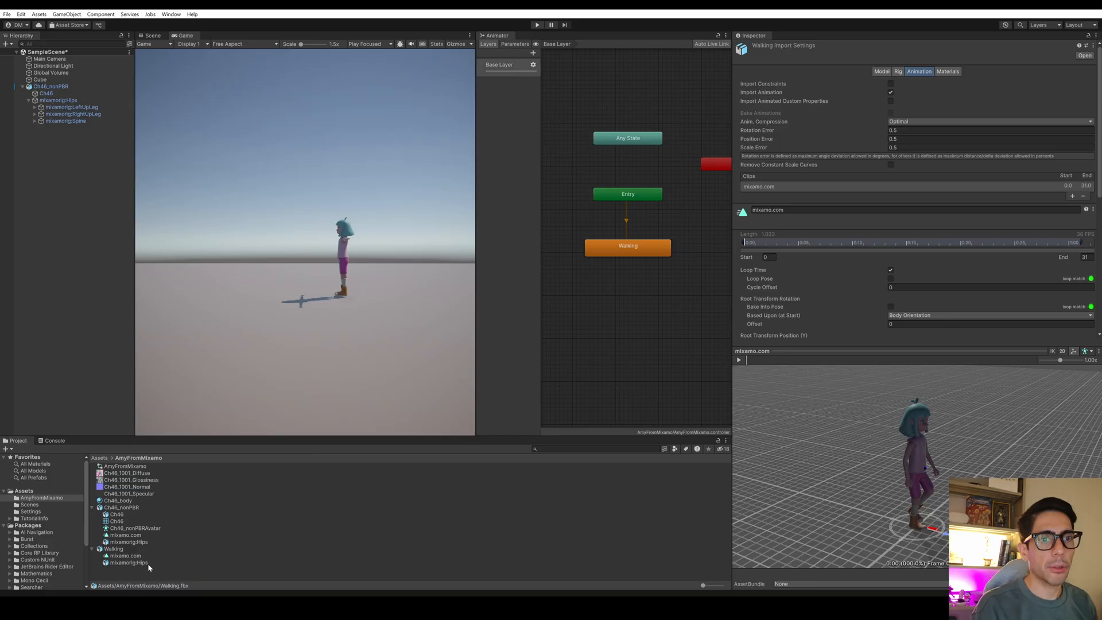
# Show the animation import settings of the Walking asset that contains the mixamo.com clip
pyautogui.click(117, 549)
pyautogui.click(119, 550)
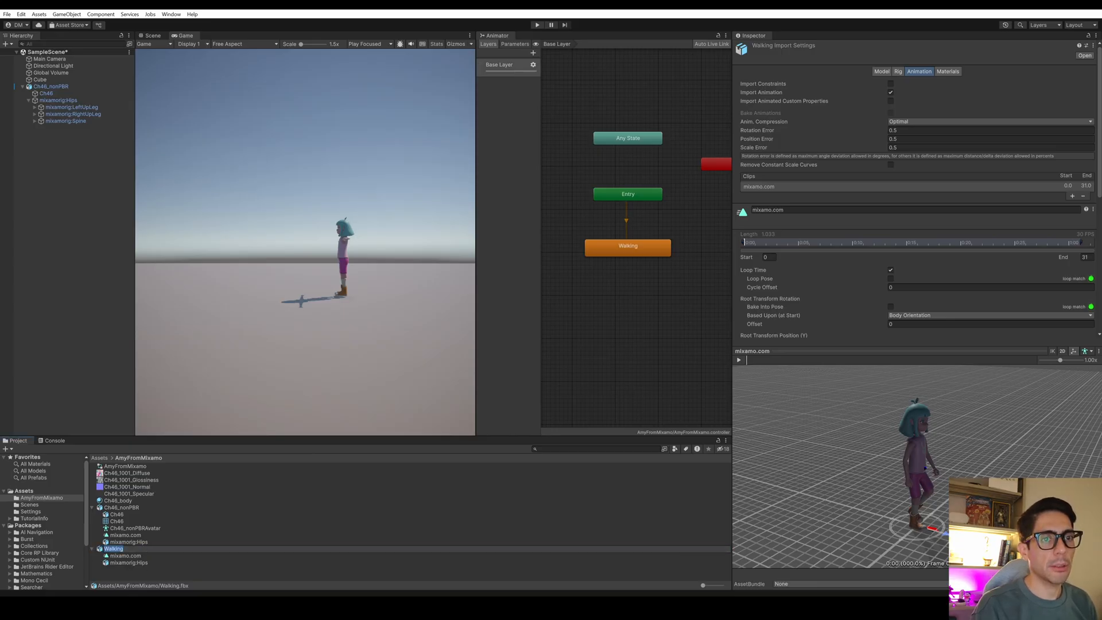
pyautogui.click(125, 557)
pyautogui.click(120, 549)
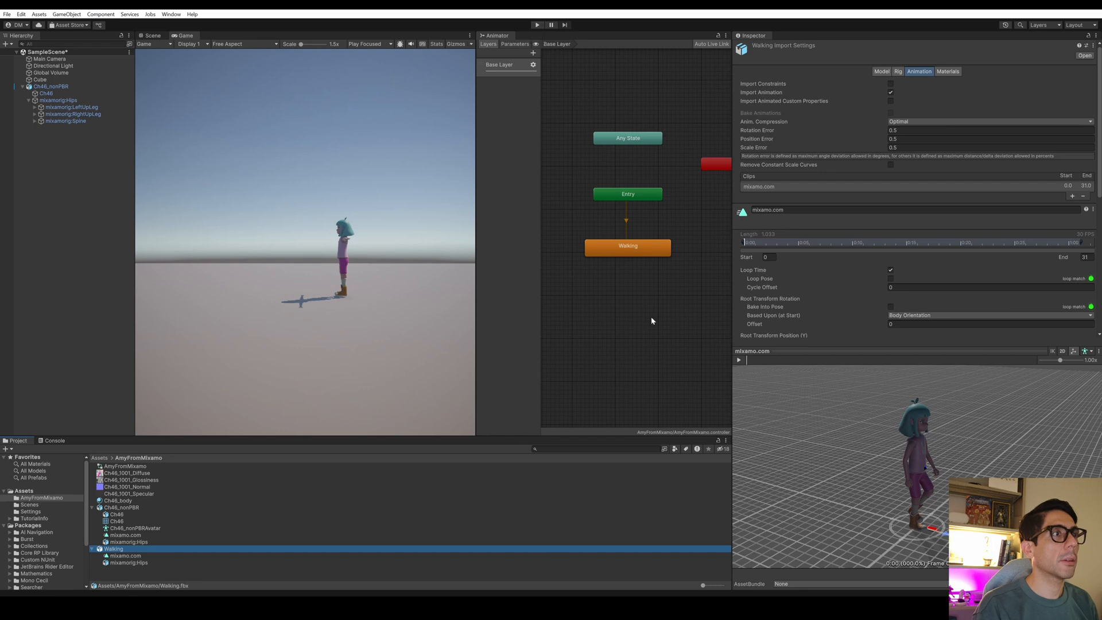
# Run the scene with the Walking state selected, follow Amy's walk across the platform in the scene view, and stop playback
pyautogui.click(634, 253)
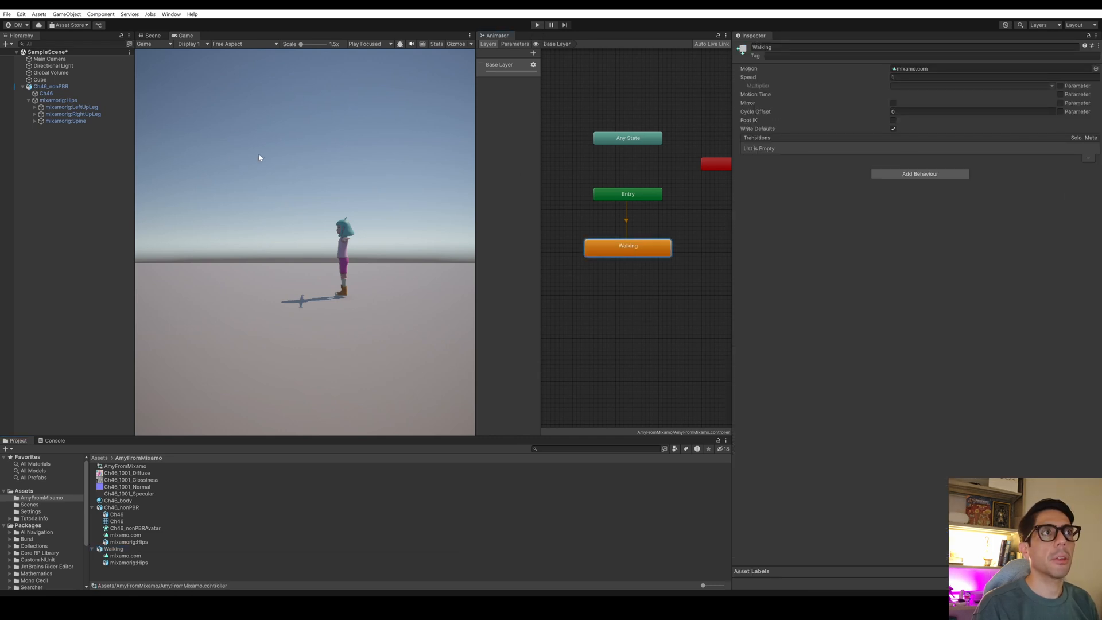
pyautogui.click(540, 25)
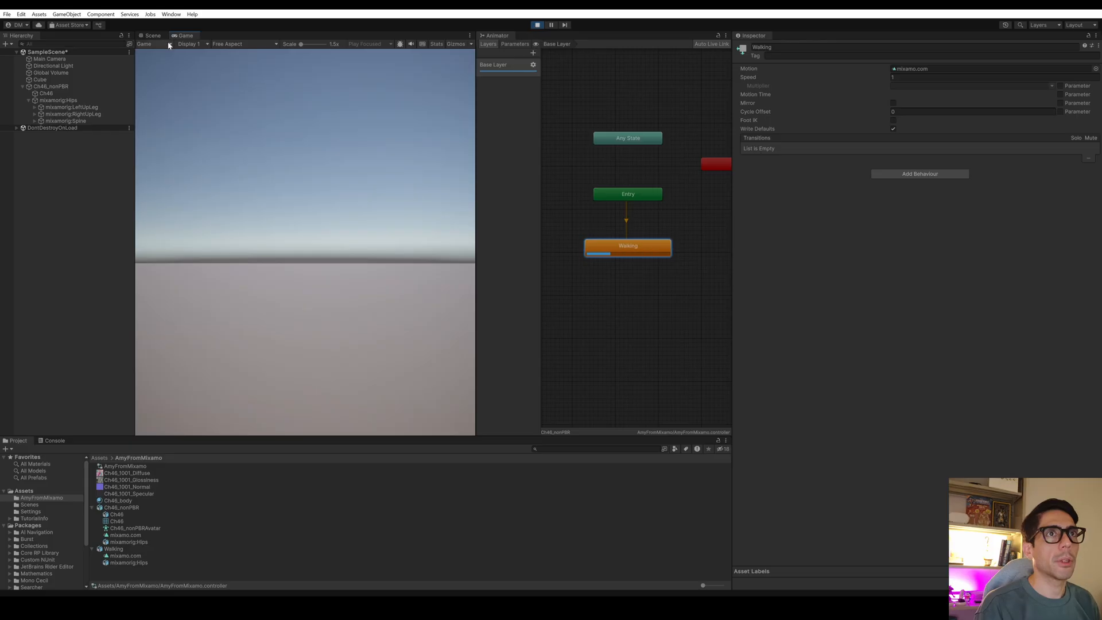
pyautogui.click(153, 36)
pyautogui.scroll(8, 324, 124)
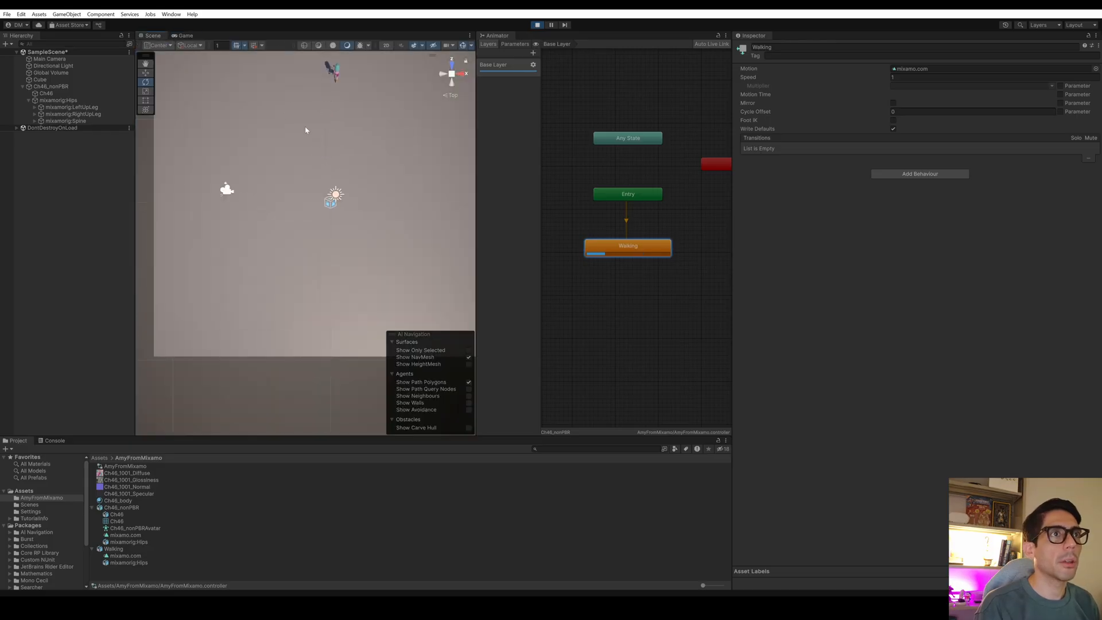
pyautogui.moveTo(304, 128); pyautogui.dragTo(337, 248, button='middle')
pyautogui.moveTo(337, 249); pyautogui.dragTo(170, 252, button='right')
pyautogui.moveTo(169, 251); pyautogui.dragTo(393, 143, button='middle')
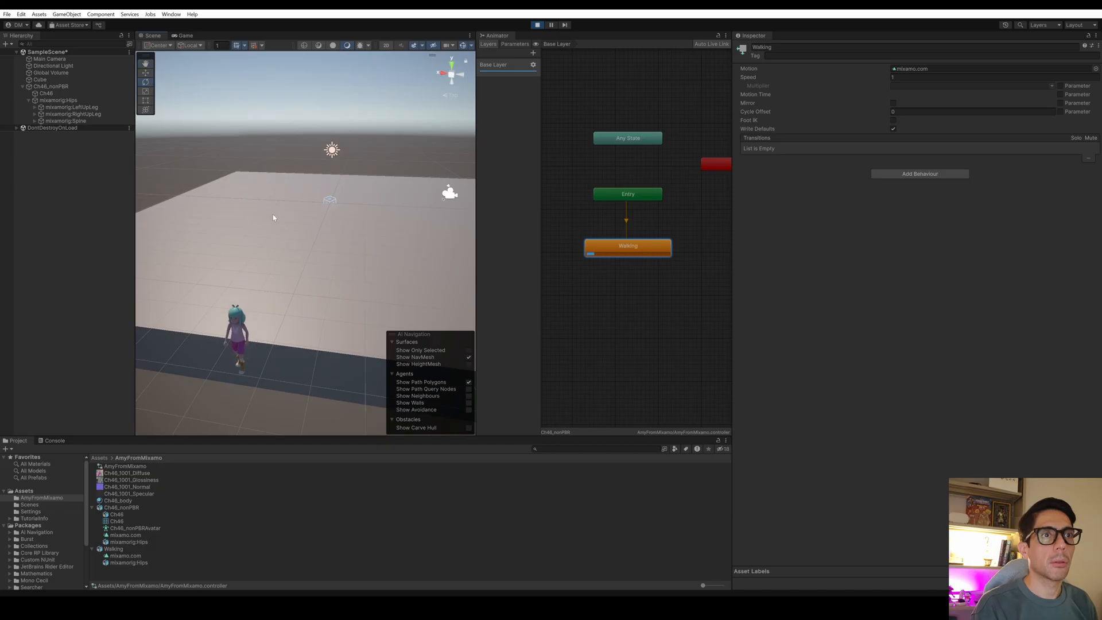
pyautogui.moveTo(230, 256); pyautogui.dragTo(290, 199, button='middle')
pyautogui.moveTo(376, 210); pyautogui.dragTo(319, 264, button='right')
pyautogui.moveTo(320, 265); pyautogui.dragTo(315, 235, button='middle')
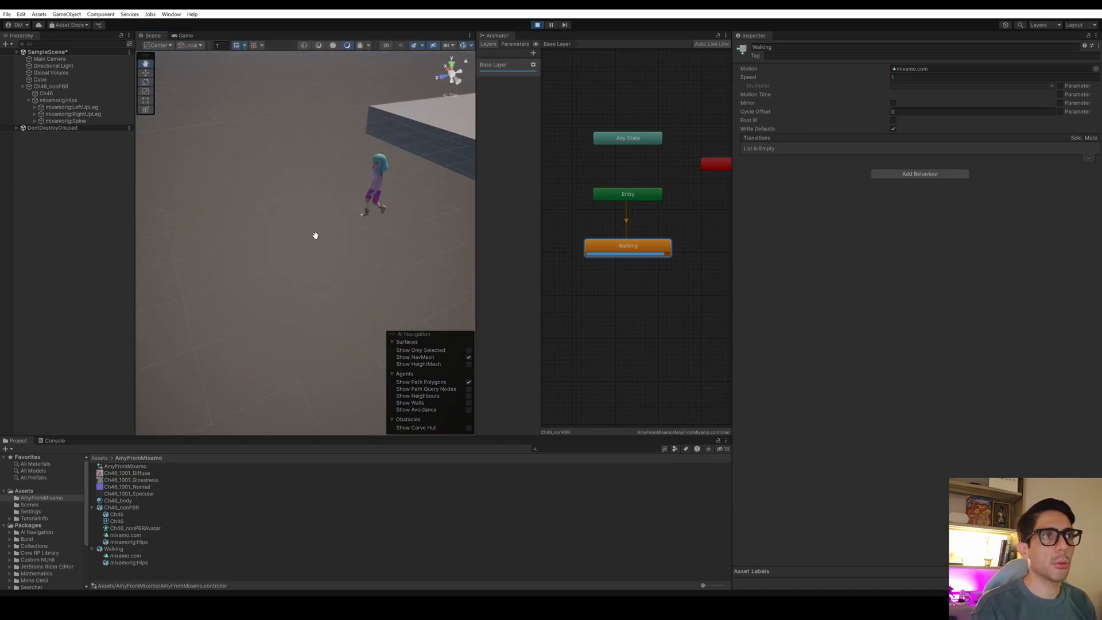
pyautogui.moveTo(250, 194)
pyautogui.mouseDown(button='middle')
pyautogui.moveTo(290, 202)
pyautogui.moveTo(270, 201)
pyautogui.mouseUp(button='middle')
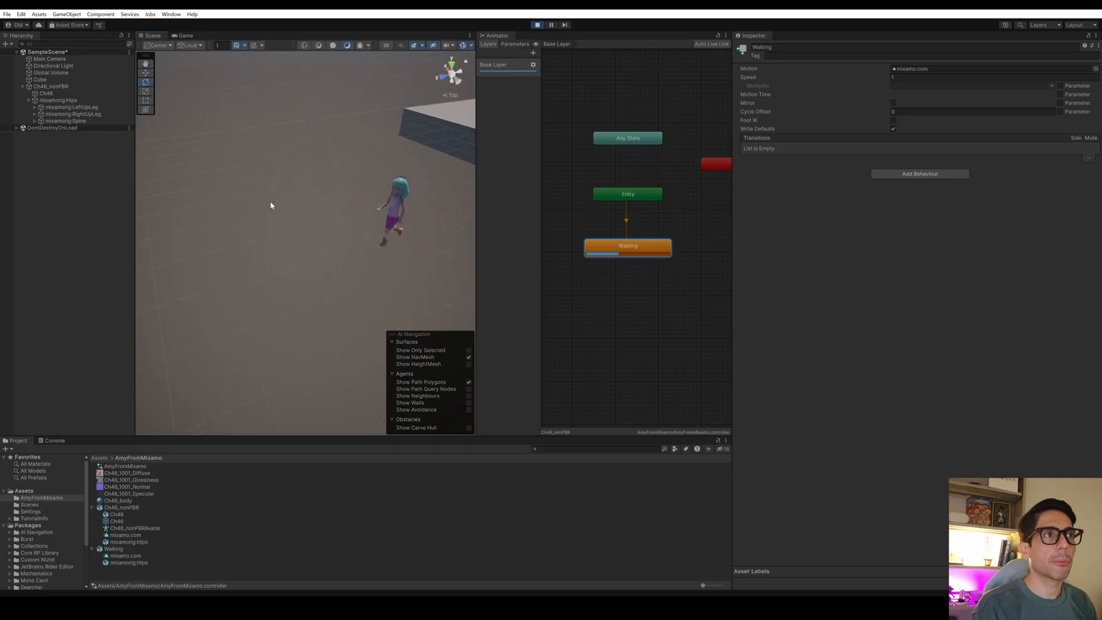
pyautogui.click(536, 25)
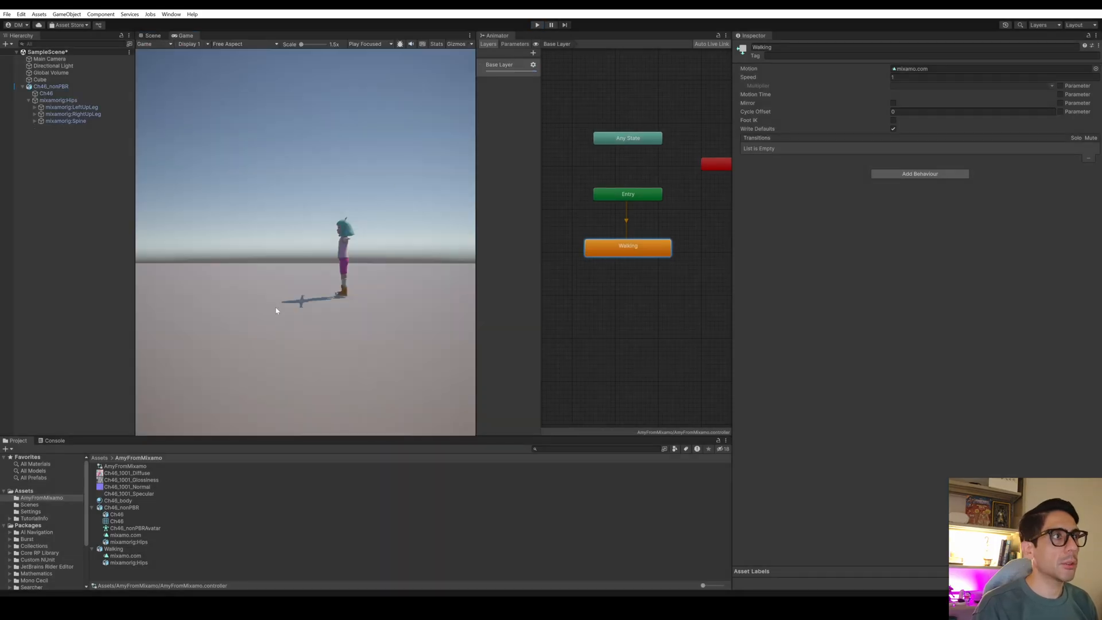
# Play the scene again and track Amy in the scene view alongside the Walking state's progress in the animator graph
pyautogui.hotkey('ctrl', 'p')
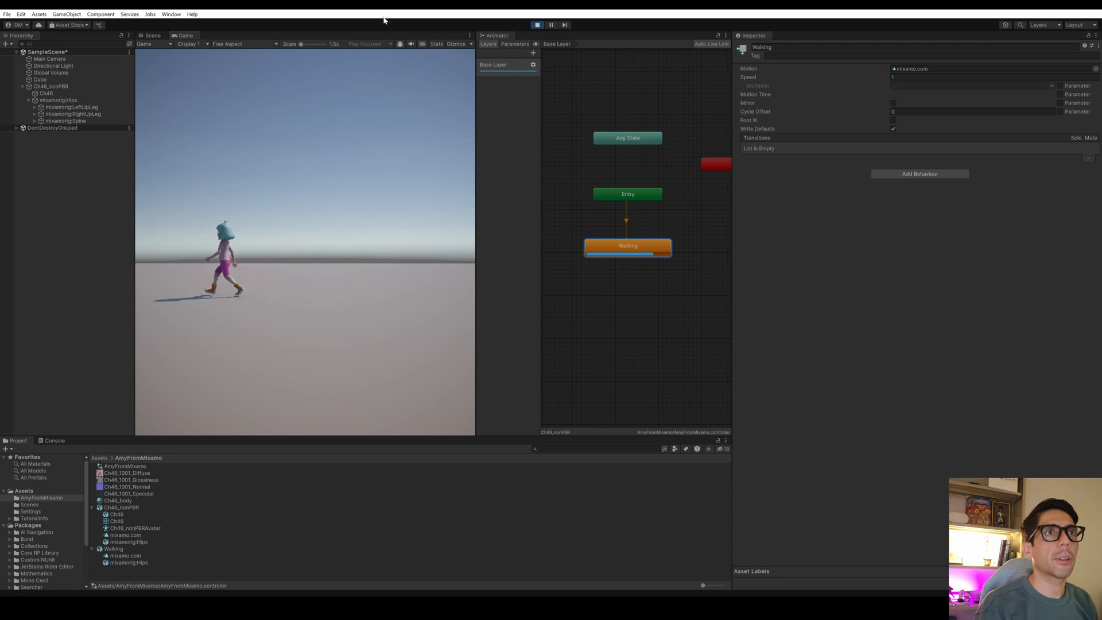
pyautogui.click(152, 36)
pyautogui.scroll(-4, 317, 165)
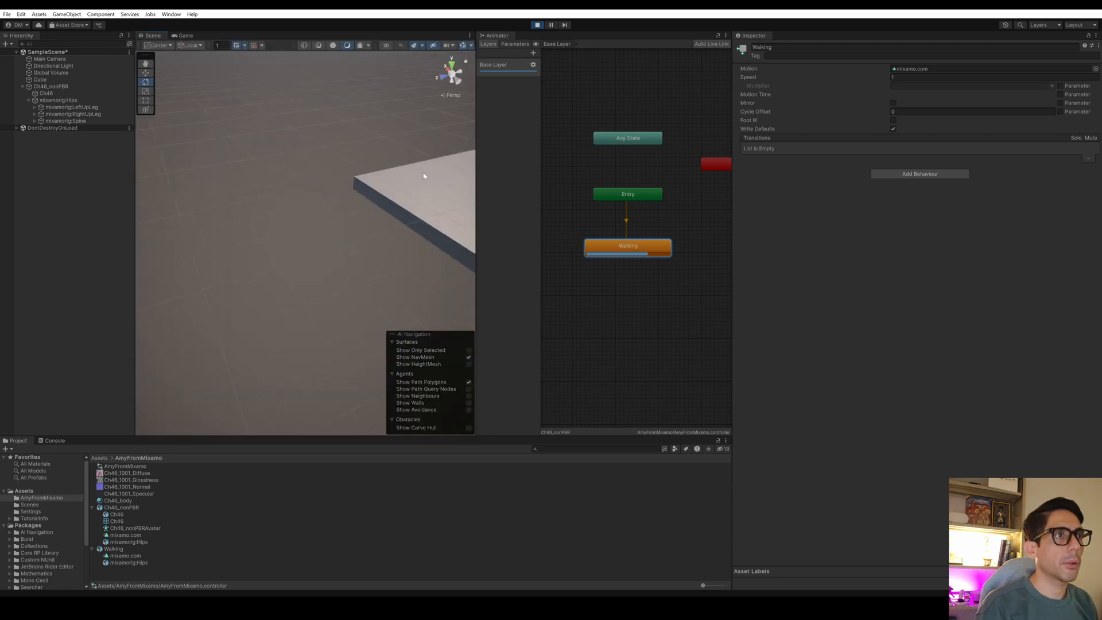
pyautogui.moveTo(425, 174)
pyautogui.mouseDown(button='middle')
pyautogui.moveTo(281, 185)
pyautogui.moveTo(378, 177)
pyautogui.mouseUp(button='middle')
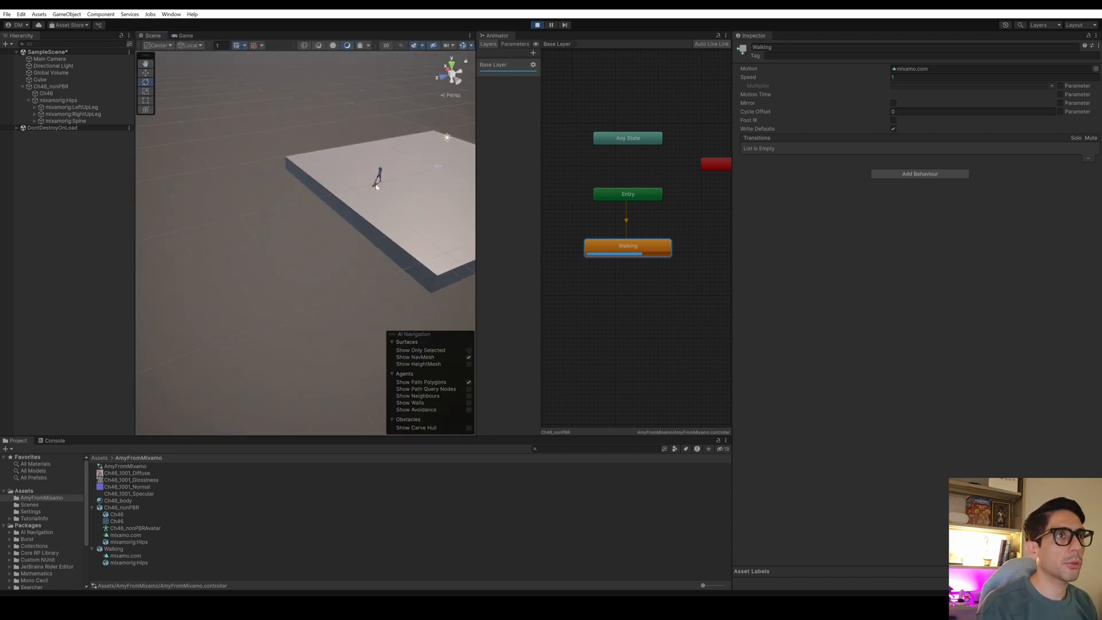
pyautogui.scroll(2, 377, 147)
pyautogui.scroll(5, 377, 147)
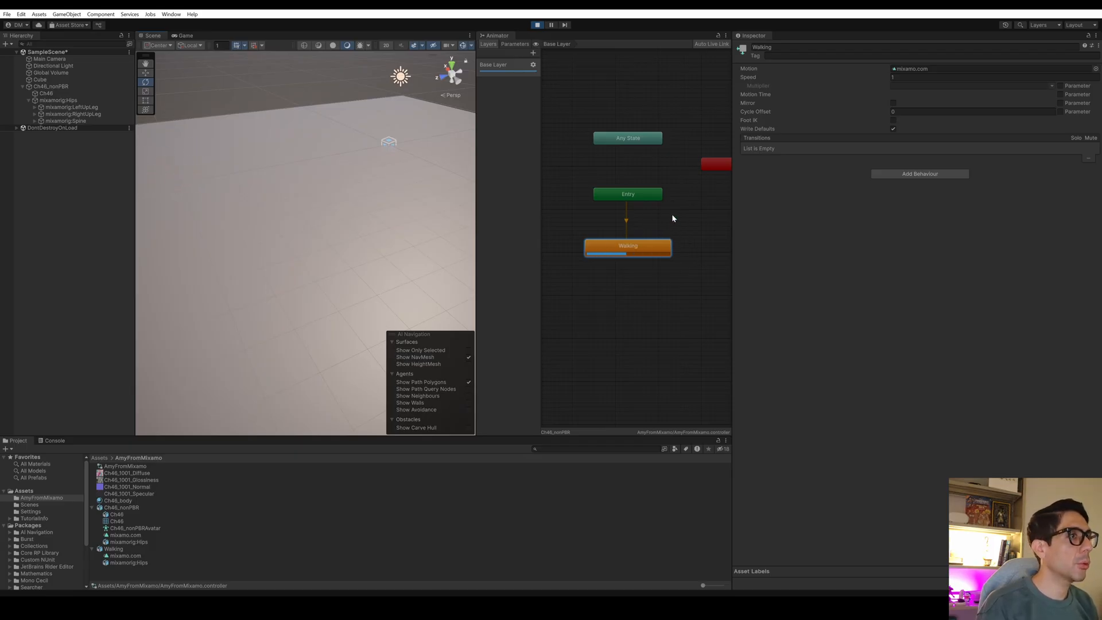
pyautogui.click(684, 250)
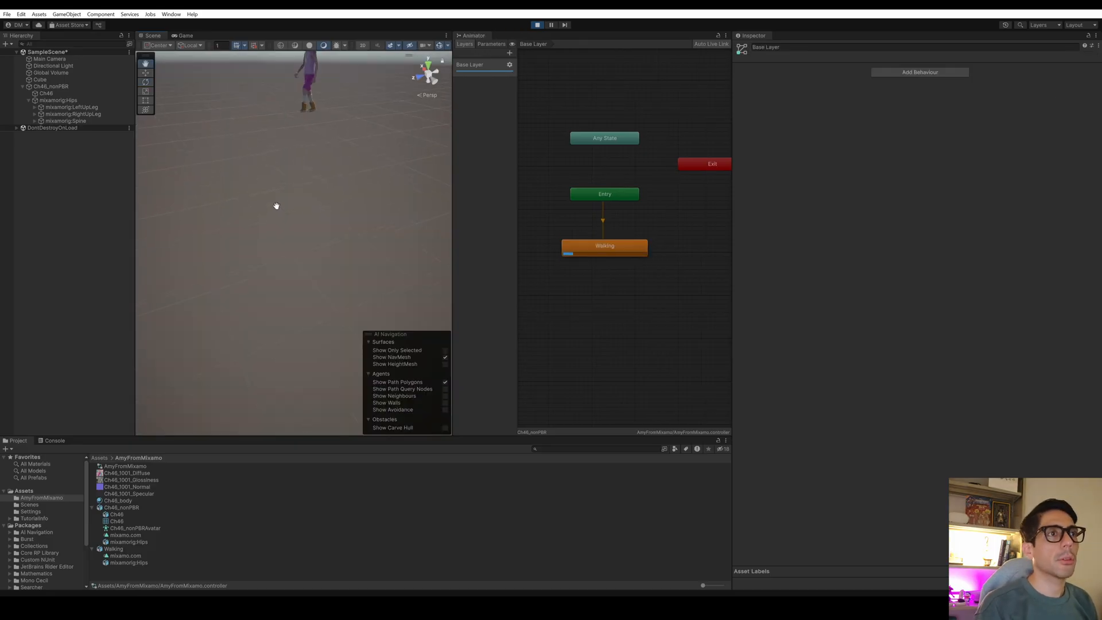
pyautogui.moveTo(284, 222); pyautogui.dragTo(296, 224, button='middle')
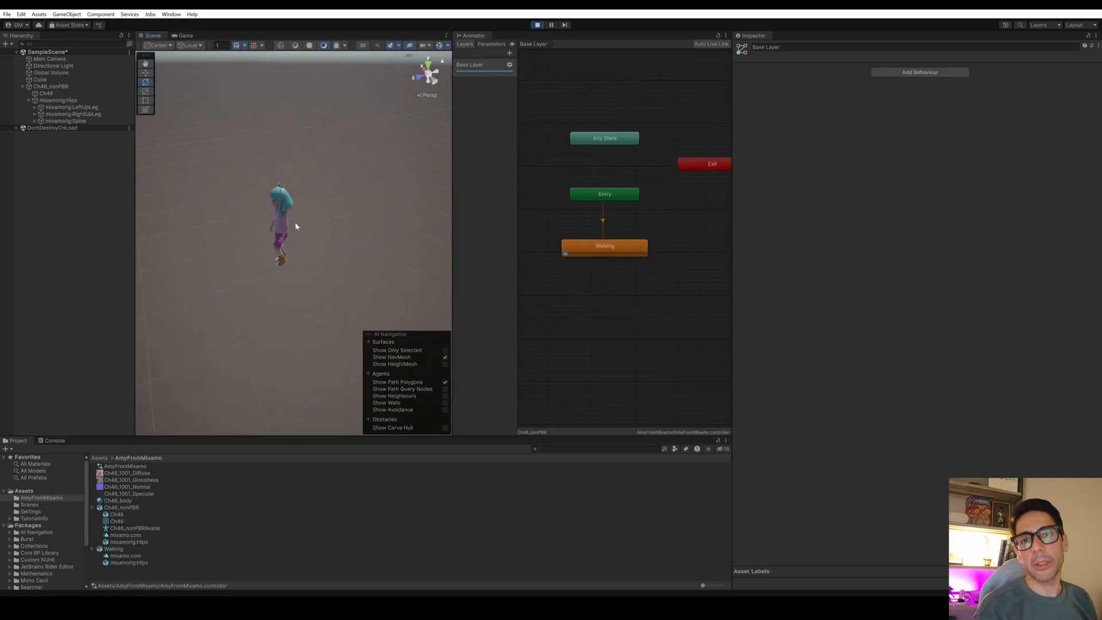